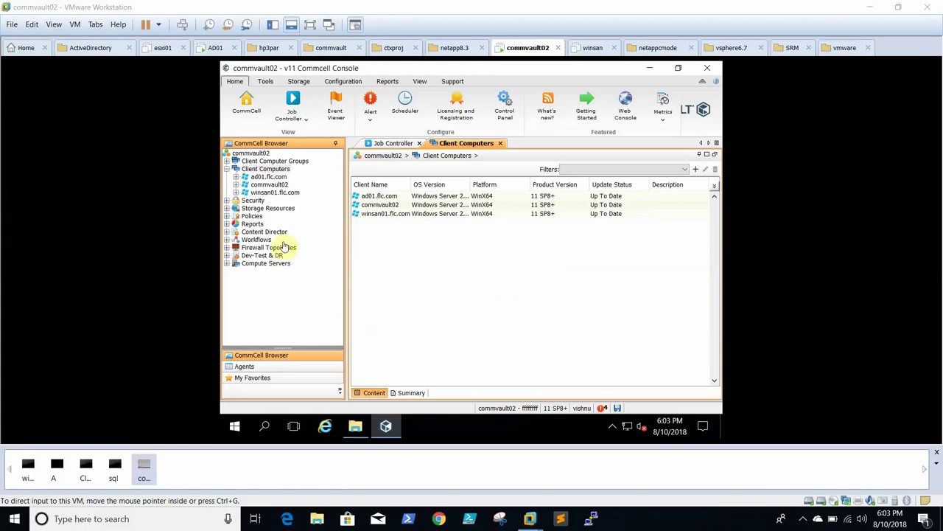
Open the commvault02 client computer in the CommCell Browser to view its installed agents.
click(282, 188)
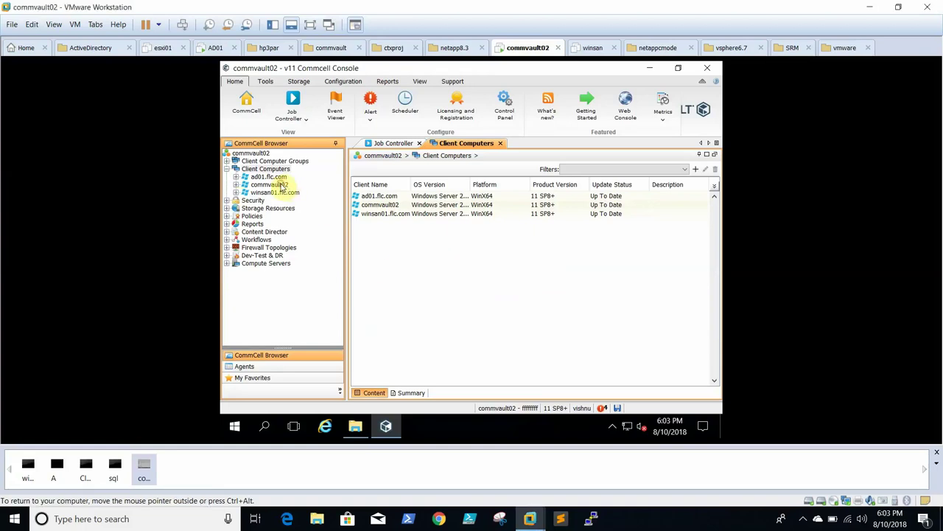
click(282, 187)
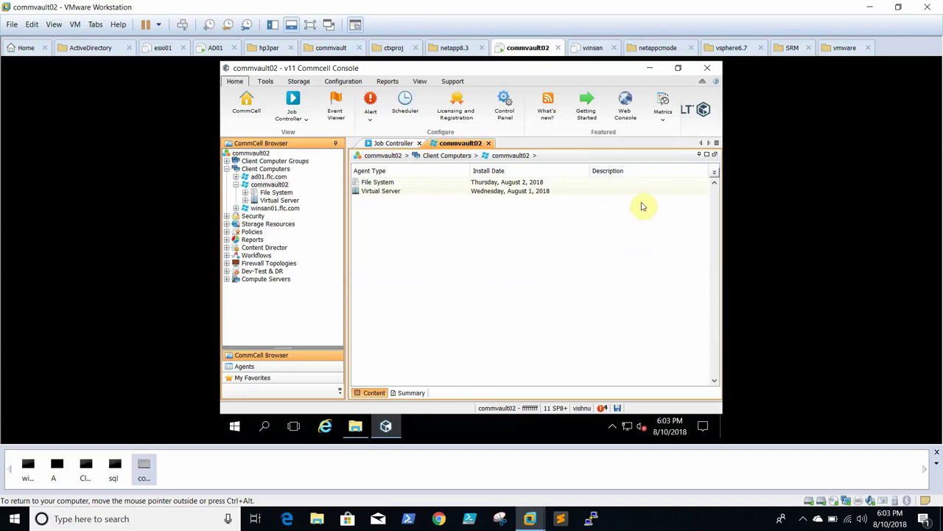
click(651, 70)
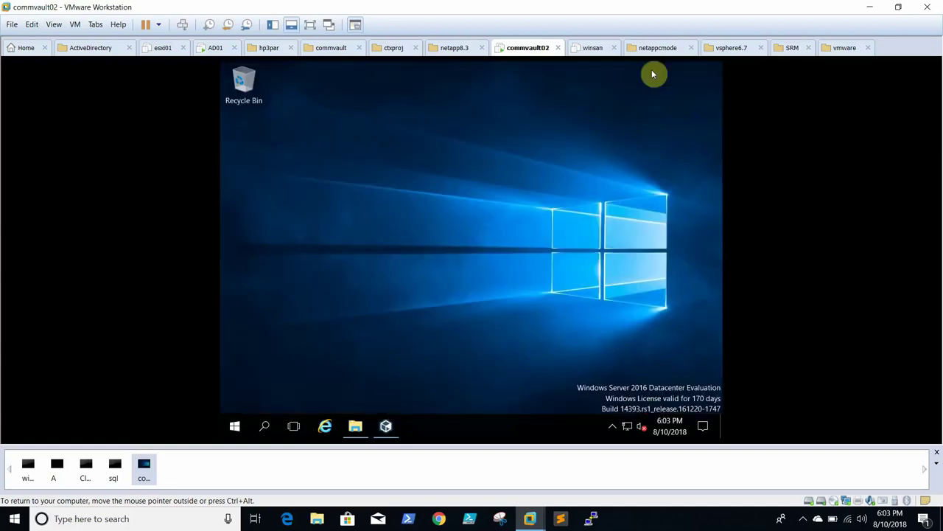
click(387, 426)
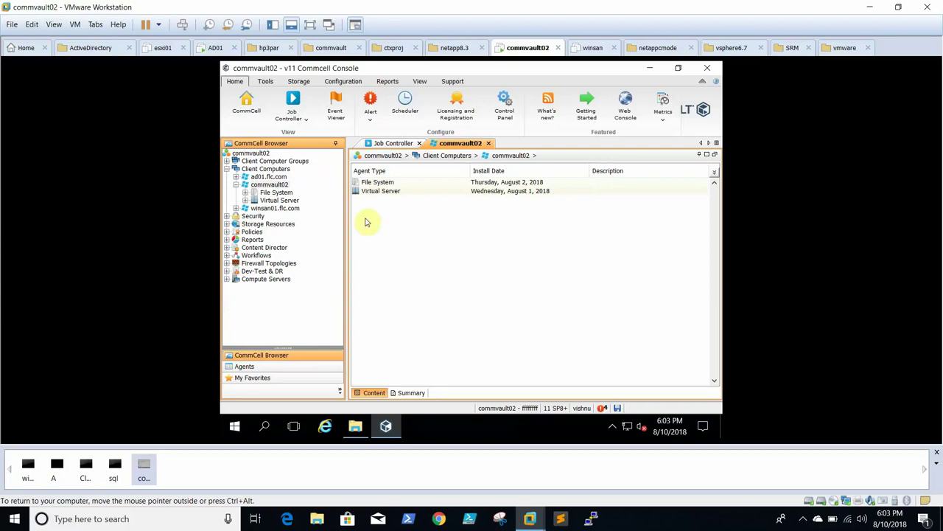
Switch to File Explorer and browse the SoftwareCache folder down to CVMedia, 11.0.0, Windows.
click(354, 424)
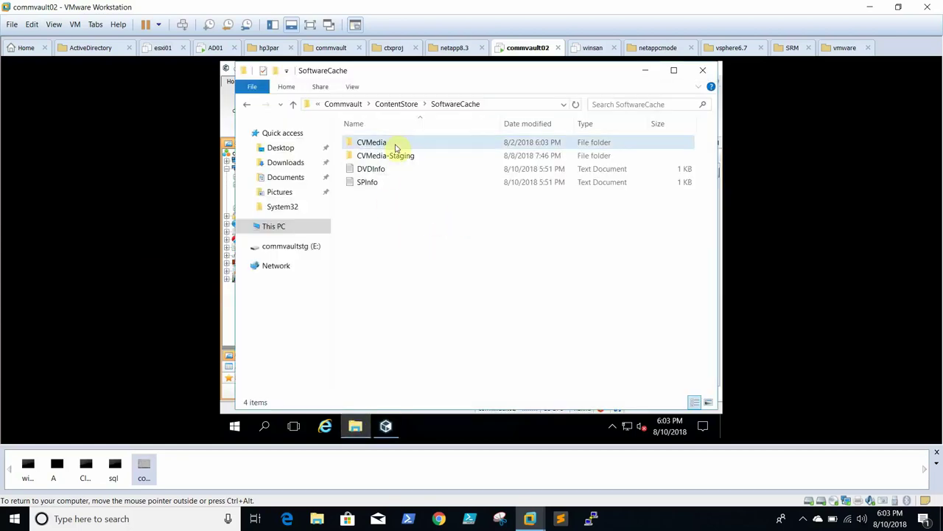
double_click(395, 146)
double_click(391, 144)
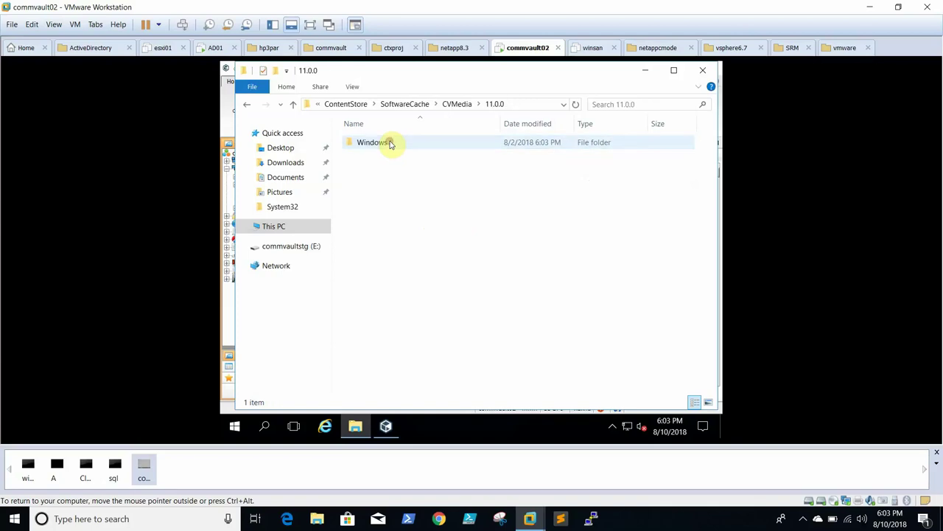
double_click(390, 143)
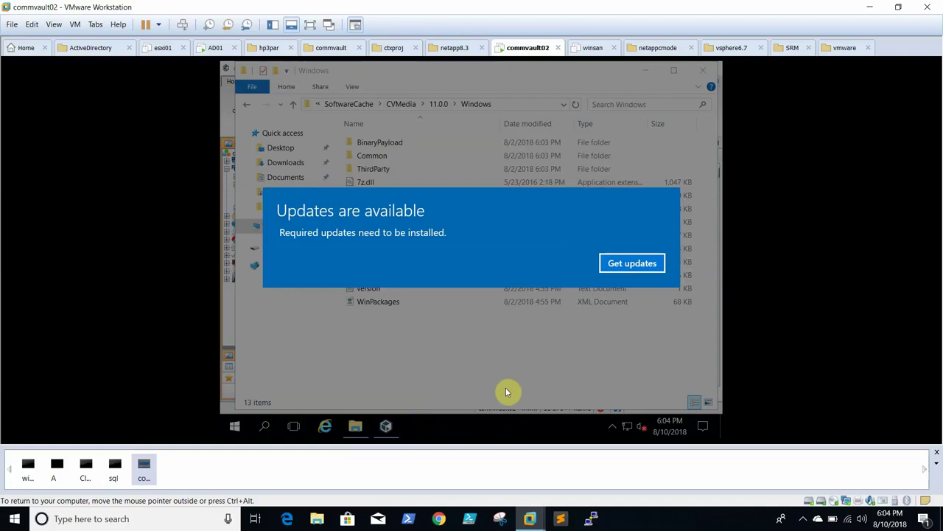
Dismiss the Windows Update notice without installing anything and return to the CommCell Console.
click(506, 387)
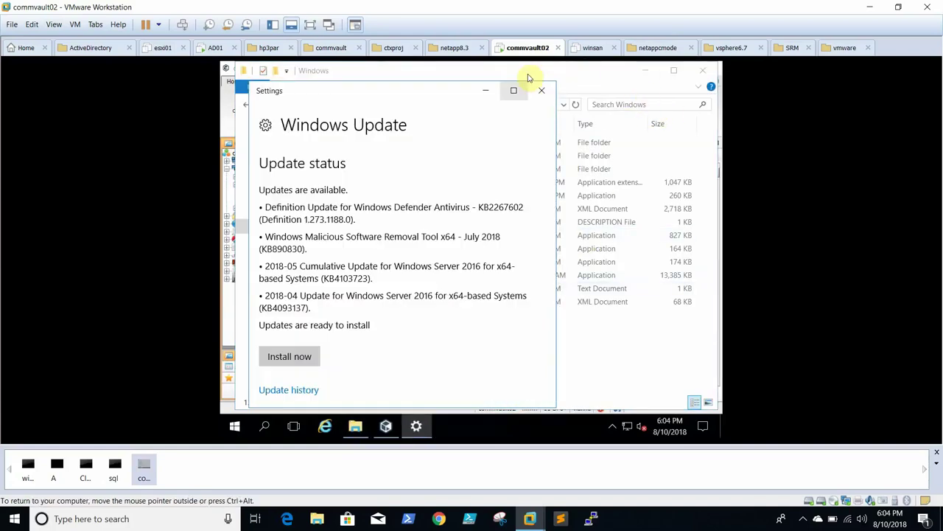
click(542, 90)
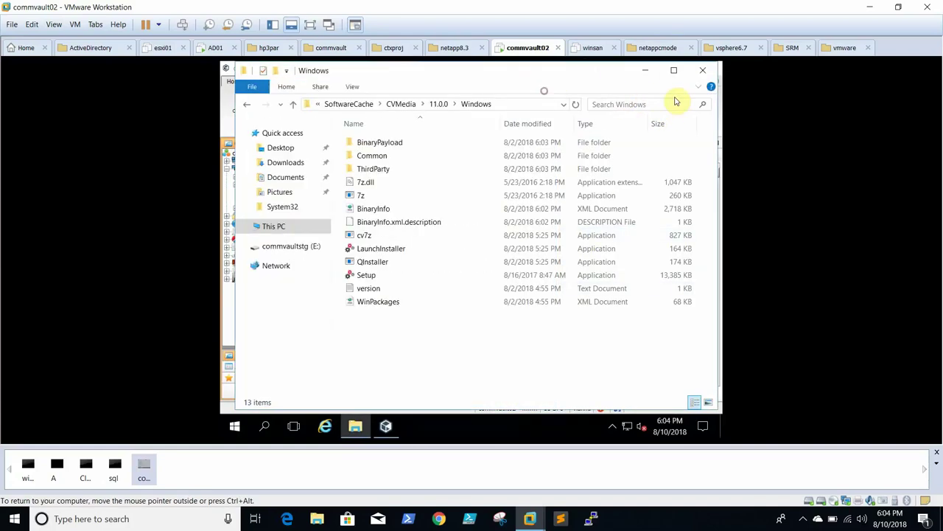
click(644, 71)
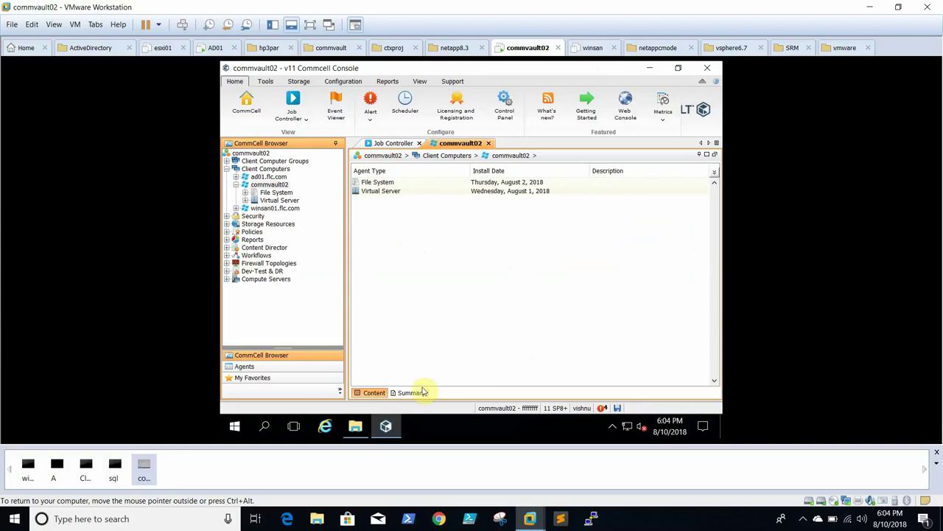
click(394, 428)
click(386, 435)
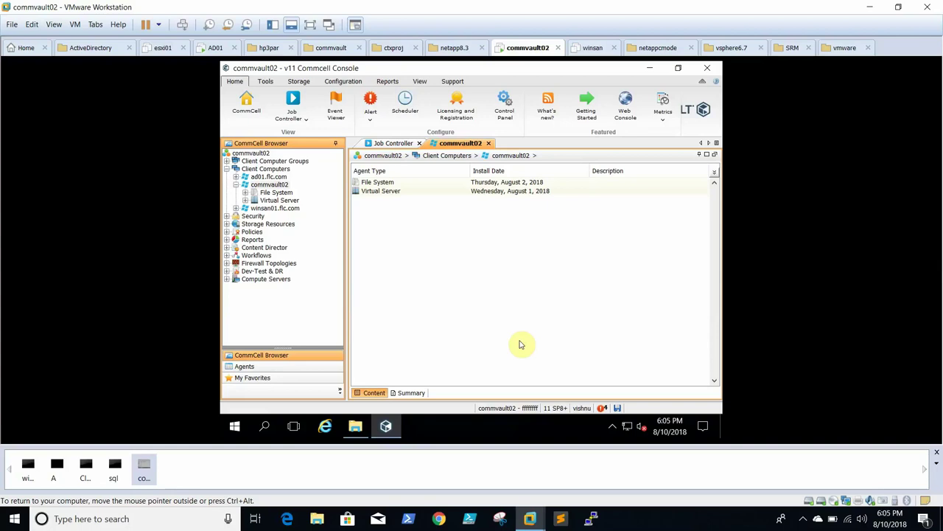
click(802, 521)
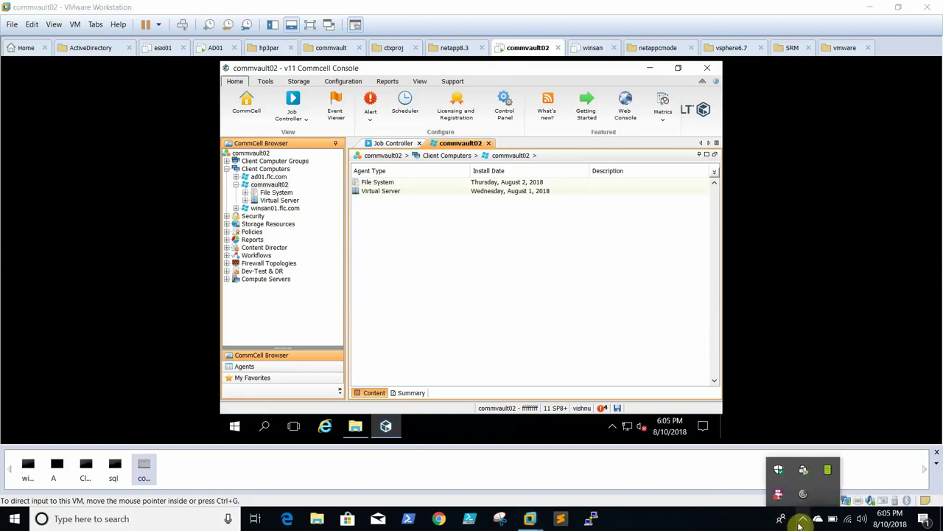
right_click(777, 493)
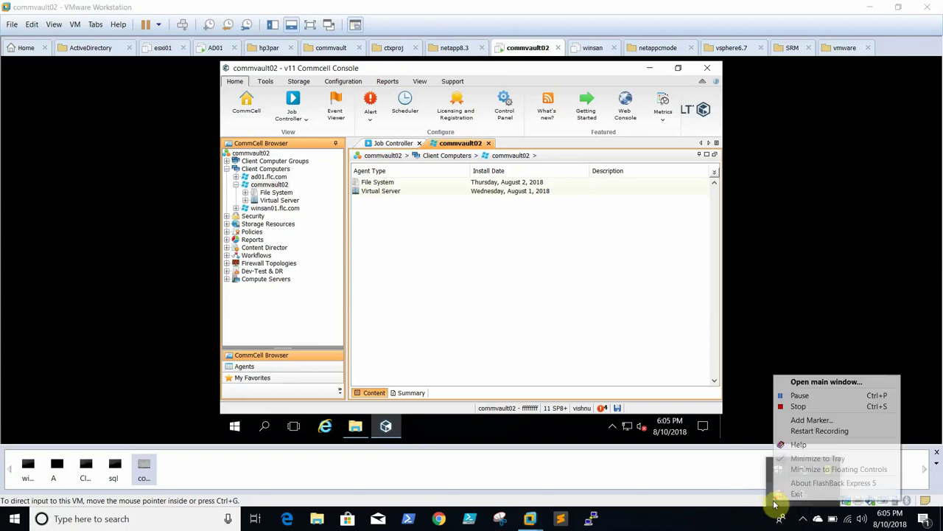
click(826, 406)
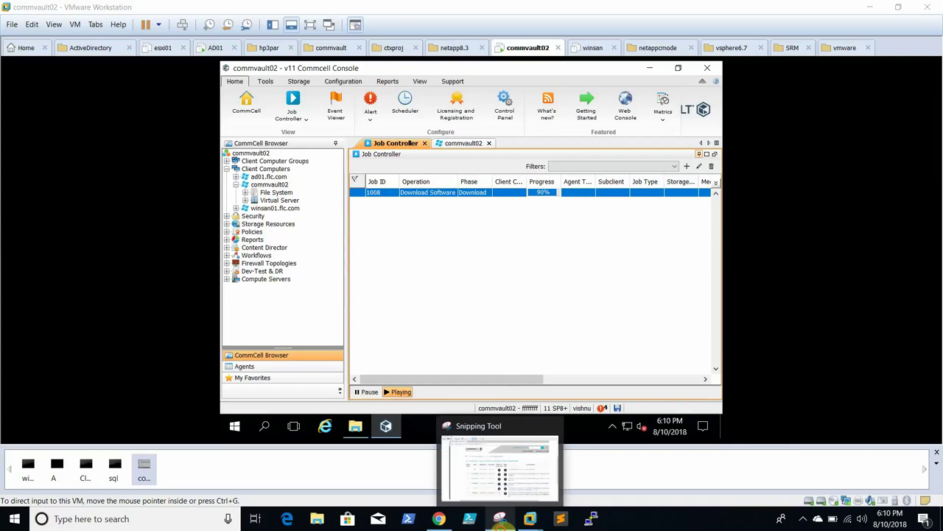
Switch to the Snipping Tool to review the v11 service pack downloads capture, underline its web address temporarily, and erase the mark.
click(500, 518)
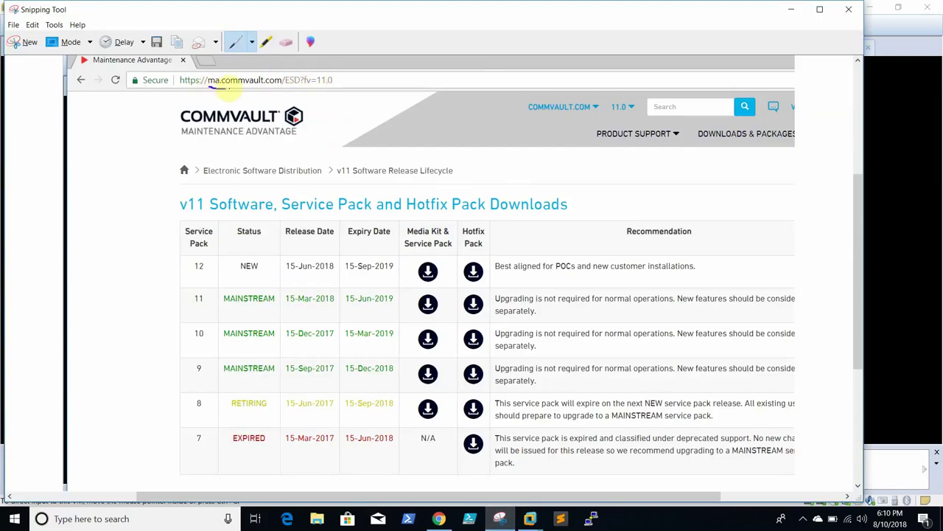
drag(210, 86, 322, 90)
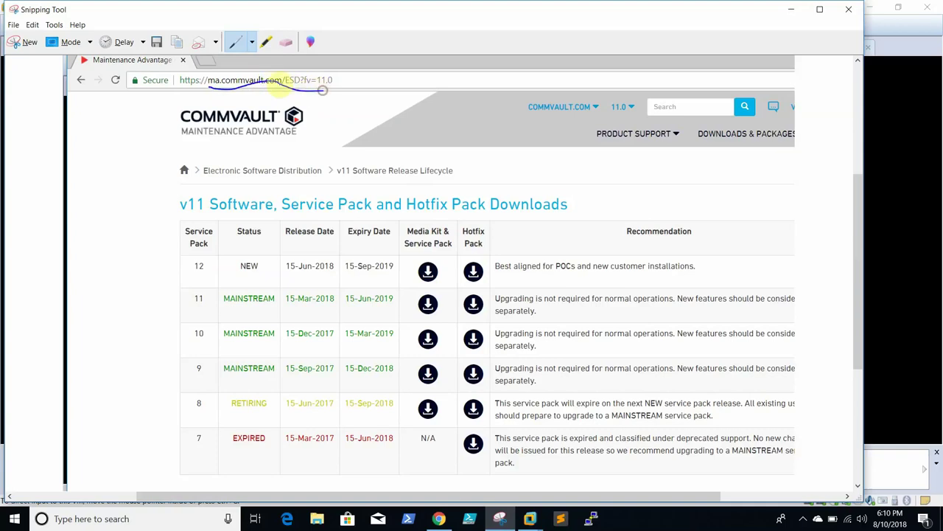
click(288, 42)
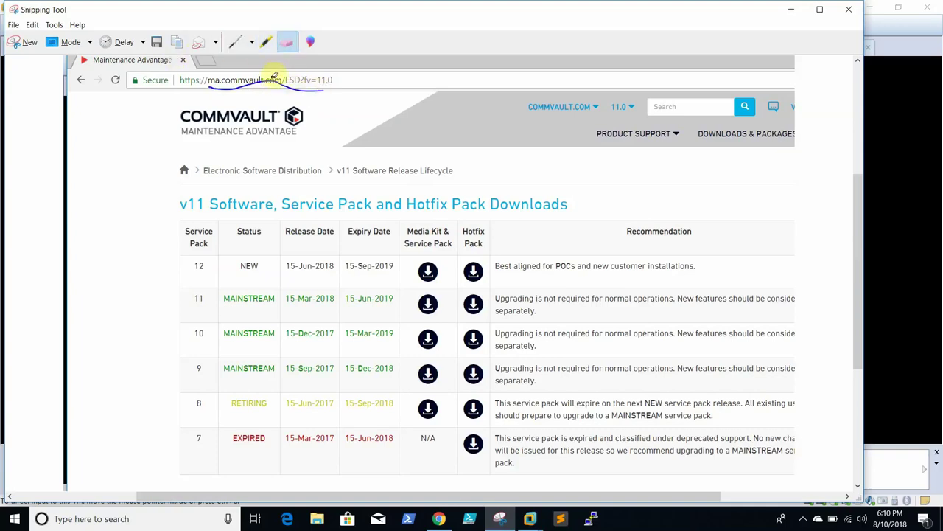
click(274, 81)
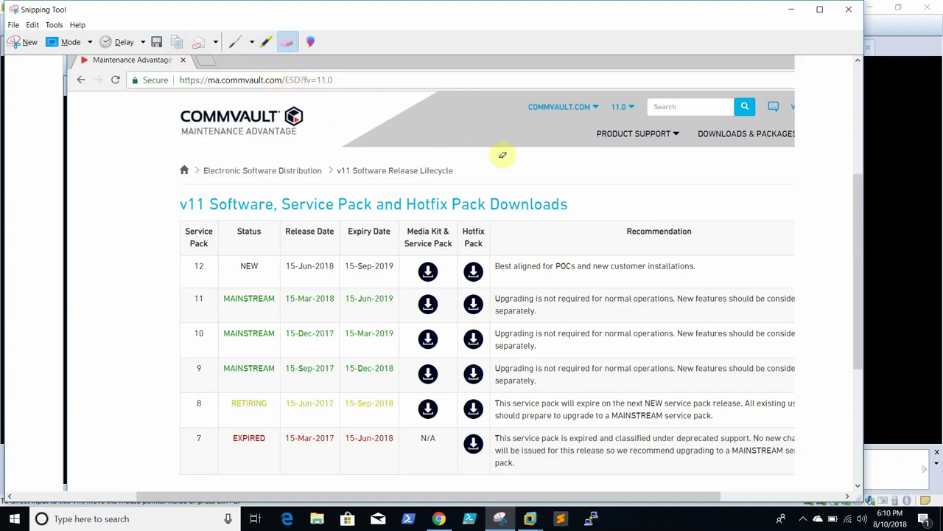
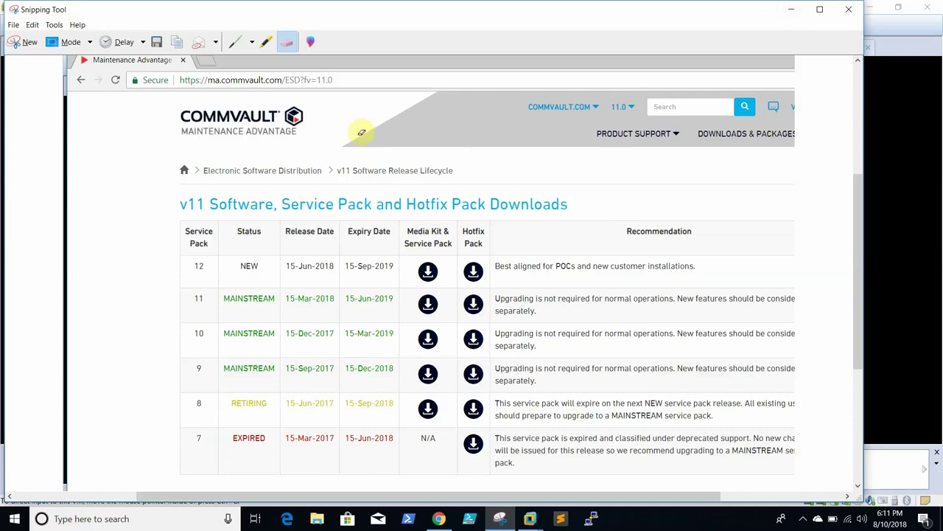
click(791, 10)
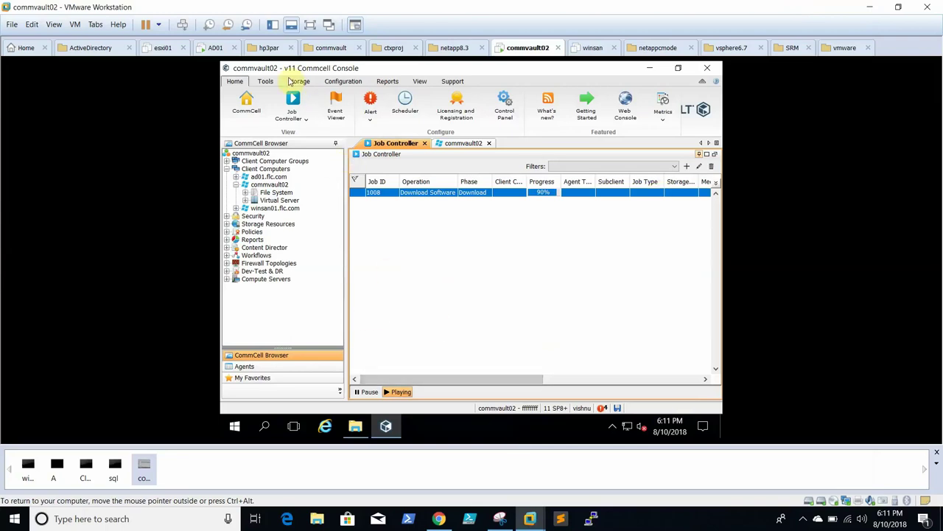
Open the Download Software options in the CommCell Console and choose Service Pack and Hotfixes with SP10.
double_click(335, 67)
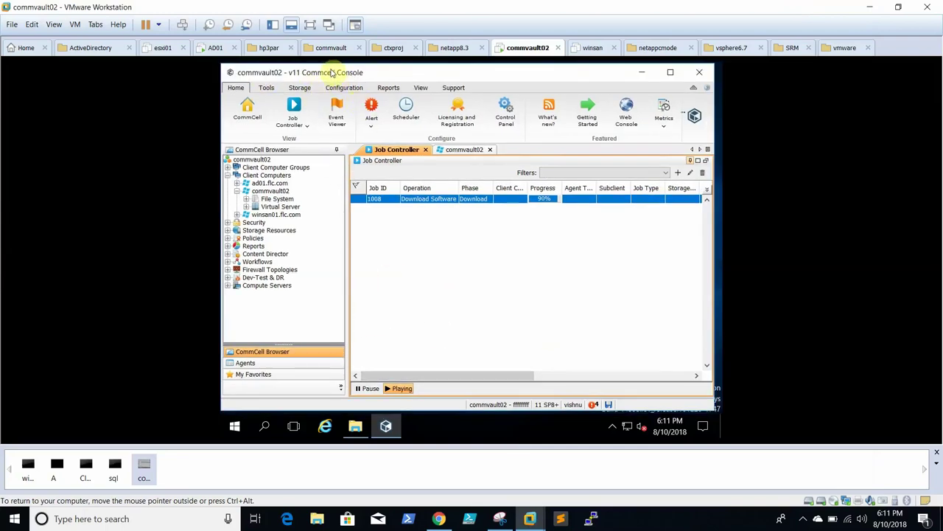
click(266, 87)
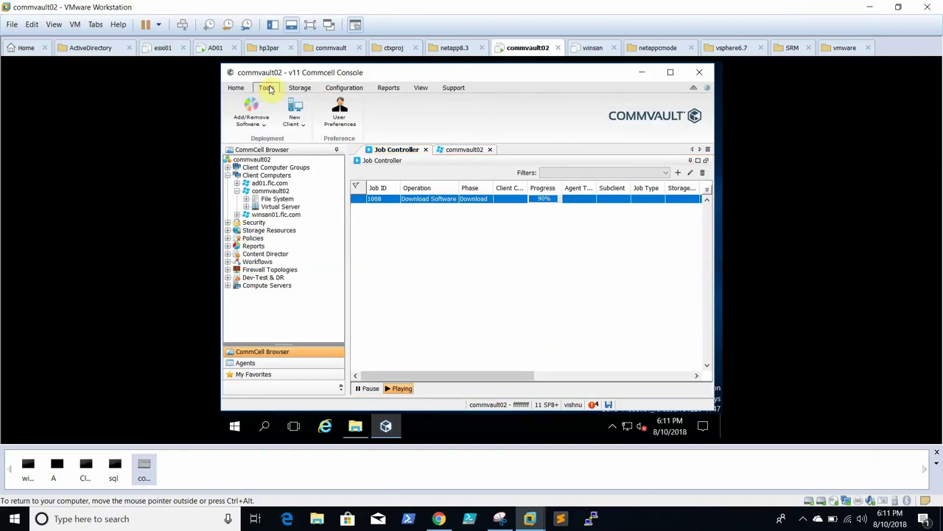
click(265, 123)
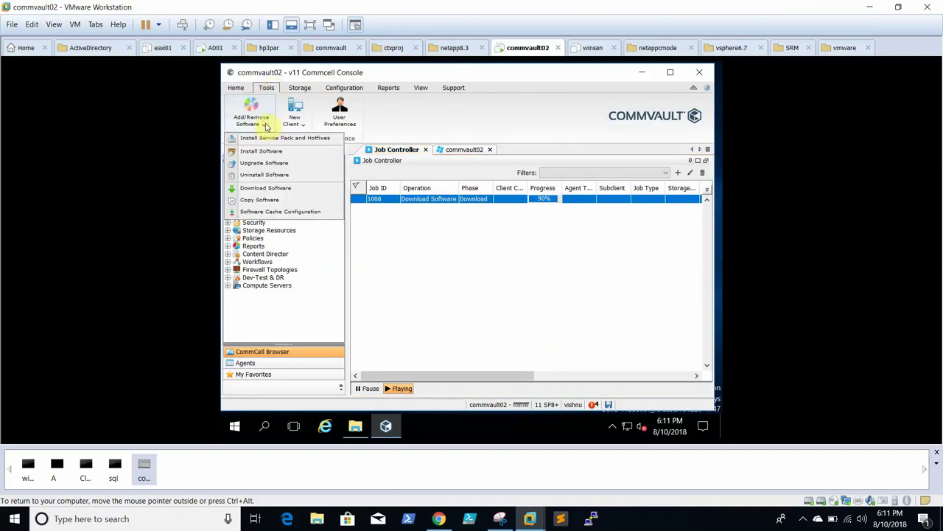
click(266, 189)
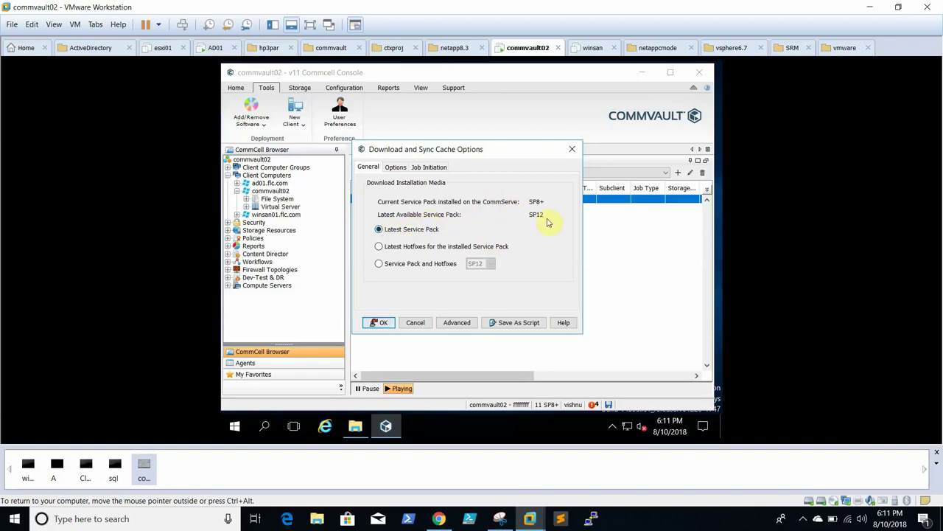
click(380, 263)
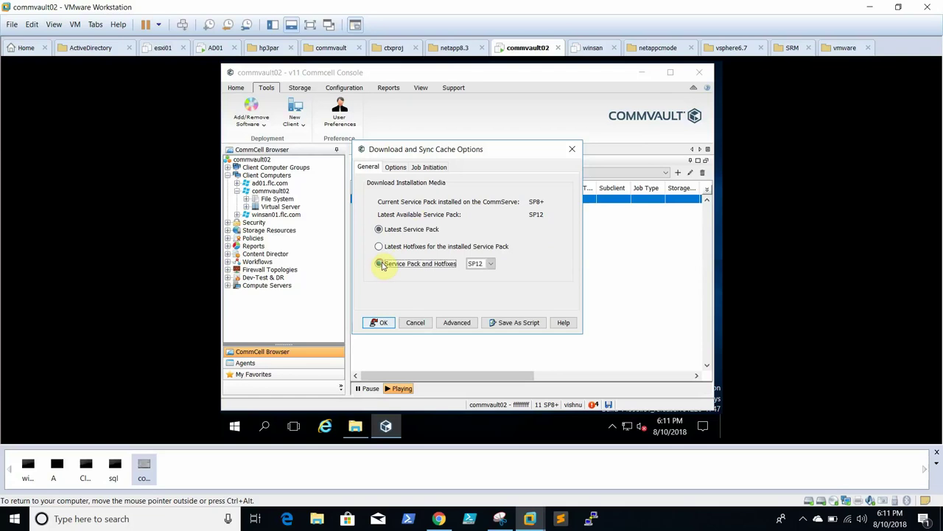
click(492, 266)
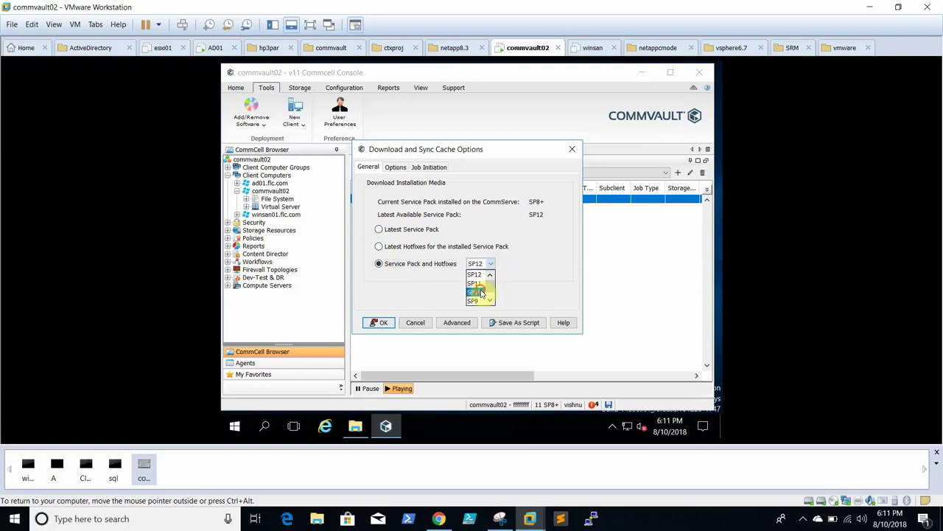
click(476, 293)
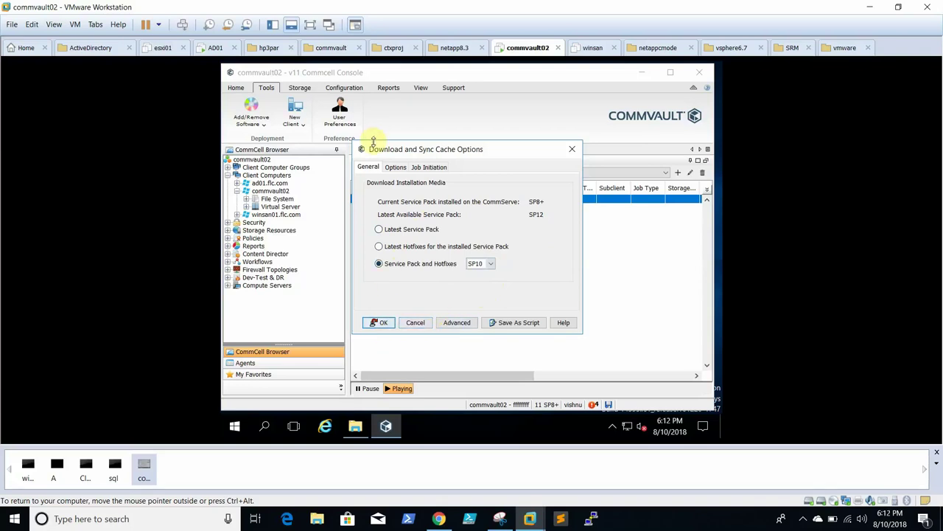
Set the download job type to Download and Sync.
click(396, 168)
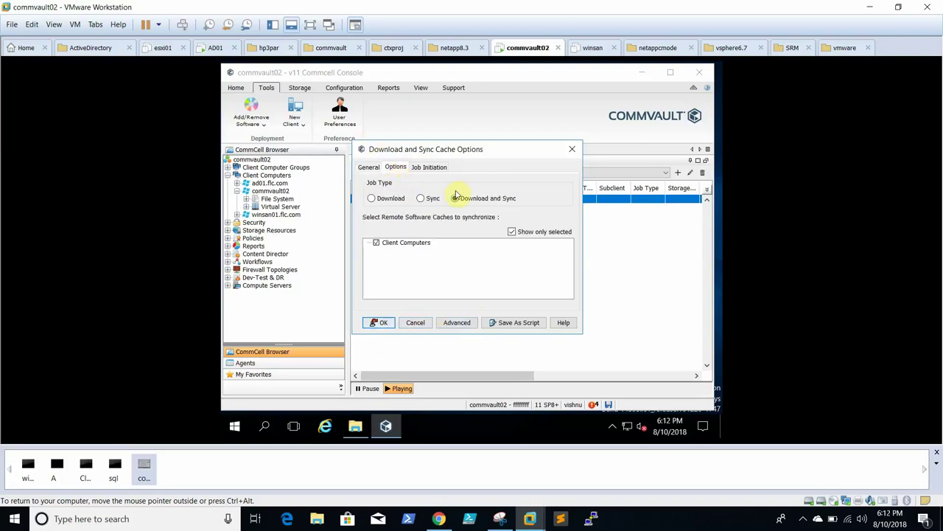
click(373, 199)
click(455, 199)
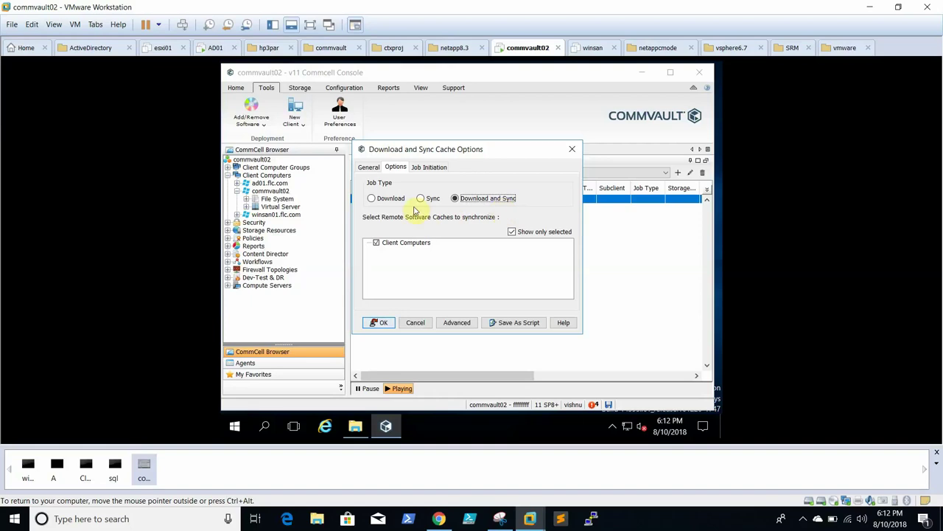
Set the job initiation to Schedule, view the schedule details without saving a pattern, and return to the general download settings.
click(435, 168)
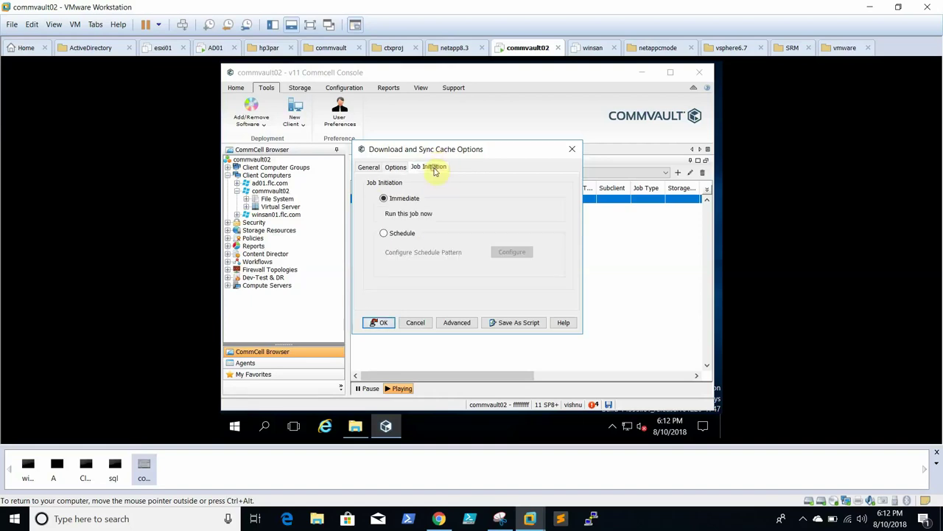
click(405, 234)
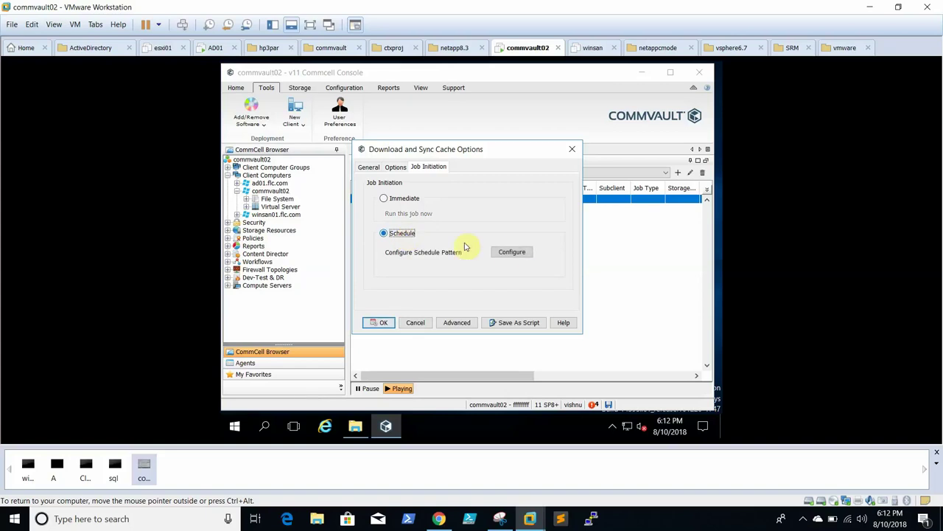
click(507, 253)
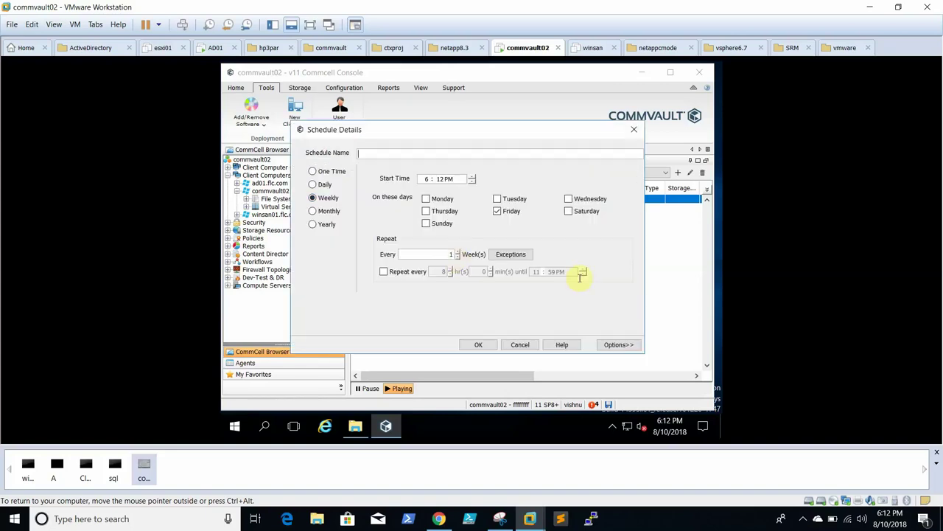
click(524, 348)
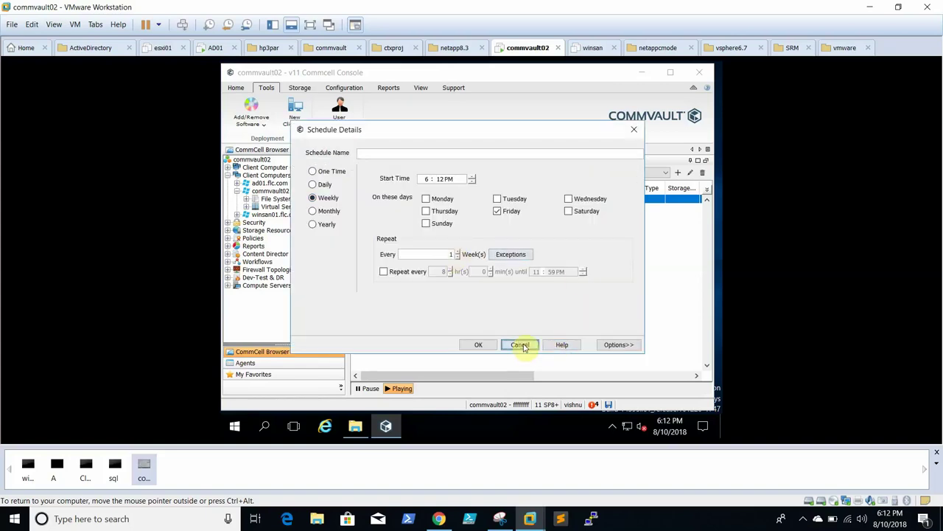
click(524, 347)
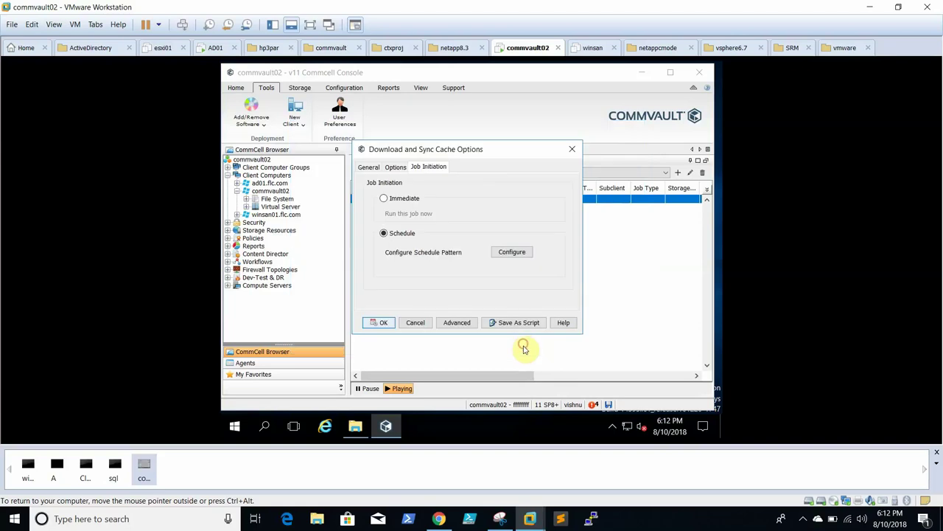
click(368, 167)
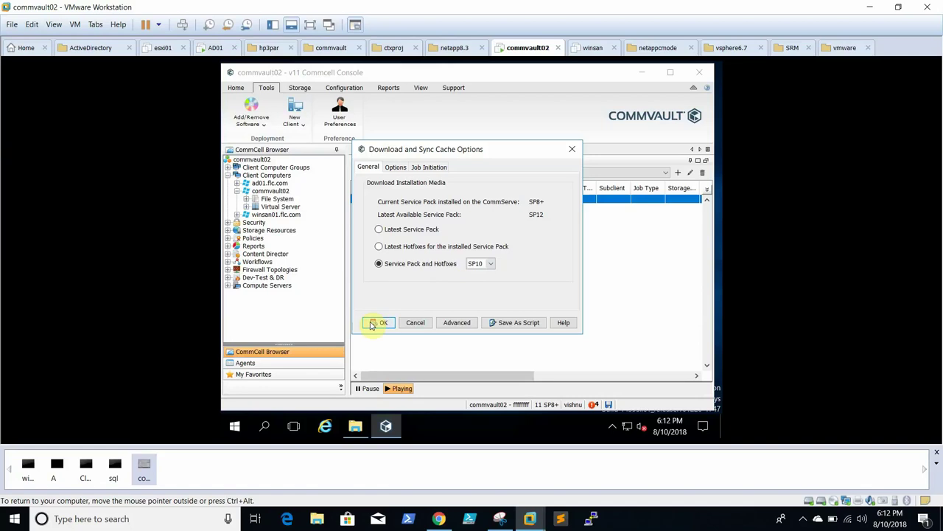
Dismiss the download options without starting a job, and check the progress details of the running Download Software job.
click(415, 322)
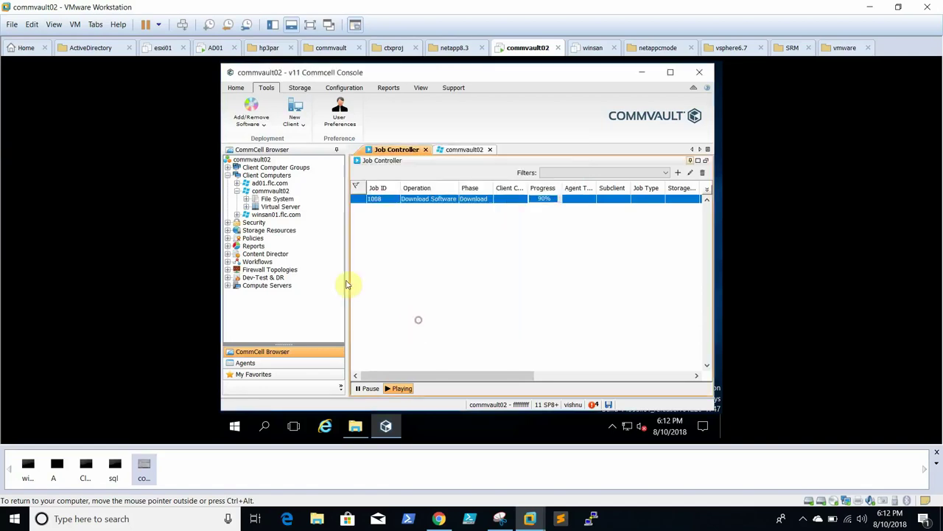
right_click(435, 202)
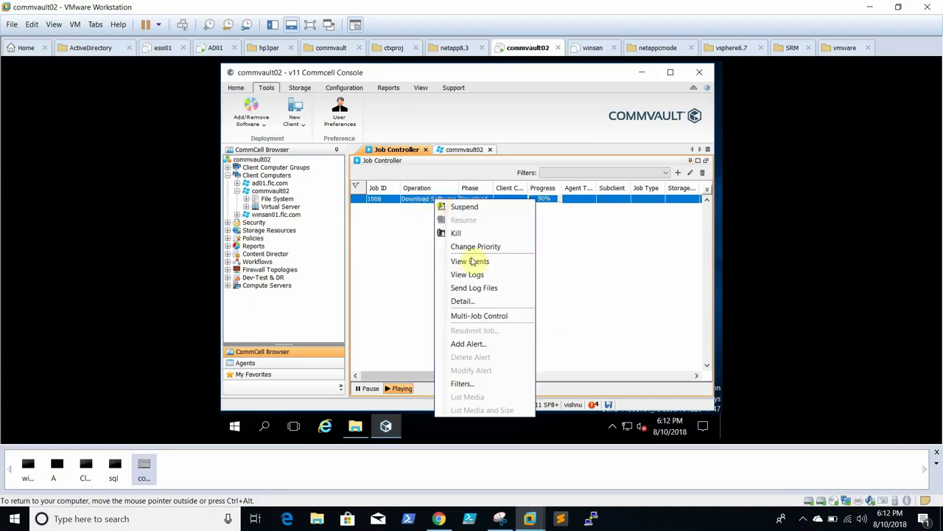
click(492, 304)
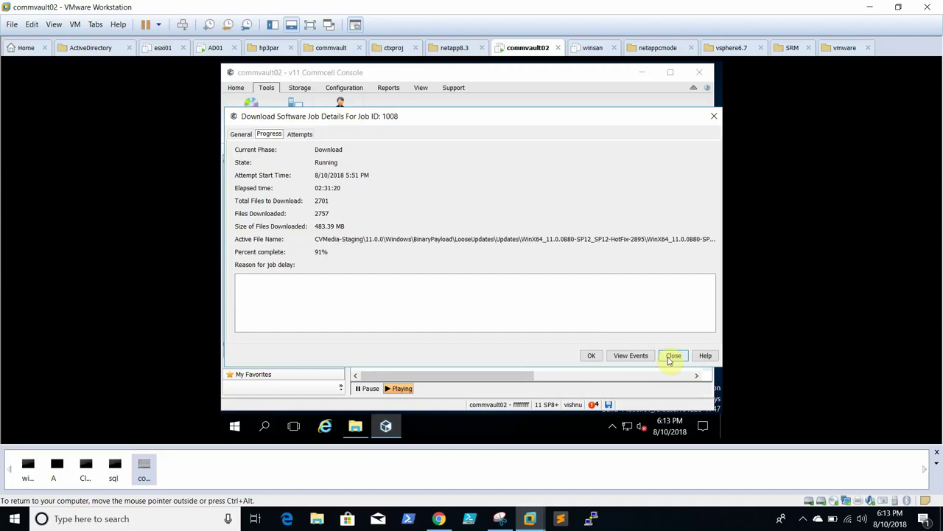
click(671, 356)
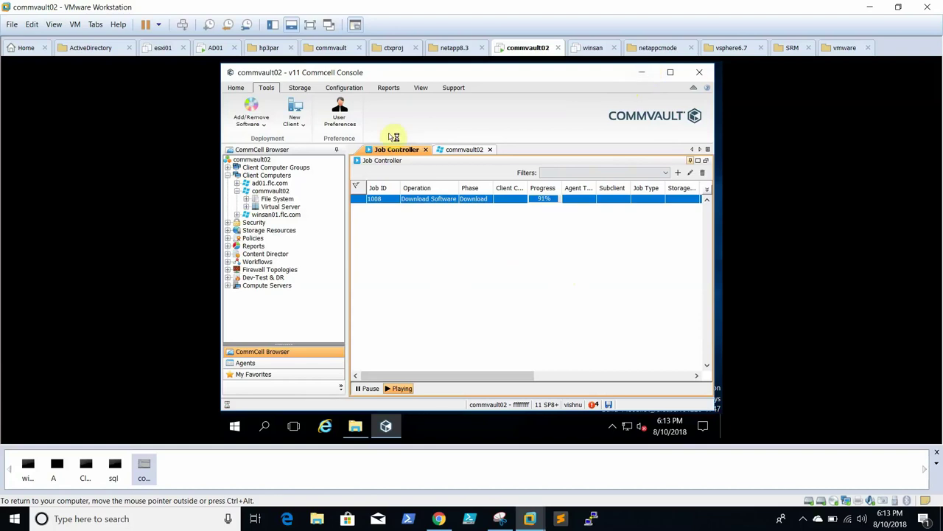
Open the Software Cache Configuration and highlight the CommServe cache directory path to examine it.
click(269, 127)
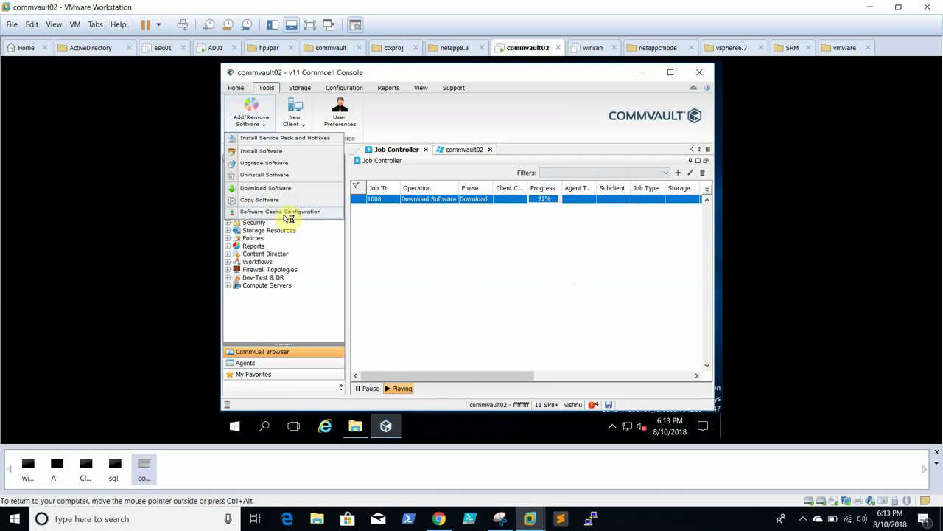
click(285, 213)
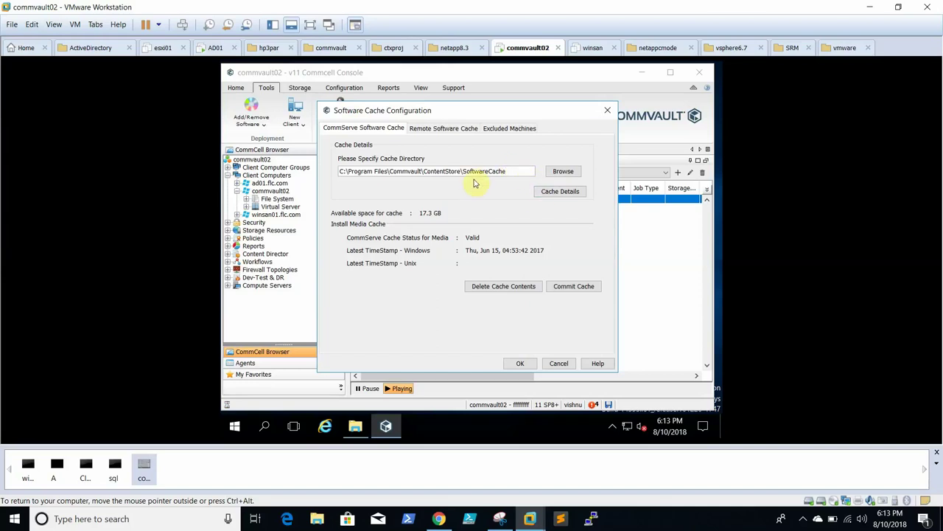
click(513, 170)
shift+click(335, 170)
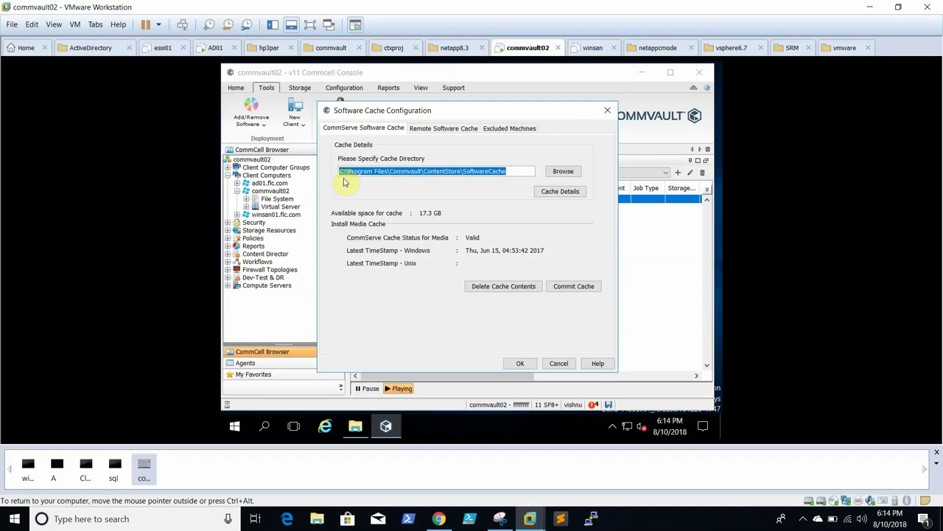
drag(342, 182, 337, 177)
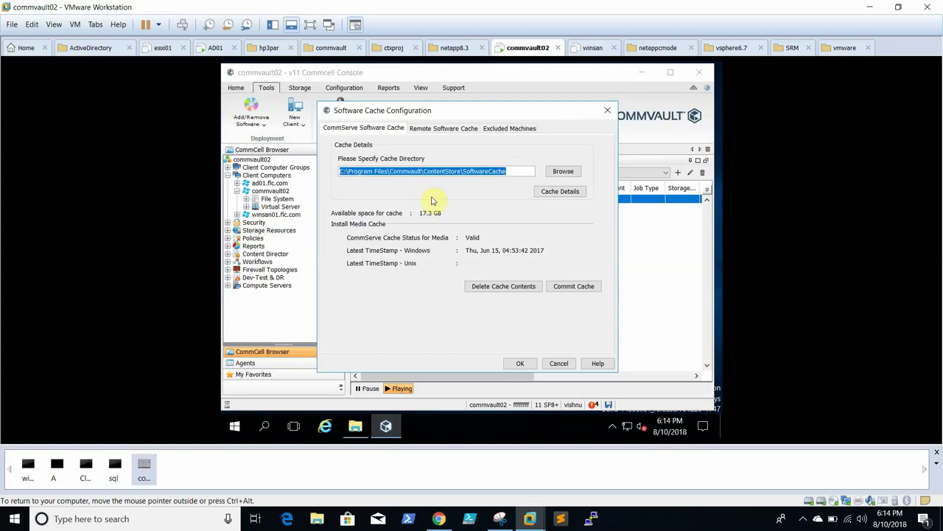
View the cache details for release 11, examine the WinX64 entry's service pack and additional updates, and close the details.
click(557, 193)
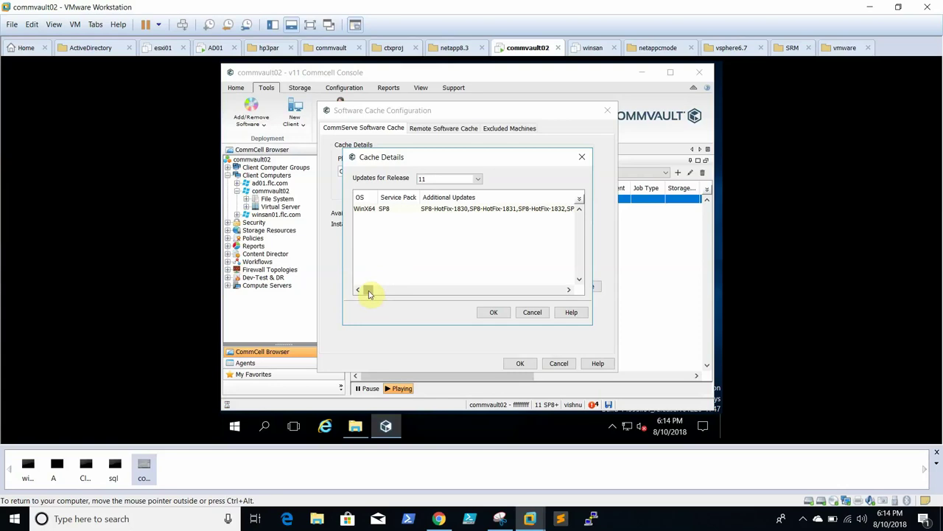
drag(368, 294, 325, 291)
click(384, 213)
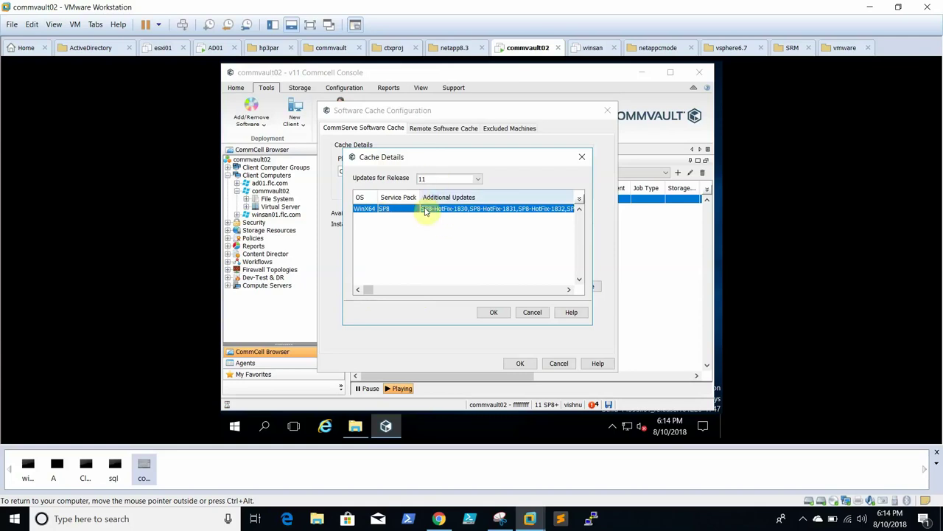
click(518, 315)
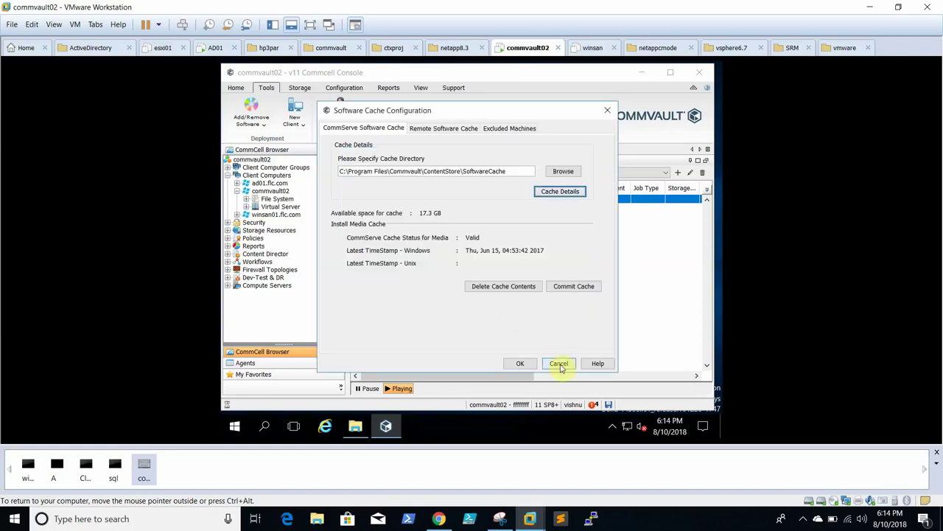
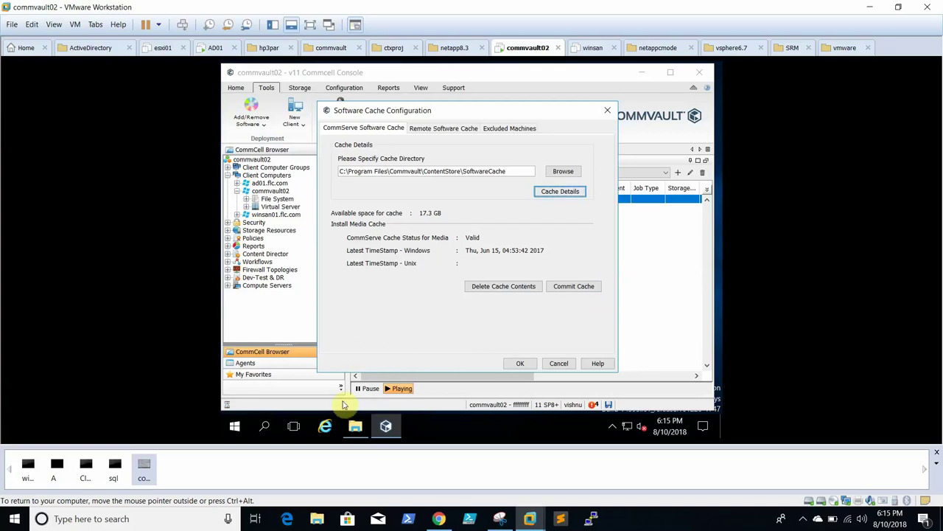
Switch to File Explorer, go back from CVMedia\11.0.0\Windows to the SoftwareCache folder, and show its full path.
click(356, 426)
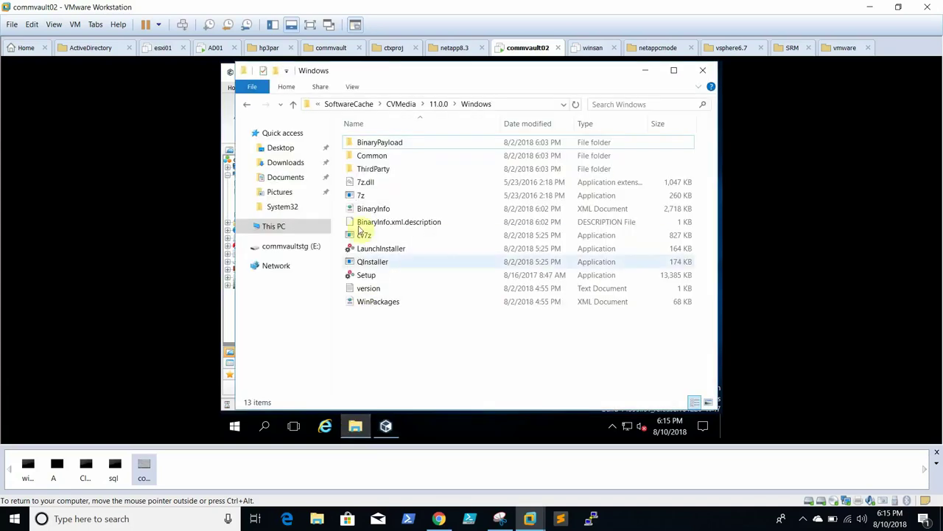
click(521, 105)
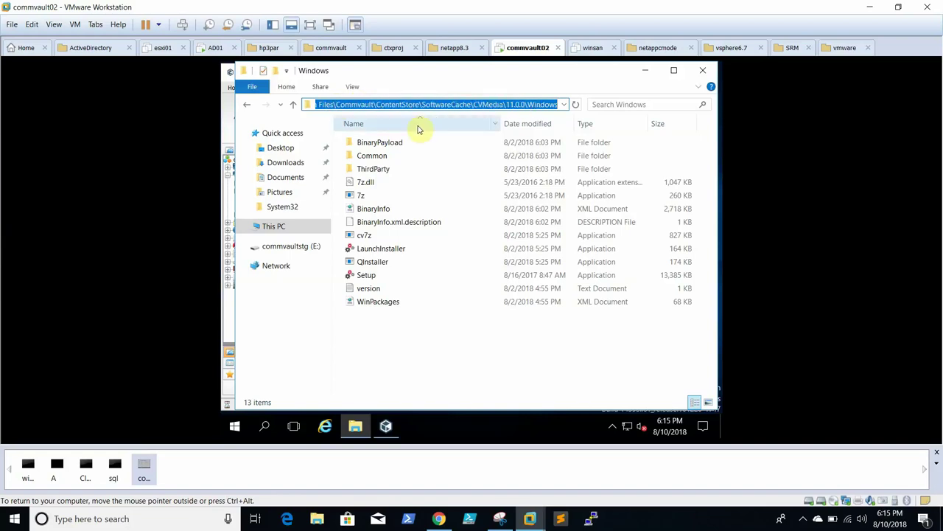
click(248, 107)
click(248, 107)
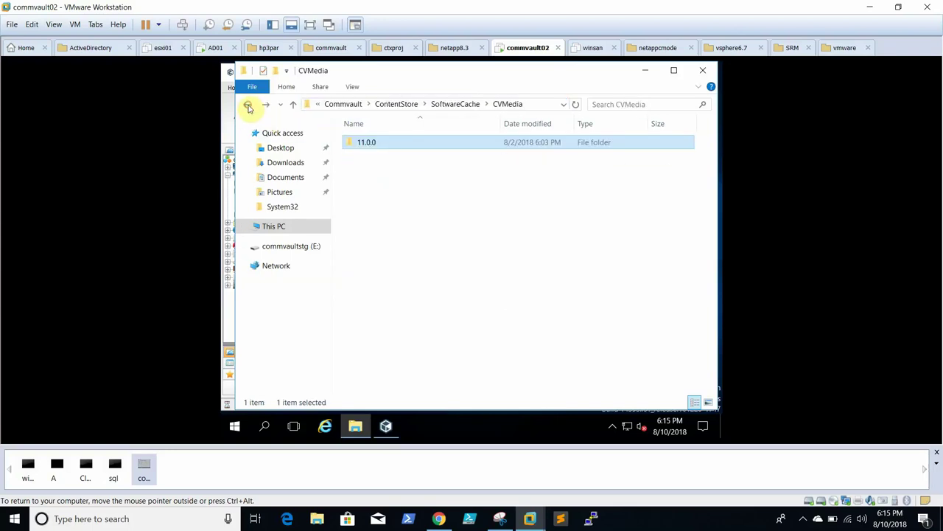
click(248, 107)
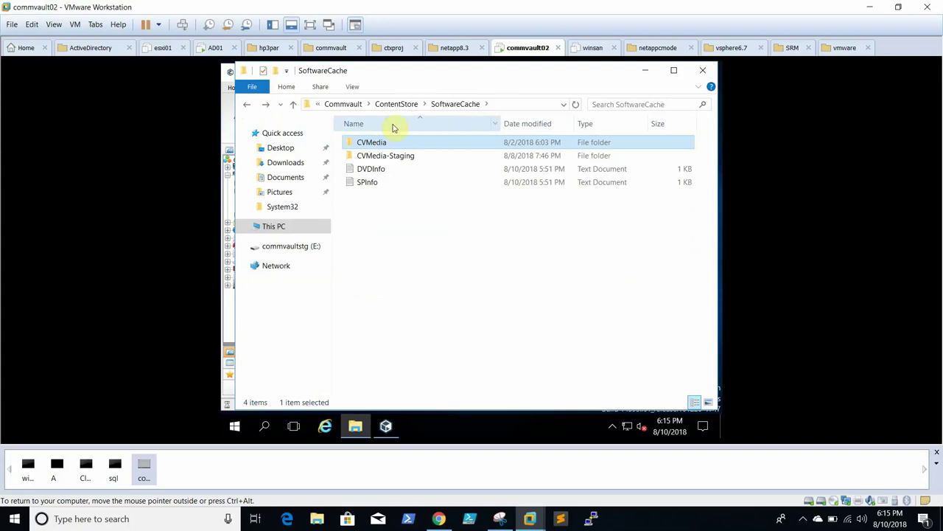
click(507, 103)
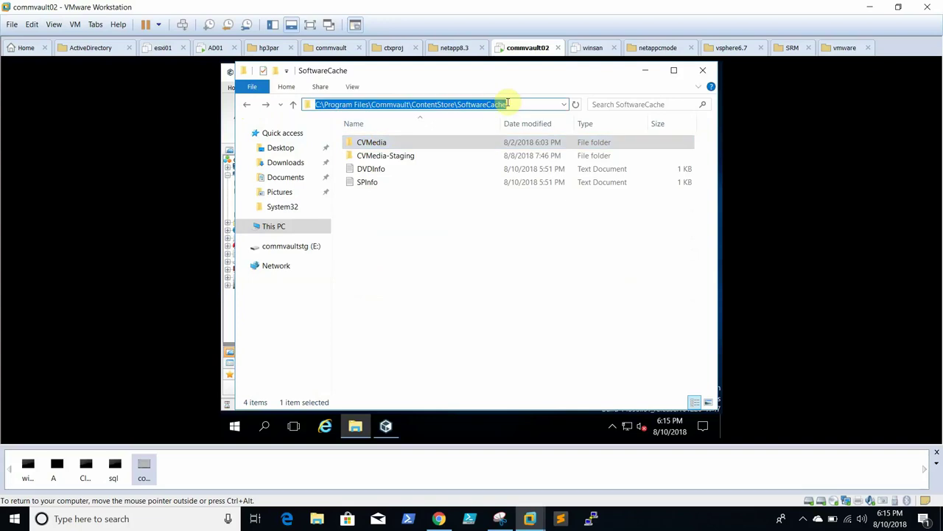
Examine the contents of CVMedia-Staging\11.0.0\Windows, go back to the SoftwareCache folder, and minimize File Explorer.
double_click(402, 159)
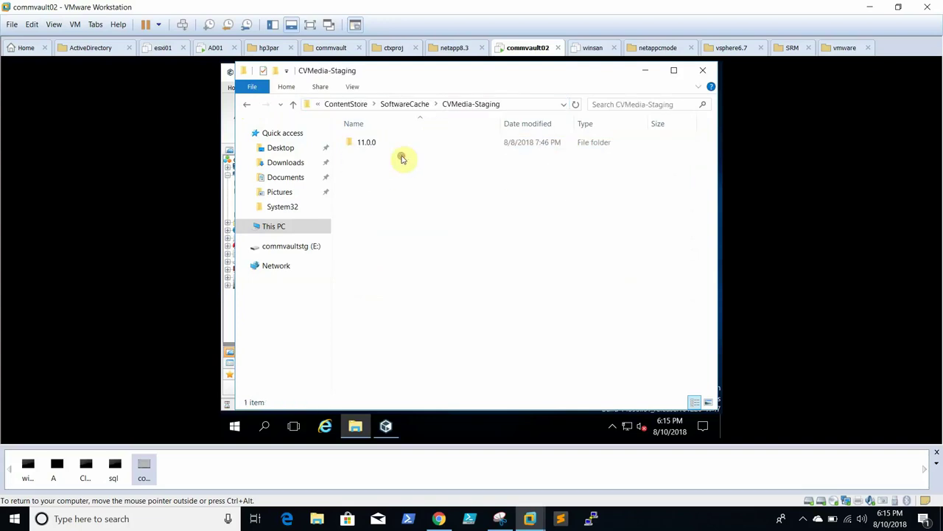
double_click(360, 142)
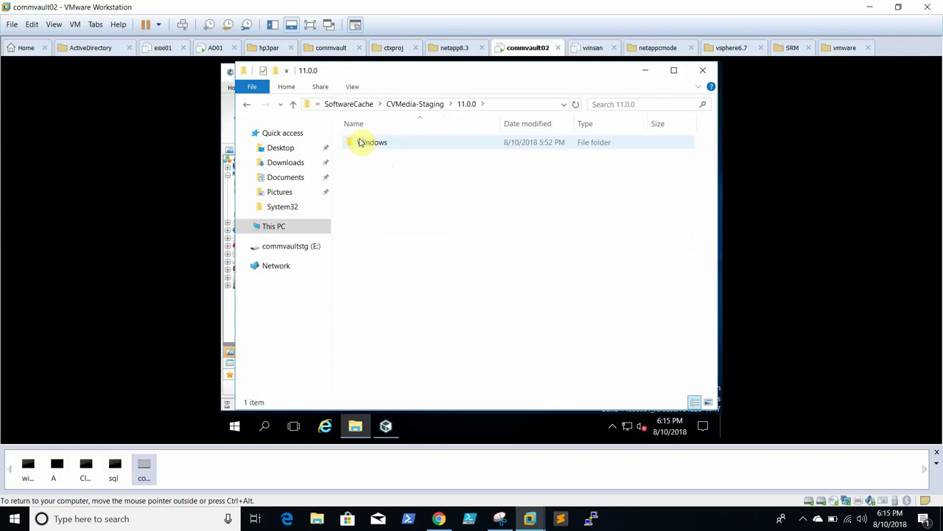
click(360, 142)
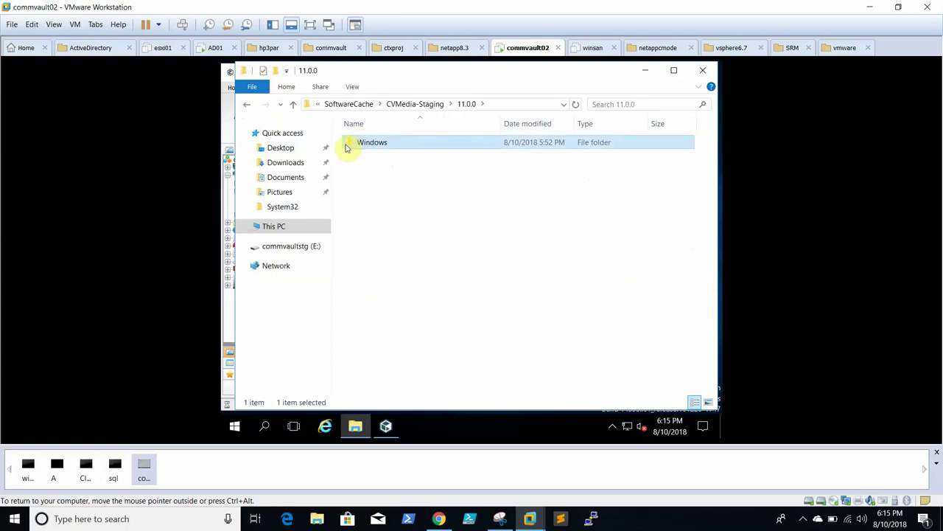
double_click(356, 144)
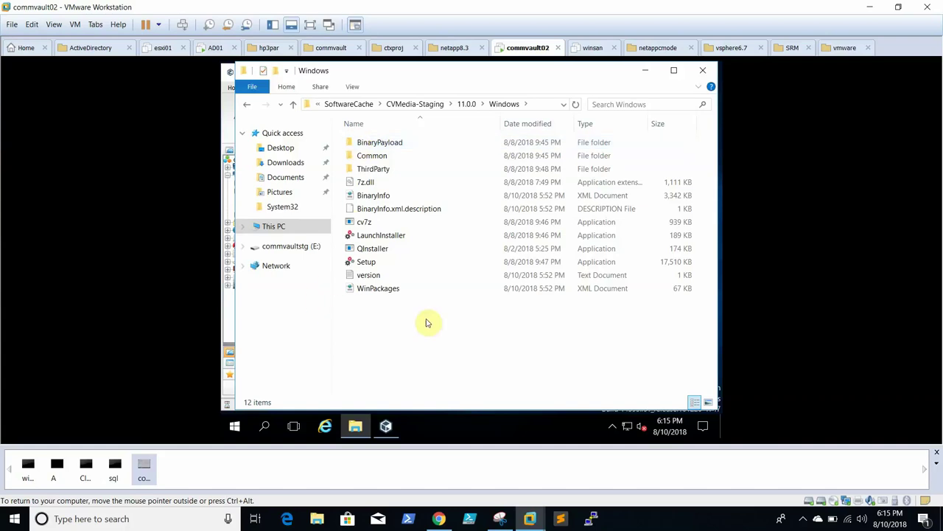
click(249, 108)
click(249, 109)
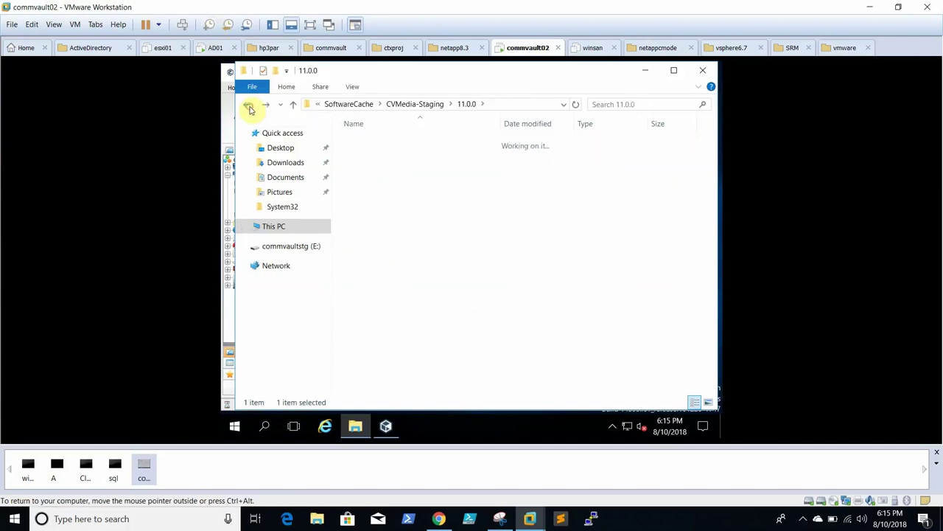
click(249, 108)
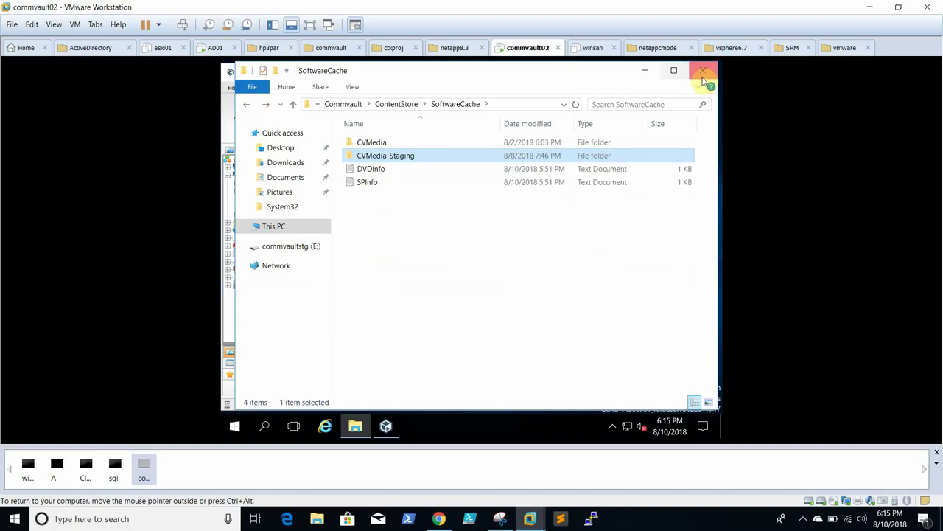
click(645, 71)
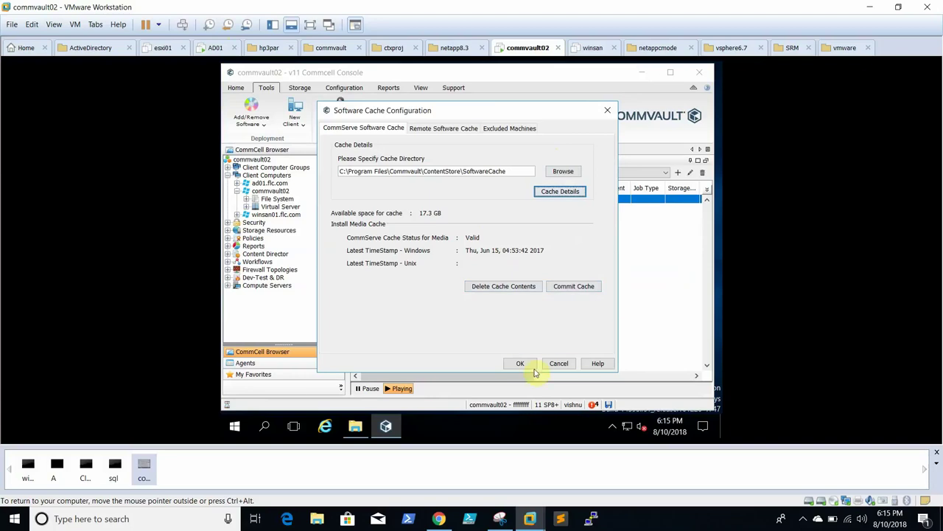
Compare the CVMedia and CVMedia-Staging folders in File Explorer once more, and close the Software Cache Configuration without saving changes.
click(357, 426)
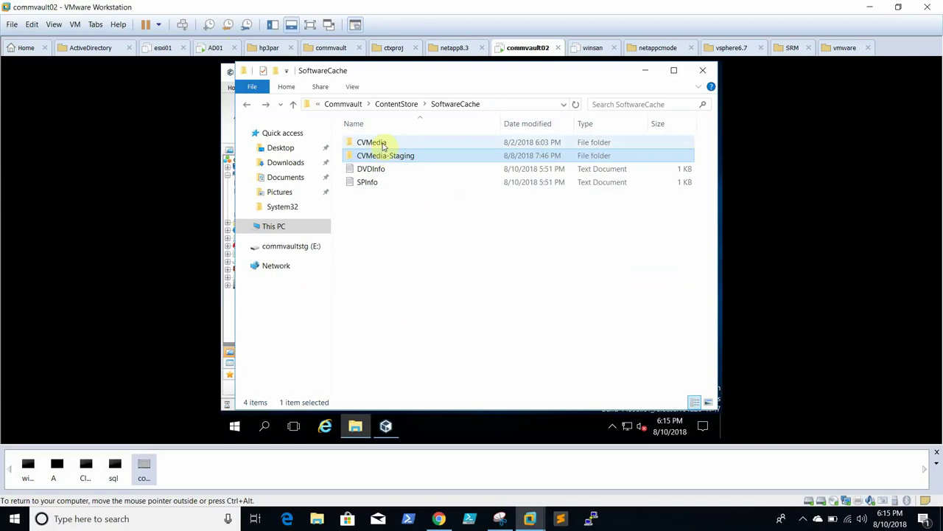
mouse_move(382, 147)
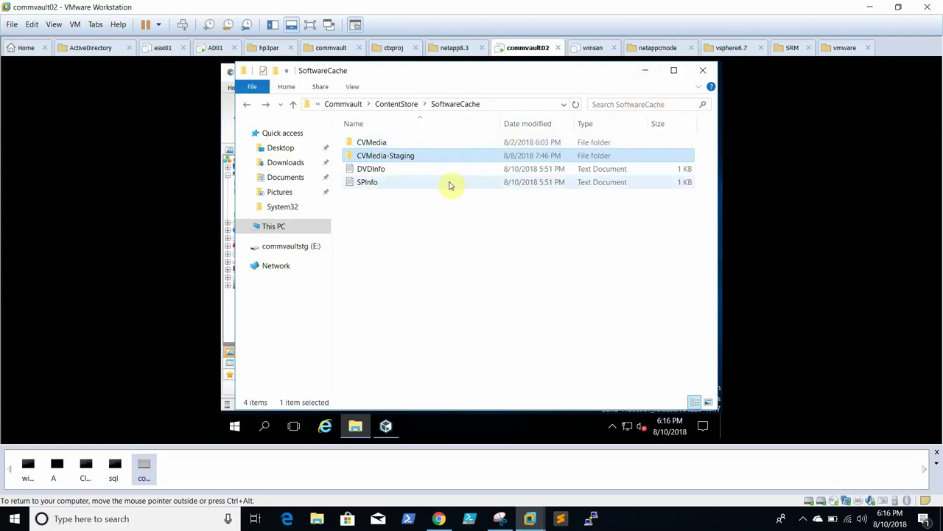
click(646, 71)
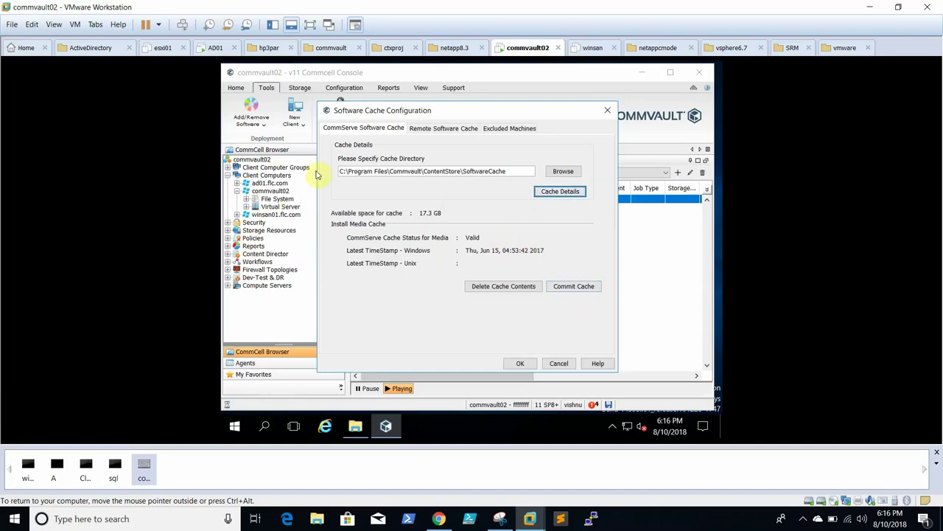
click(558, 364)
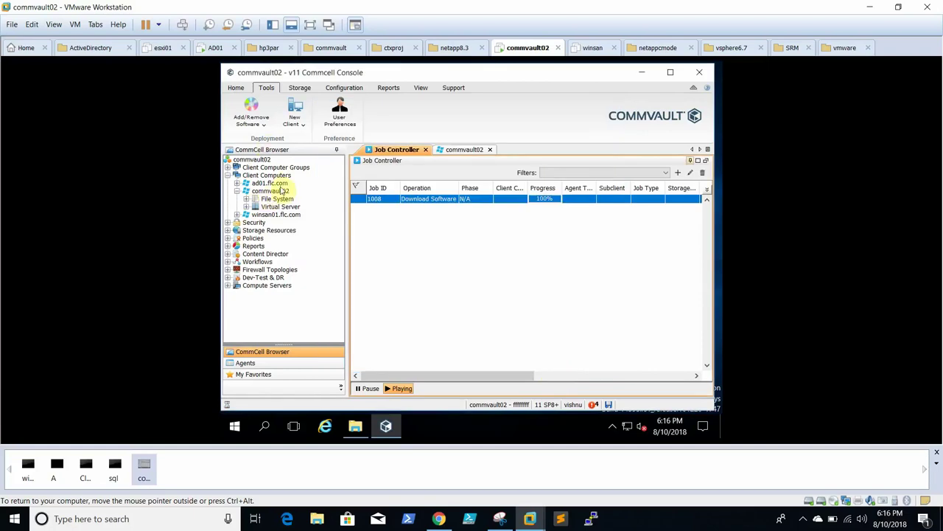
Show the commvault02 client's agents, and switch to File Explorer to review the SoftwareCache folders again.
click(237, 191)
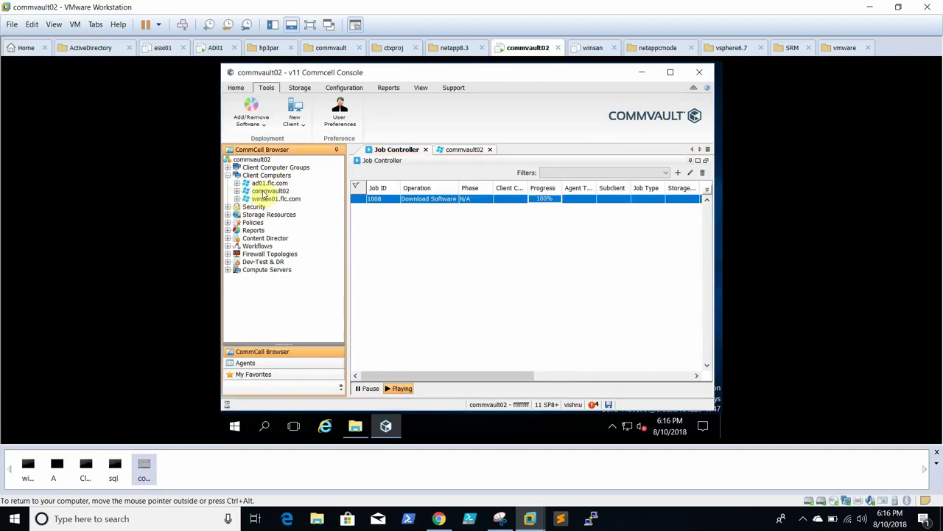
double_click(264, 193)
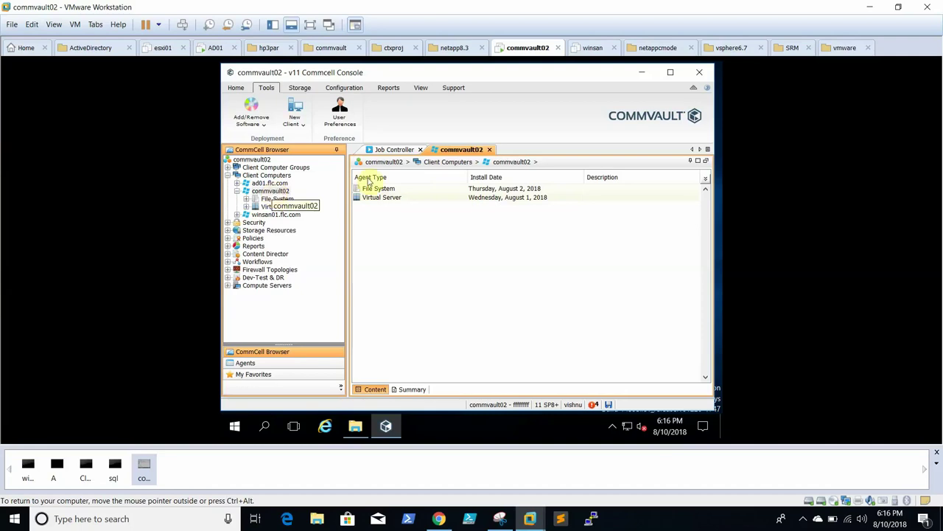
click(355, 427)
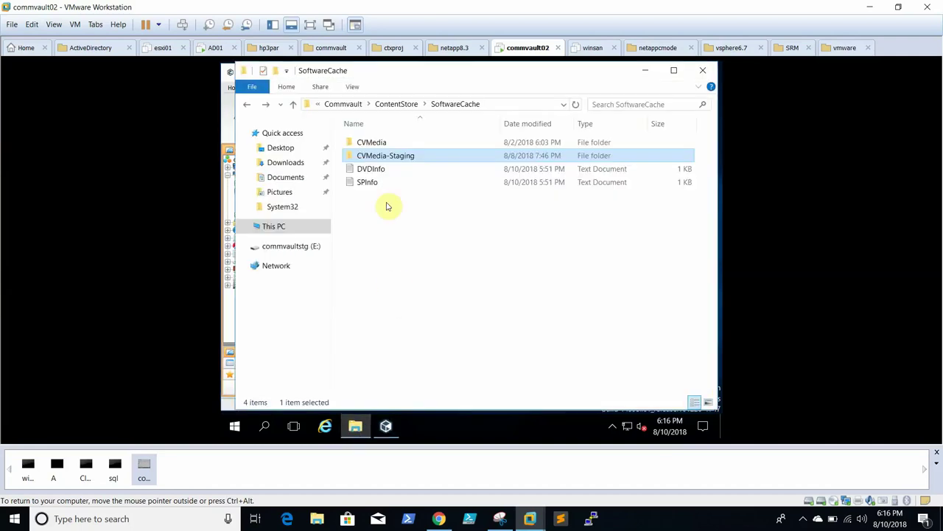
mouse_move(414, 164)
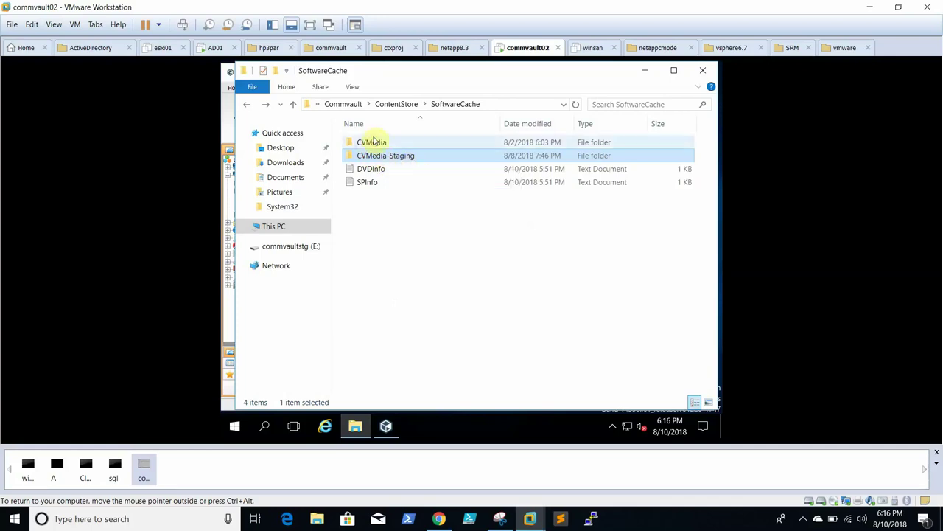
Return to the CommCell Console, collapse the commvault02 client, and list all Client Computers to check their product versions and update status.
click(643, 76)
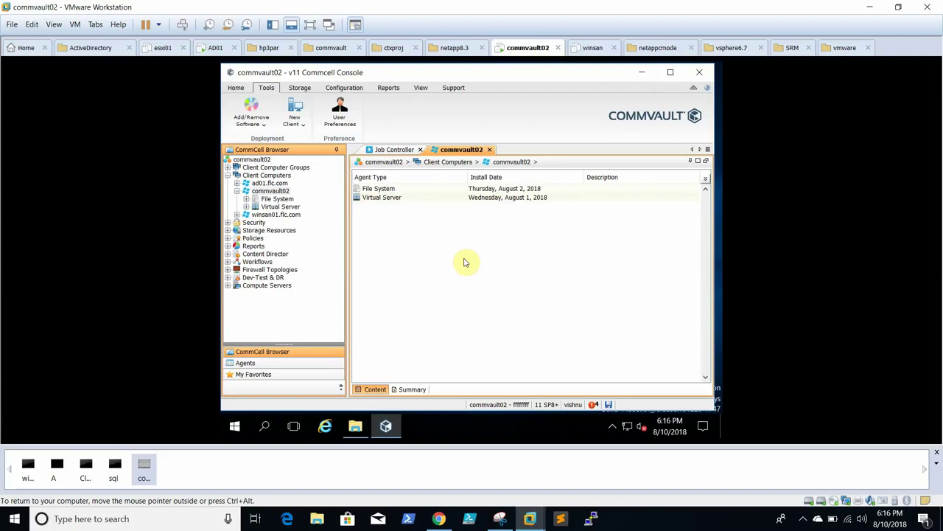
click(237, 191)
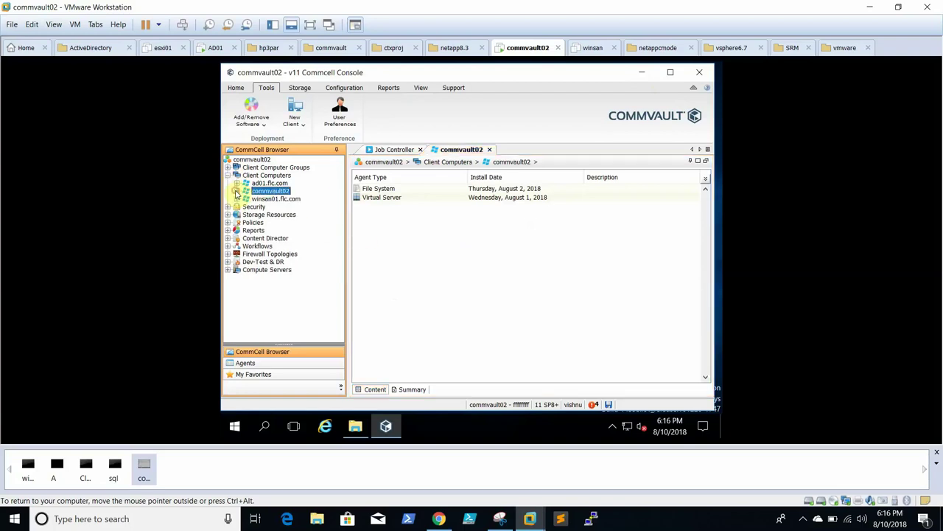
click(272, 177)
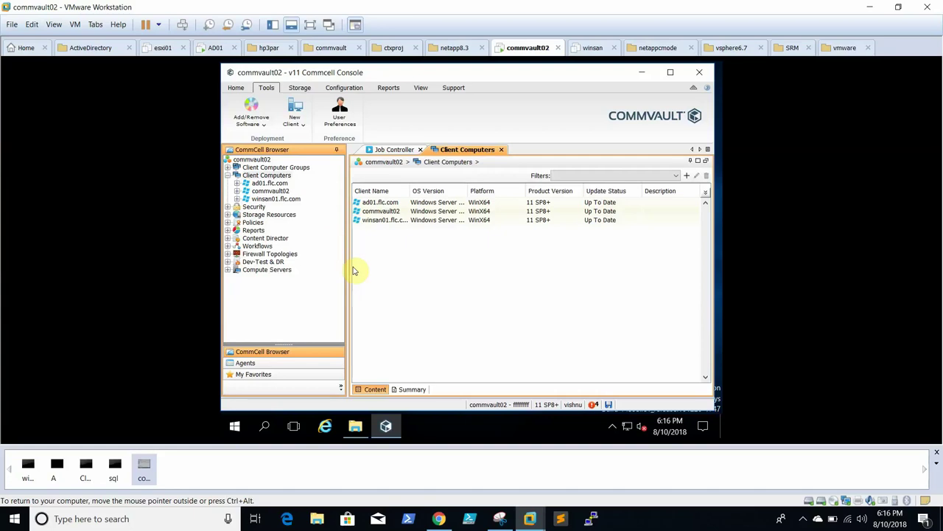
Open the properties of the commvault02 client and show its installed version and service pack information.
click(393, 212)
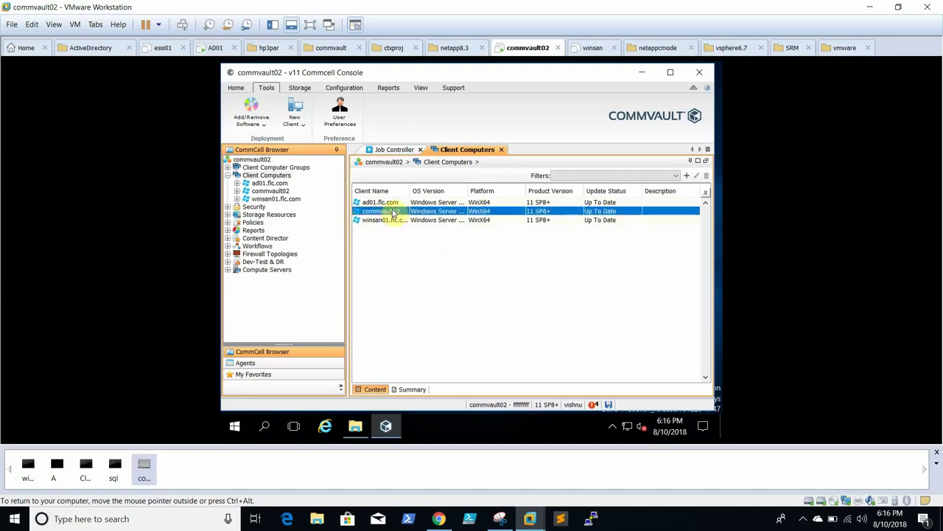
right_click(394, 213)
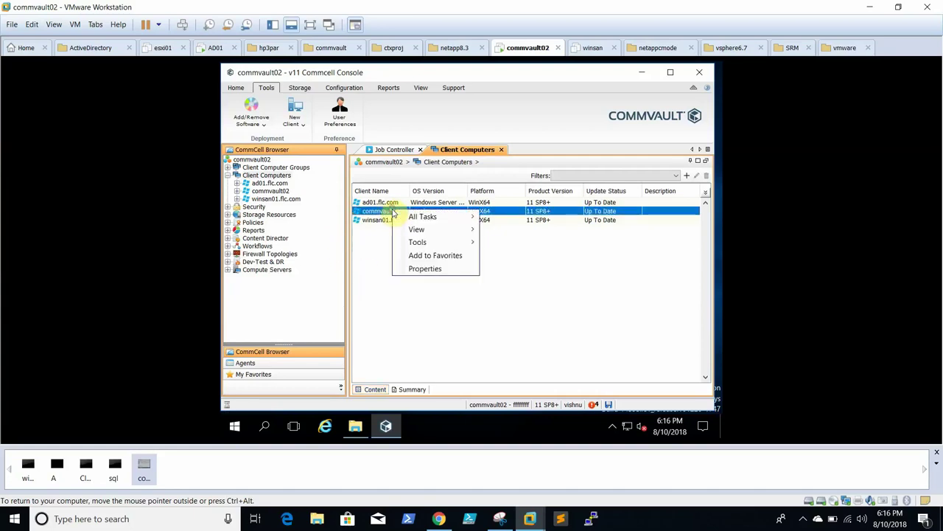
click(432, 268)
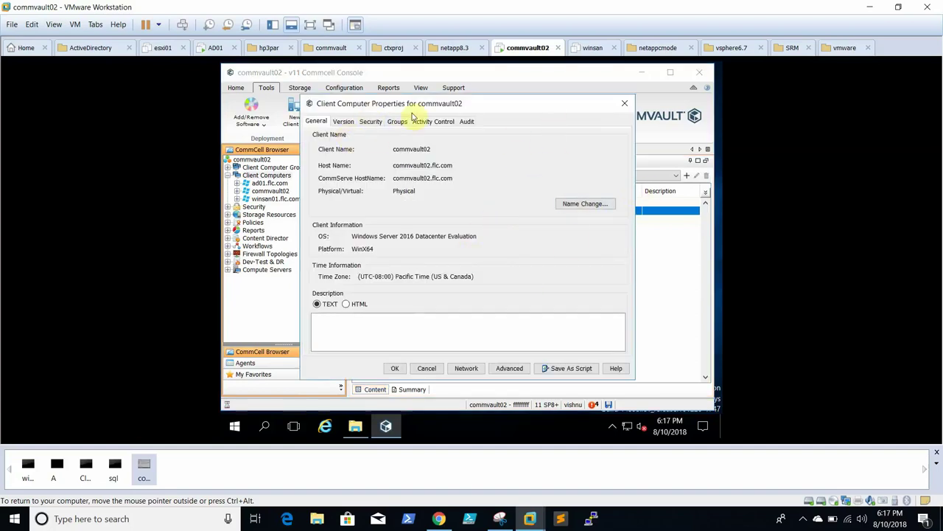
click(346, 123)
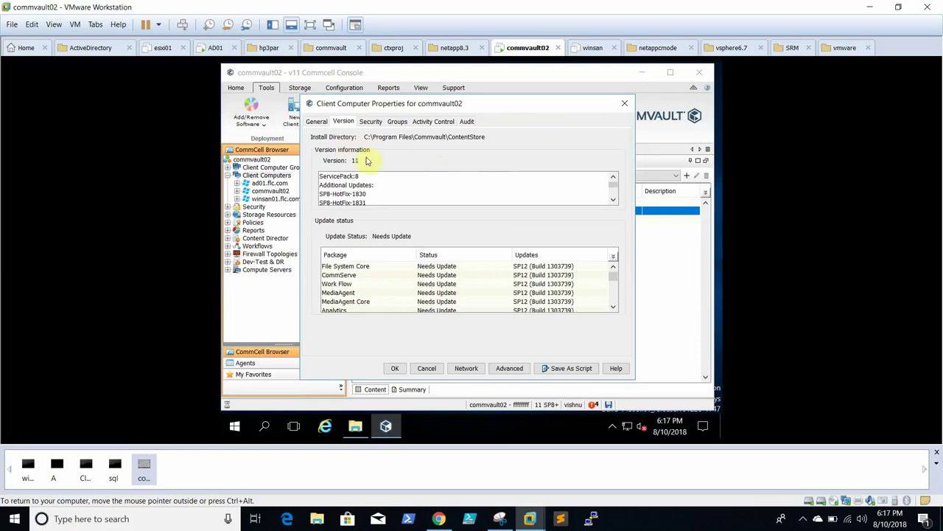
click(359, 178)
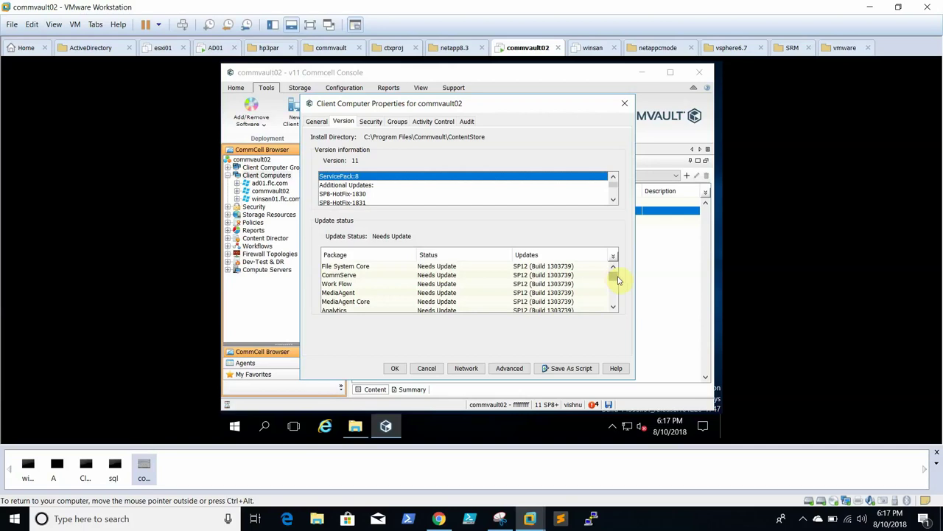
Examine the update status of every commvault02 package, and close the client properties without saving changes.
drag(617, 280, 615, 299)
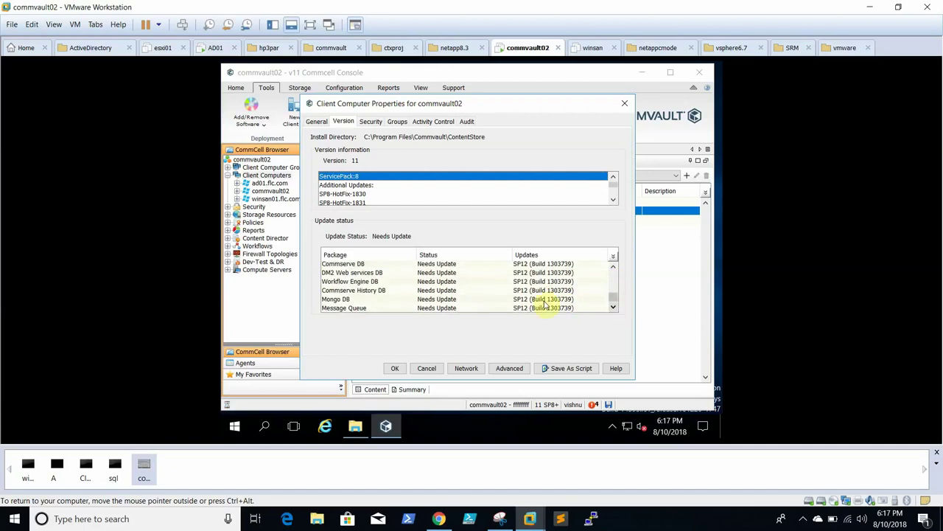
click(611, 268)
click(612, 267)
click(612, 267)
click(612, 268)
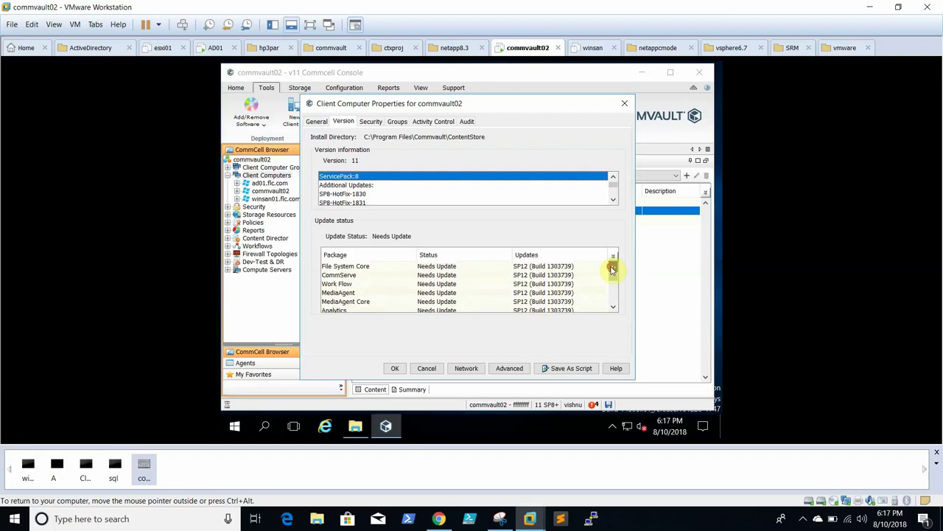
click(561, 268)
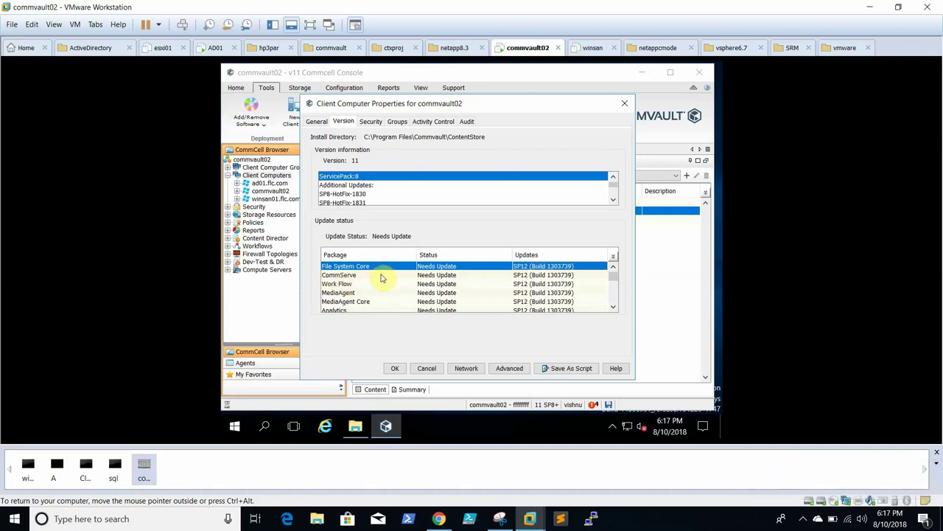
click(615, 306)
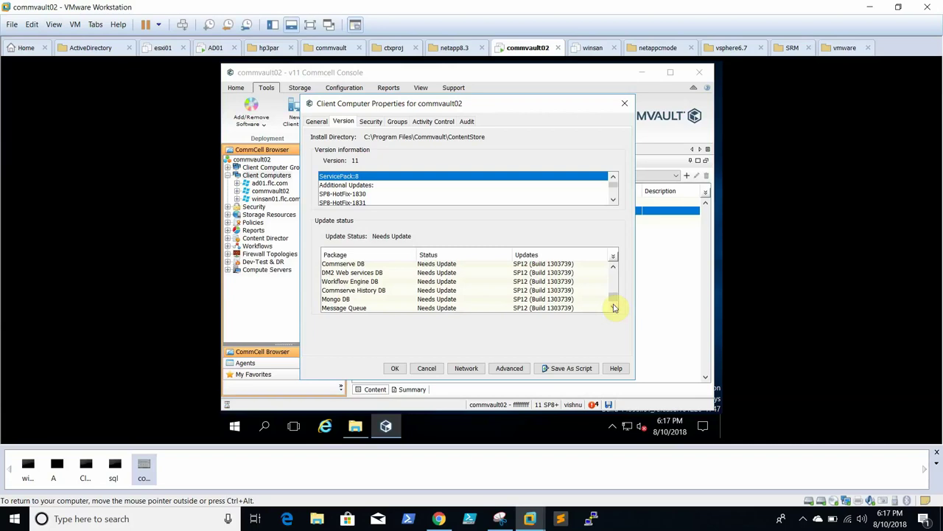
click(427, 368)
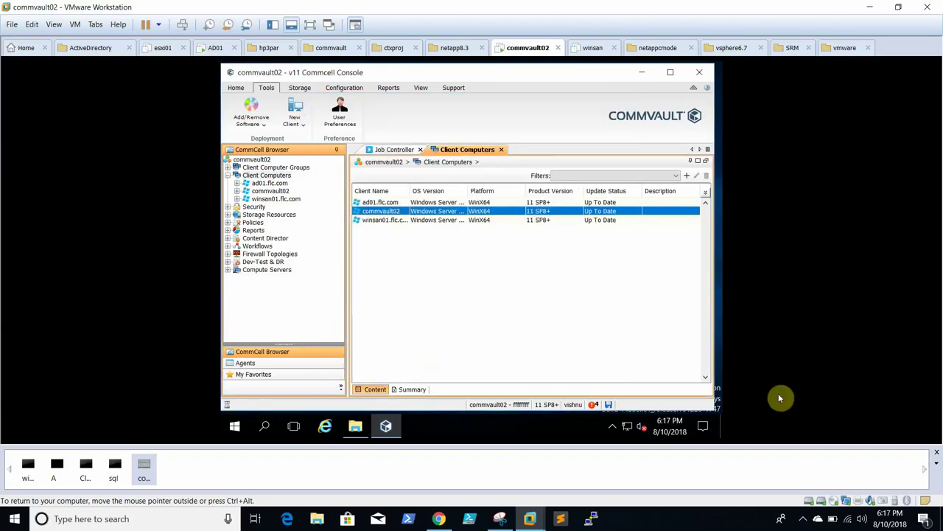
click(803, 518)
click(656, 513)
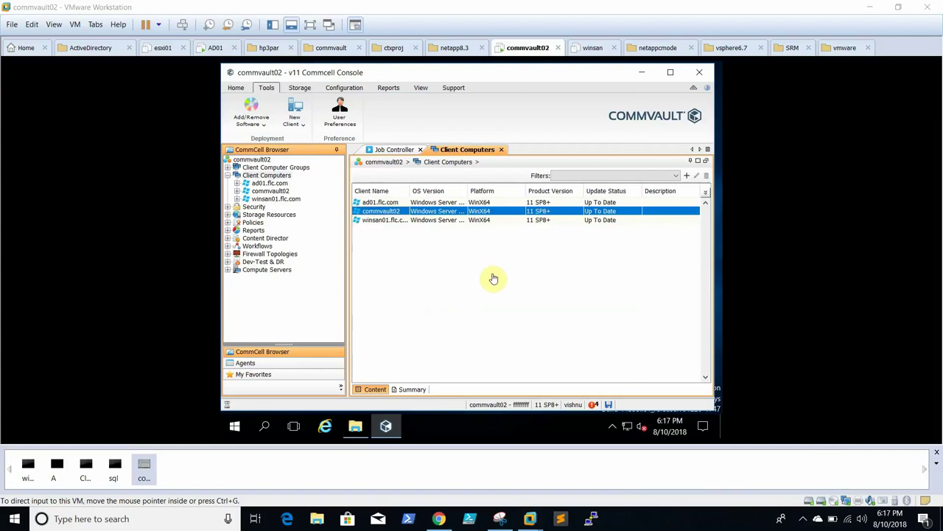
click(364, 215)
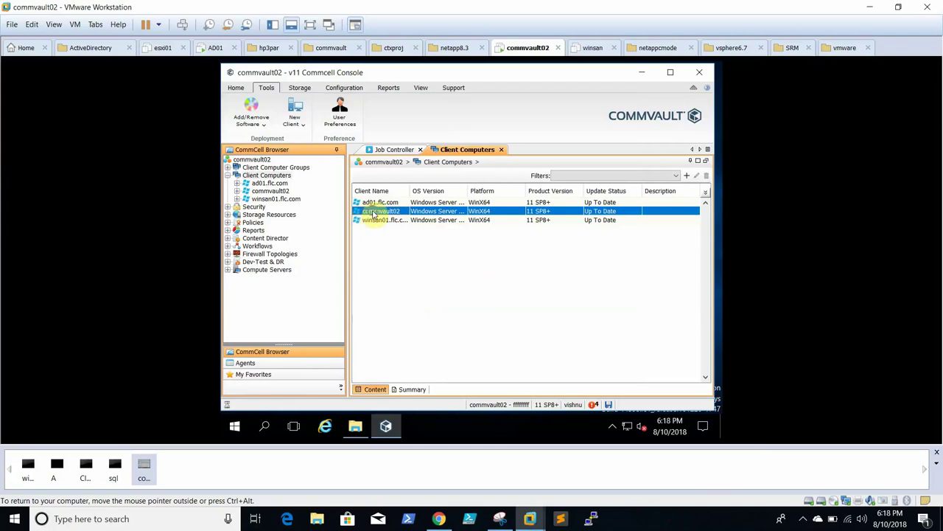
right_click(373, 214)
mouse_move(393, 220)
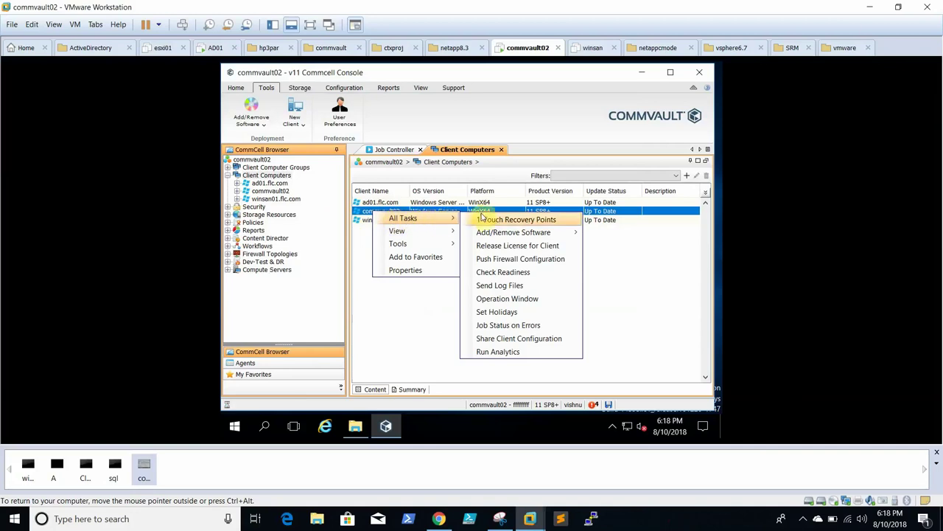
mouse_move(488, 235)
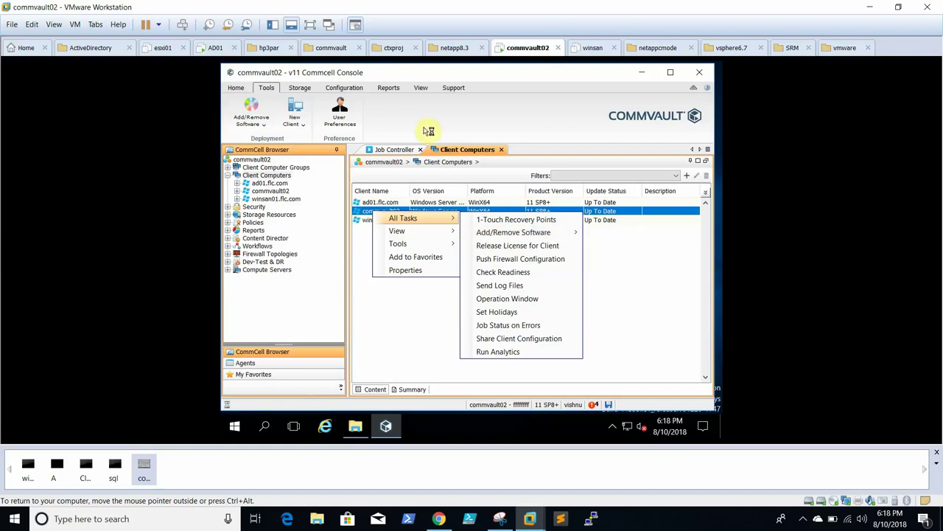
click(396, 153)
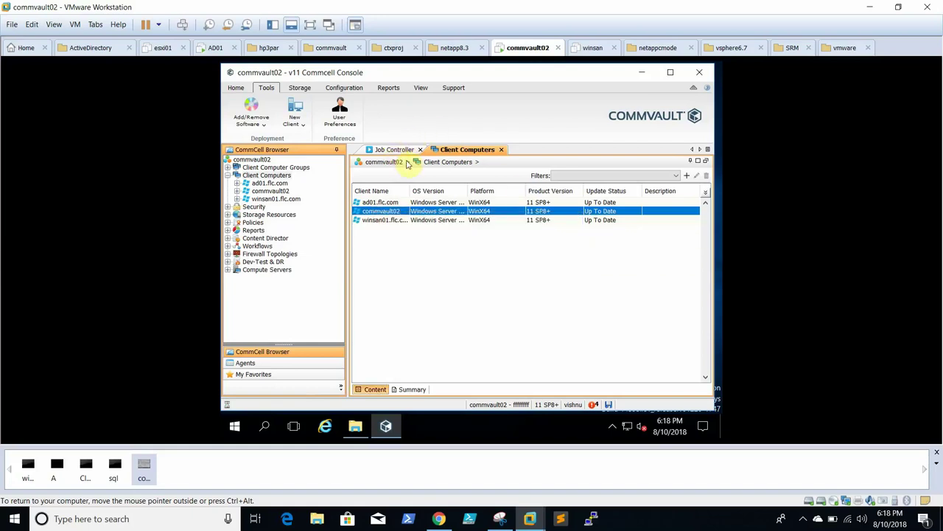
Review the progress details of the Download Software job in the Job Controller, and close them.
click(397, 150)
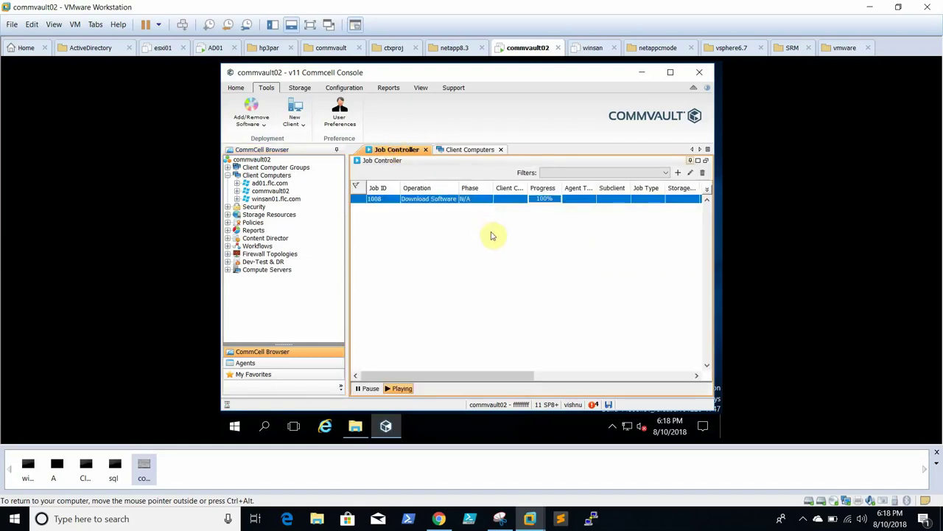
right_click(450, 201)
click(482, 299)
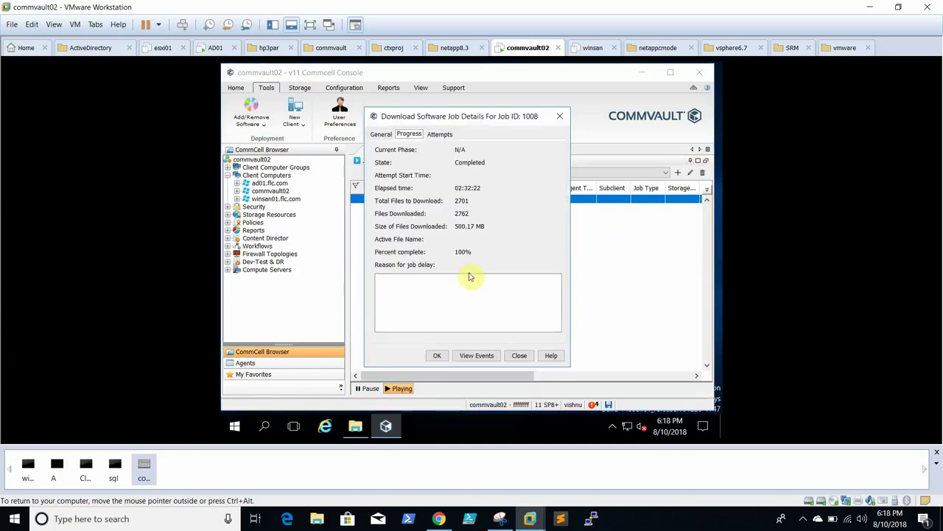
click(437, 357)
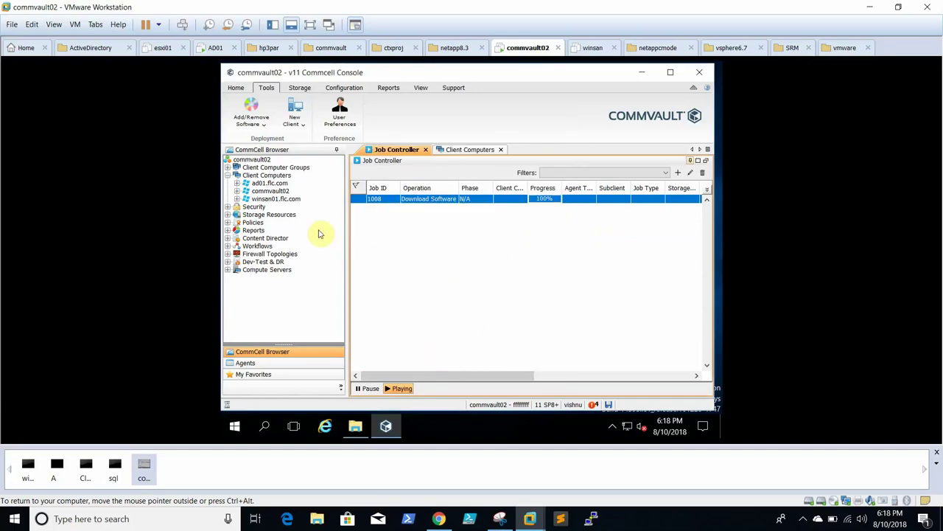
double_click(273, 191)
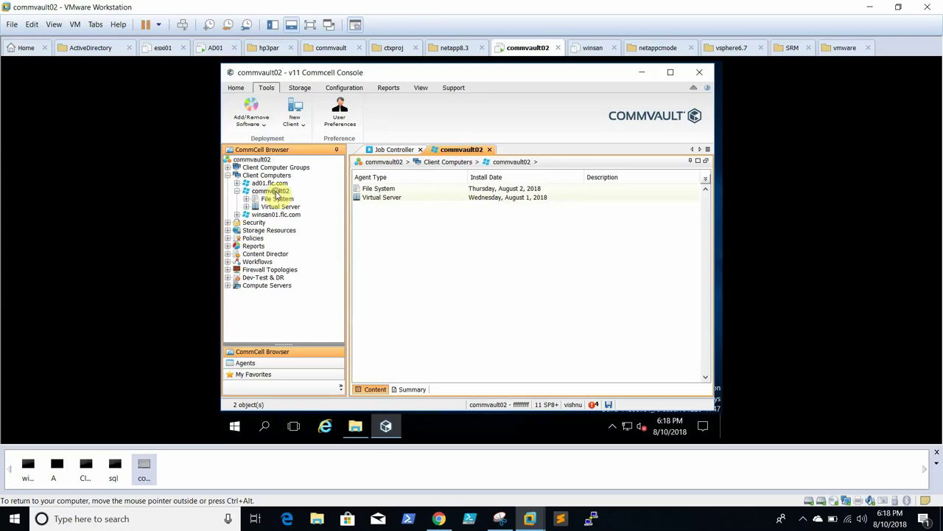
right_click(271, 193)
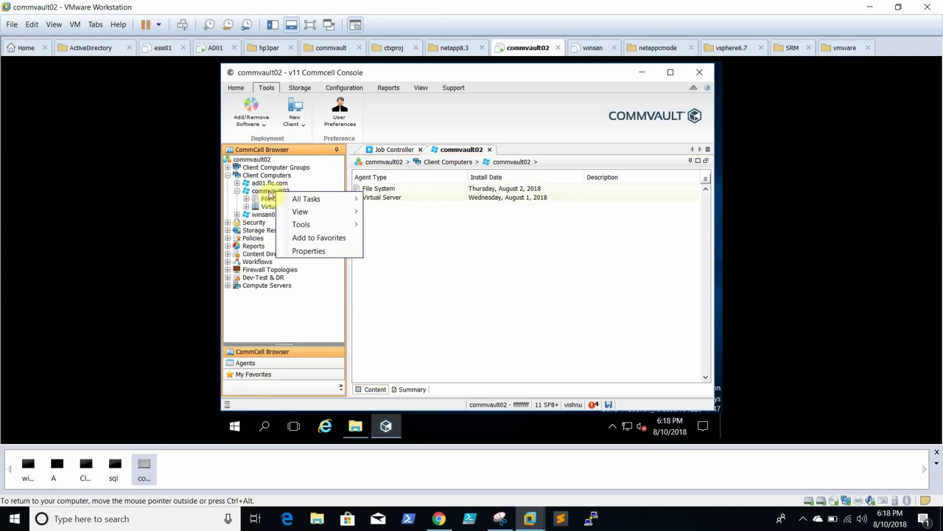
click(273, 194)
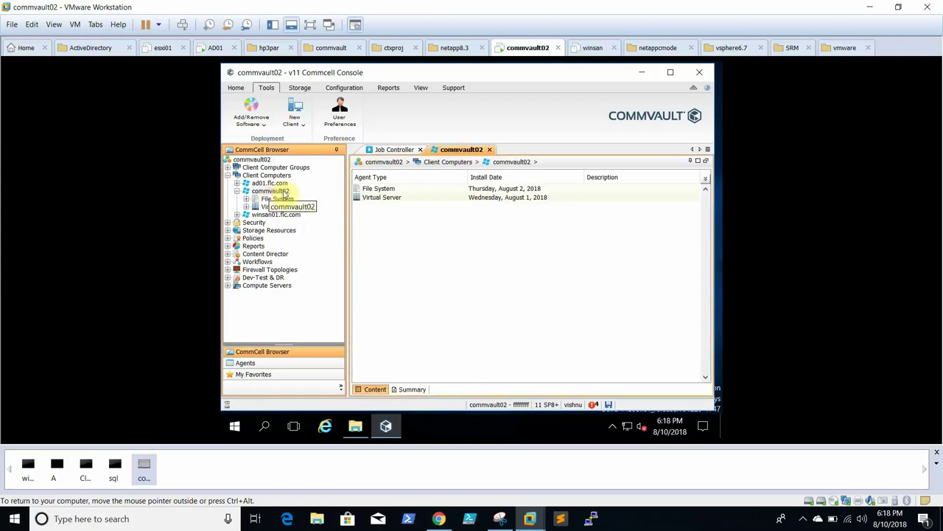
Open the Install Service Pack and Hotfixes options for the commvault02 CommCell and select only the commvault02 client computer.
right_click(260, 161)
mouse_move(282, 167)
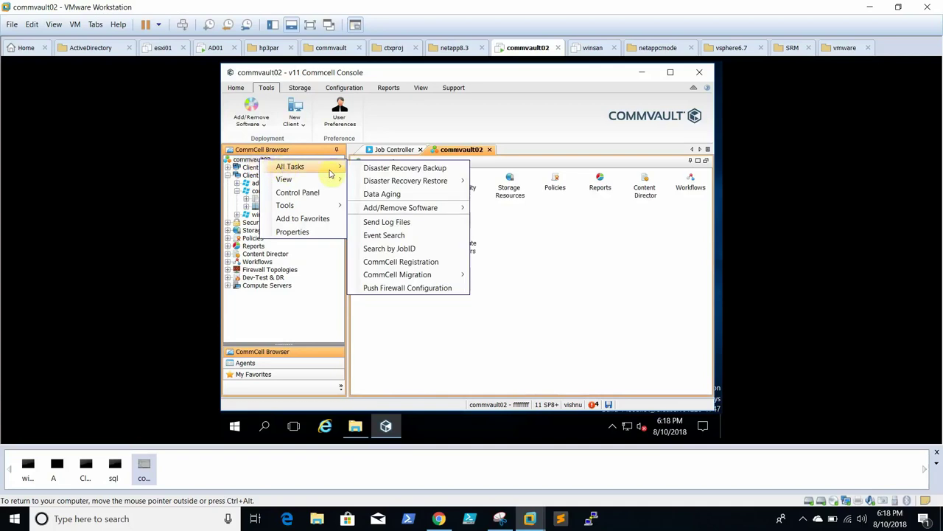
mouse_move(424, 214)
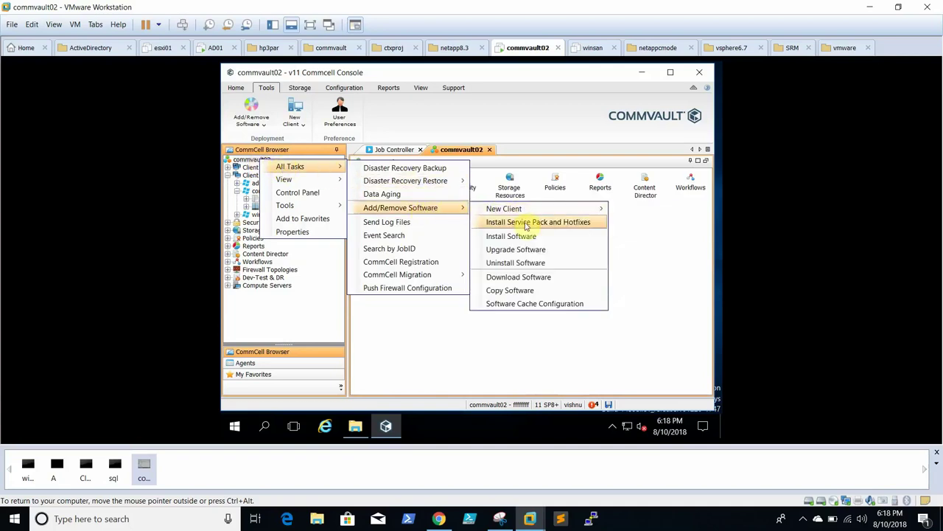
click(526, 224)
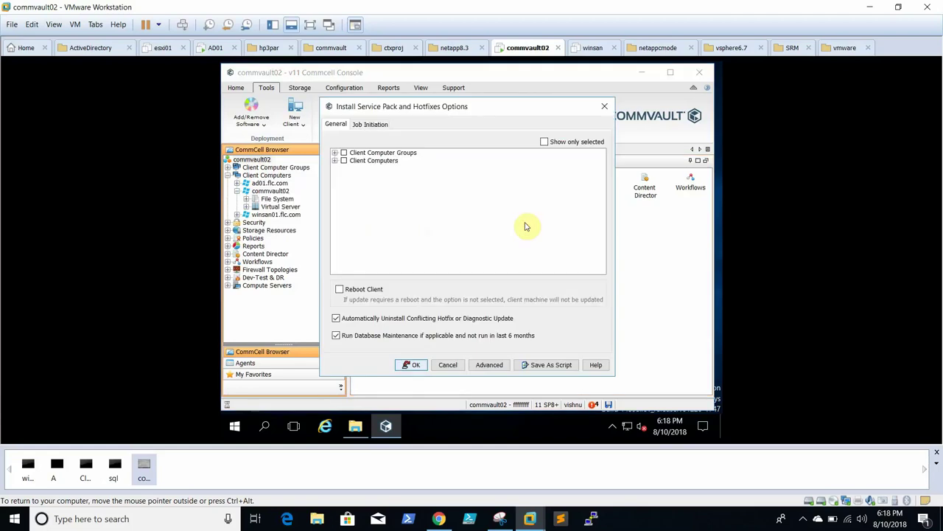
click(334, 161)
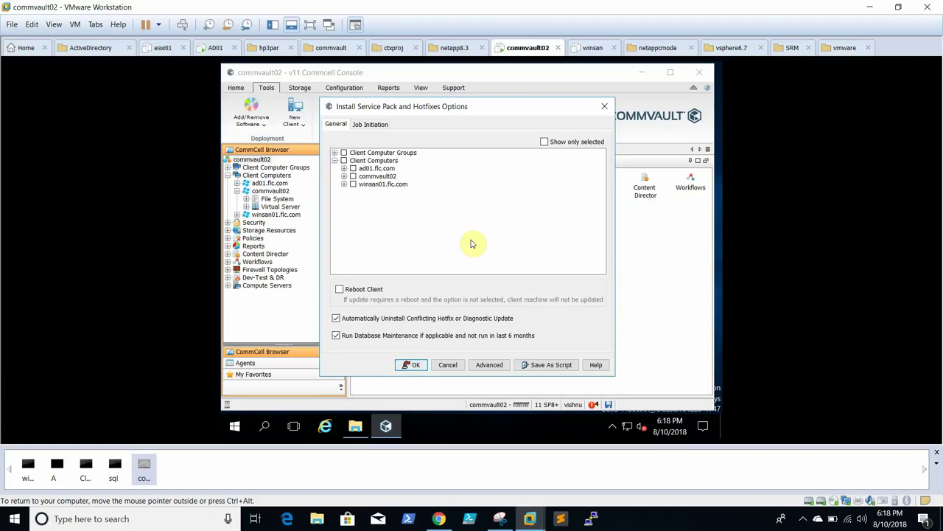
click(344, 161)
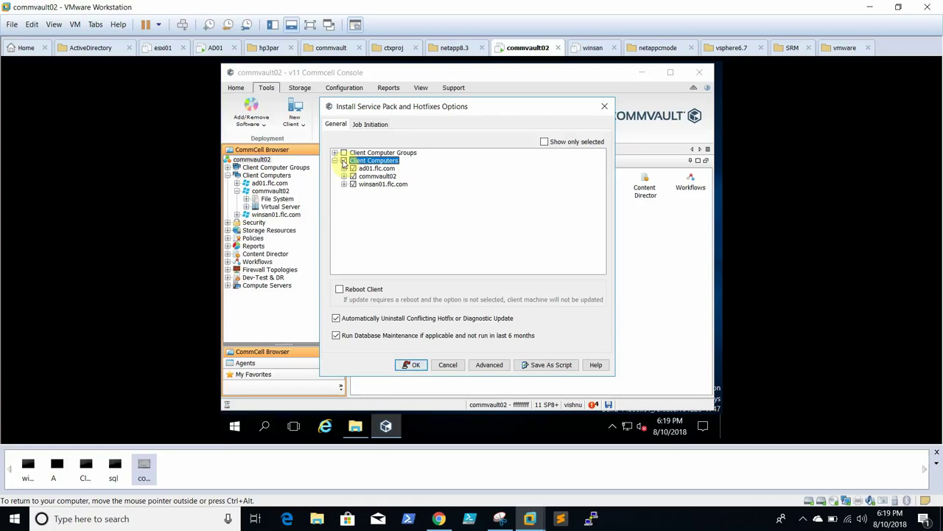
click(344, 160)
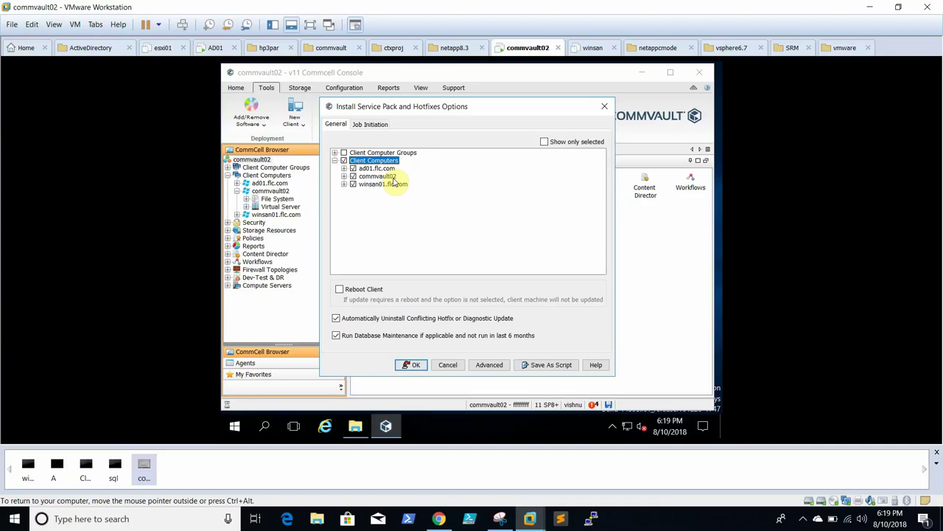
click(344, 160)
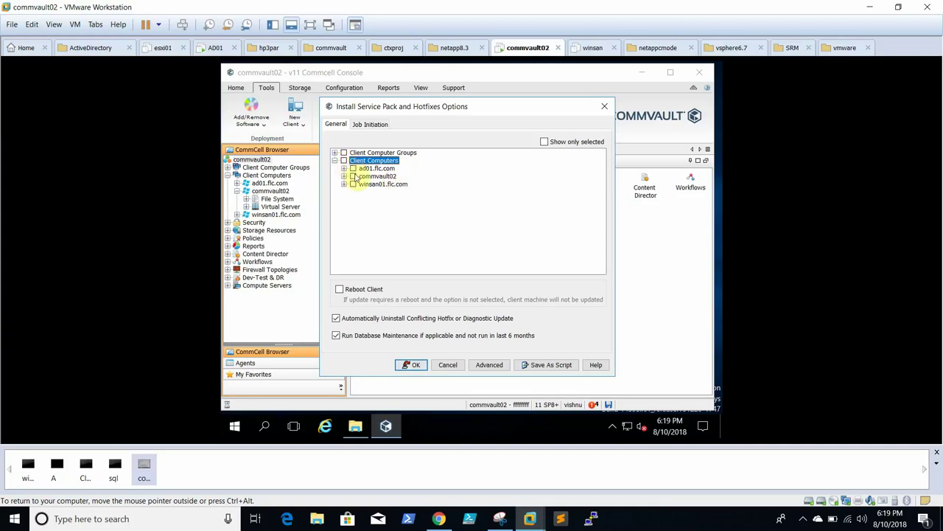
click(354, 177)
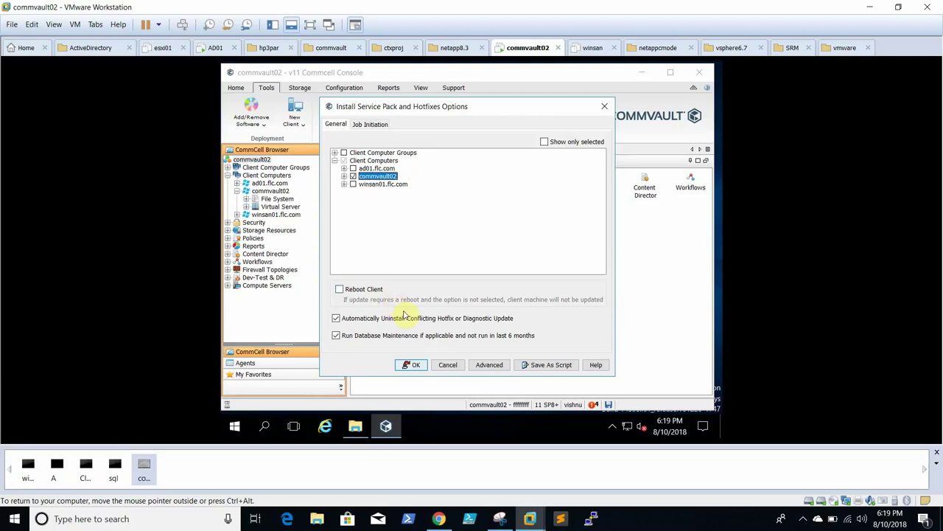
Enable Reboot Client, toggle Run Database Maintenance off and back on, and cancel the service pack installation.
click(339, 290)
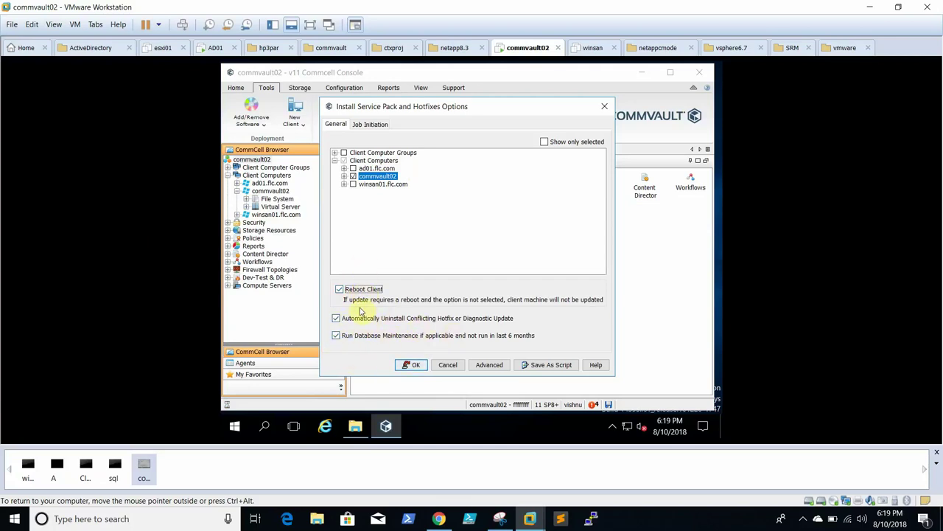
click(336, 336)
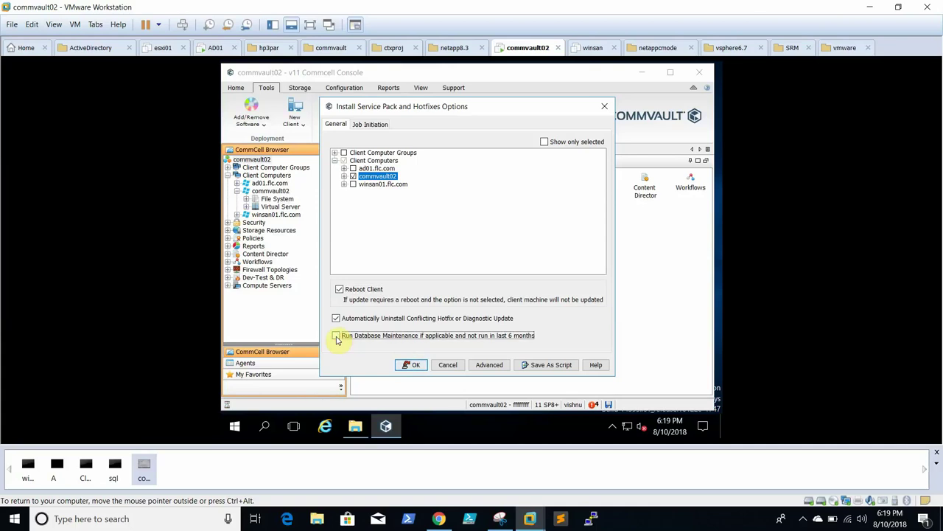
click(336, 337)
click(448, 365)
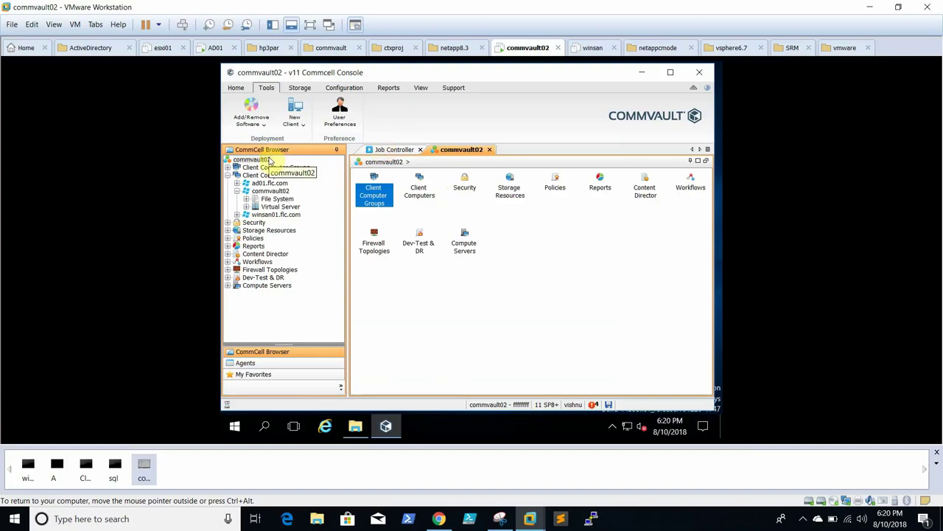
click(300, 90)
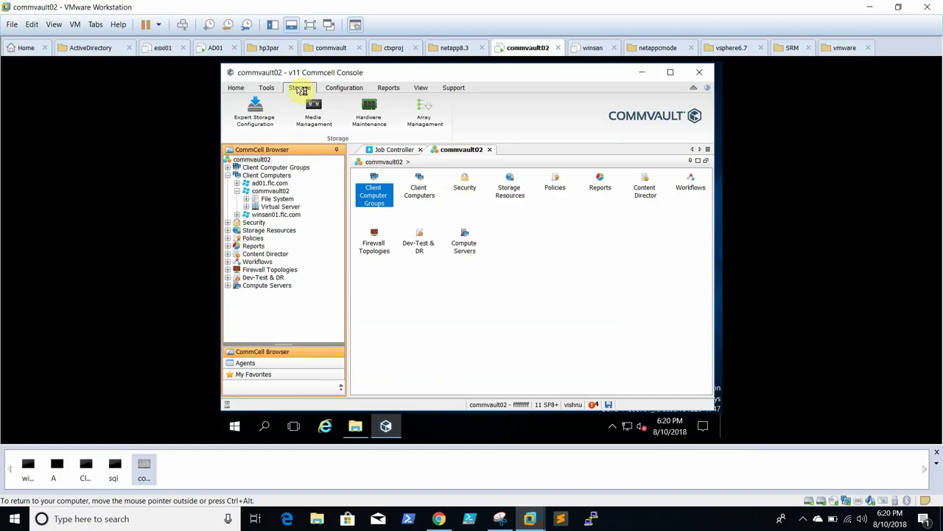
click(350, 88)
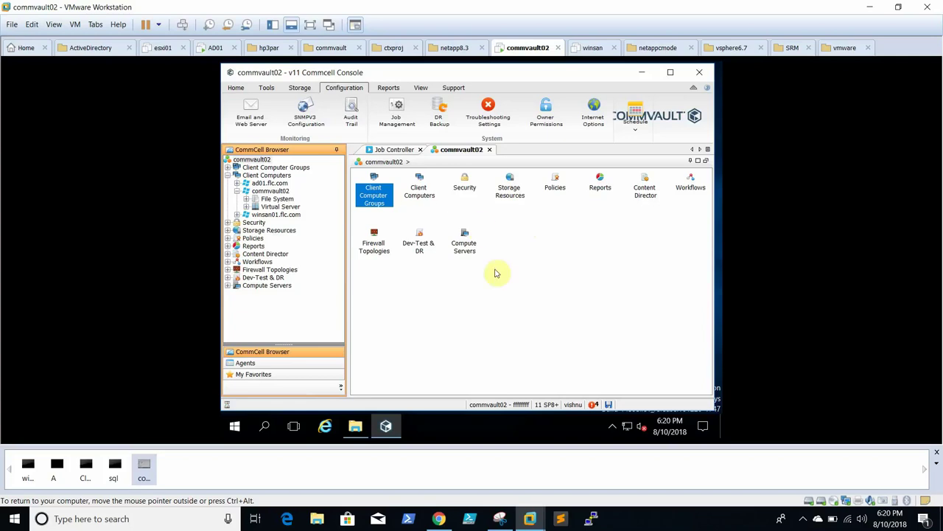
click(272, 89)
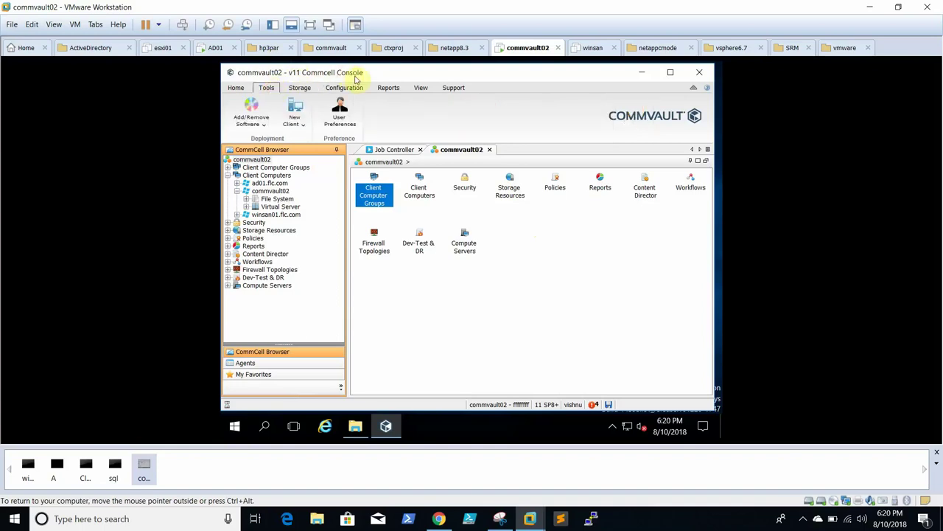
Review the scheduled jobs in the Scheduler's detailed list, including their recurrence patterns, and close the schedule view.
click(242, 88)
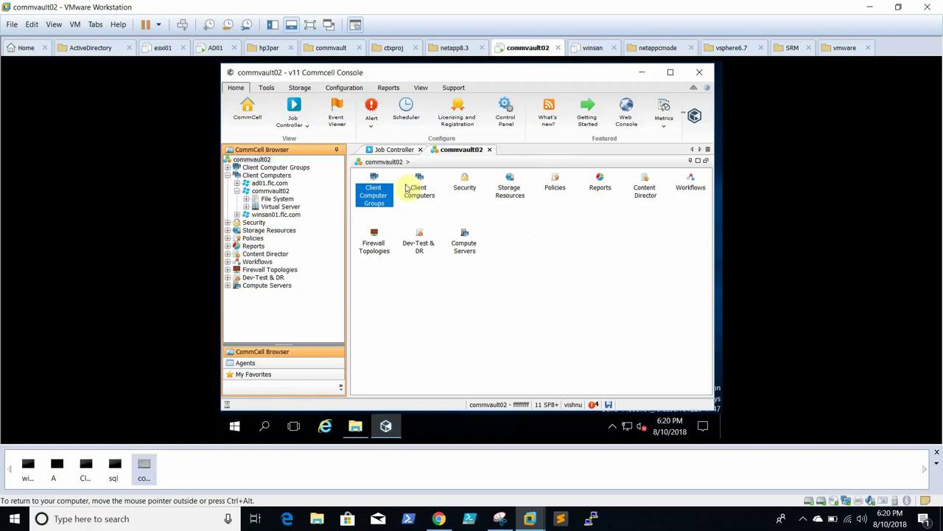
click(408, 117)
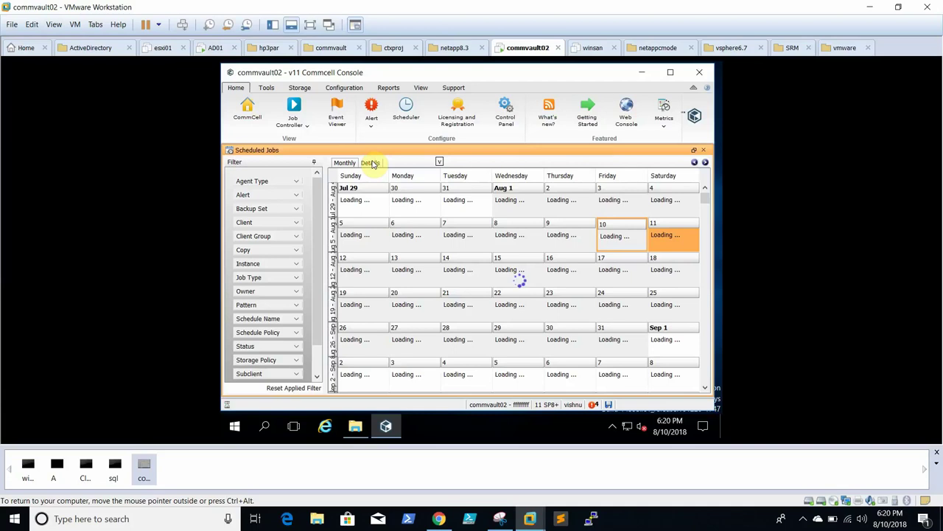
click(371, 163)
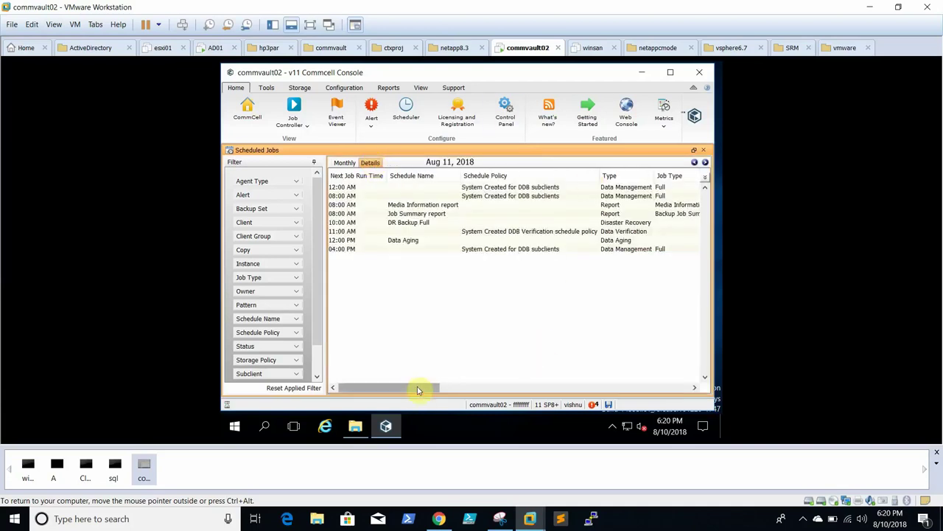
drag(418, 387, 601, 388)
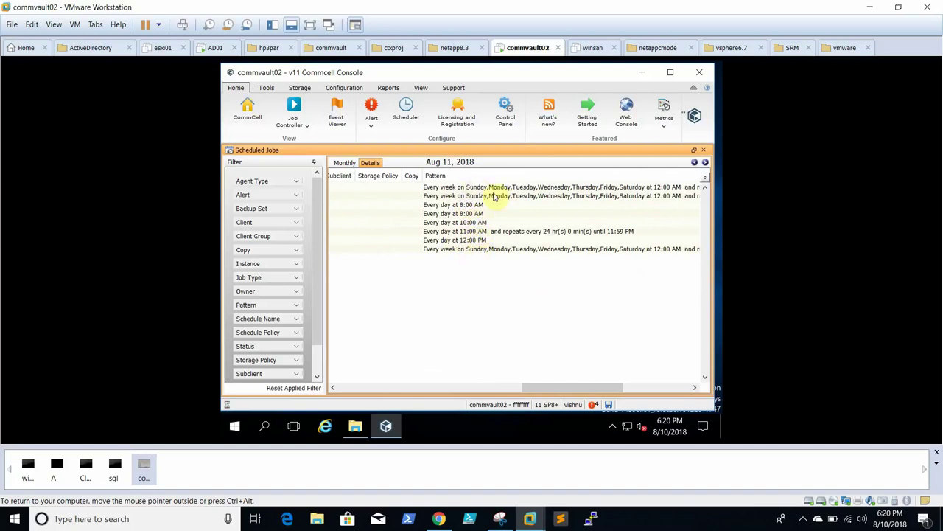
drag(563, 387, 355, 384)
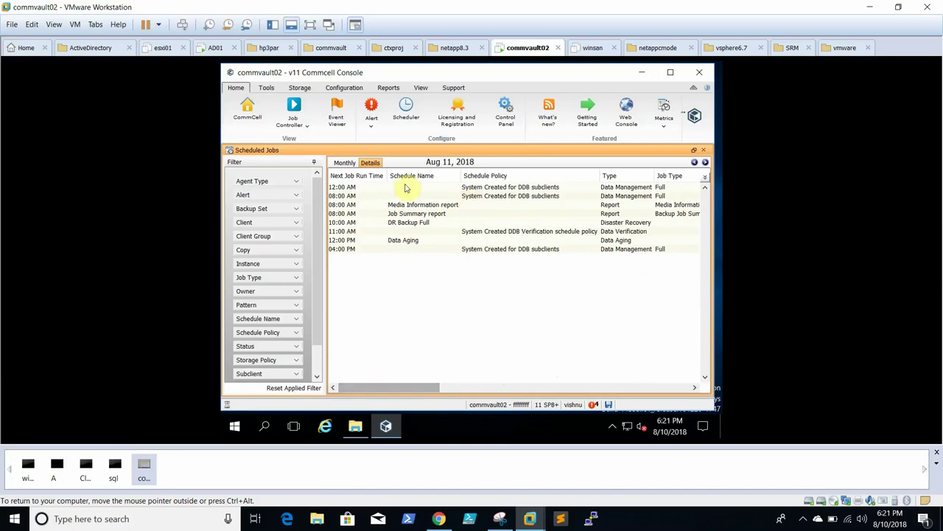
click(703, 152)
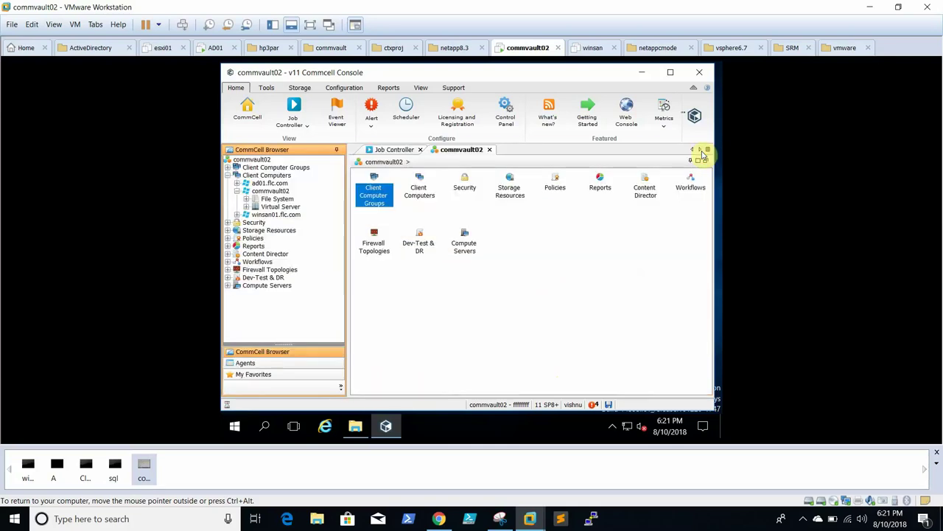
In the commvault02 CommCell's Activity Control properties, toggle Enable Scheduler off and back on, and close the properties without saving.
click(267, 161)
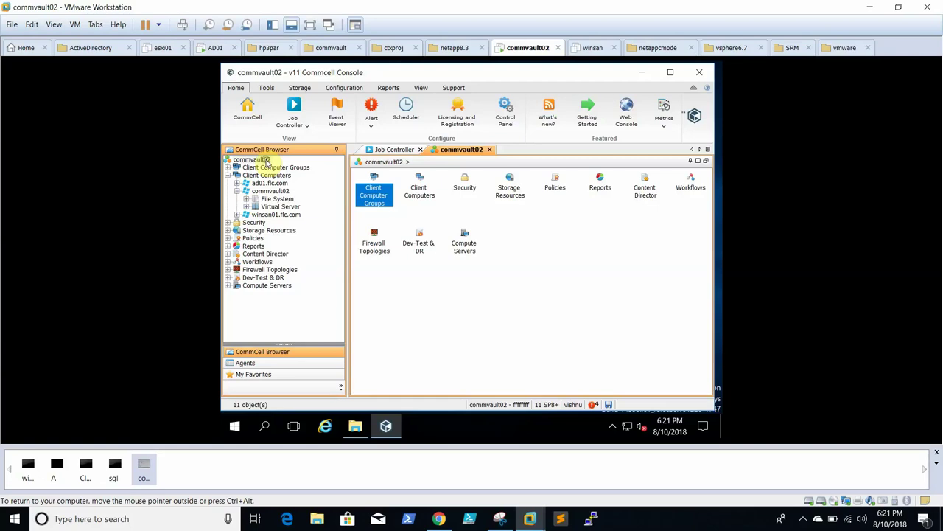
right_click(267, 162)
mouse_move(288, 168)
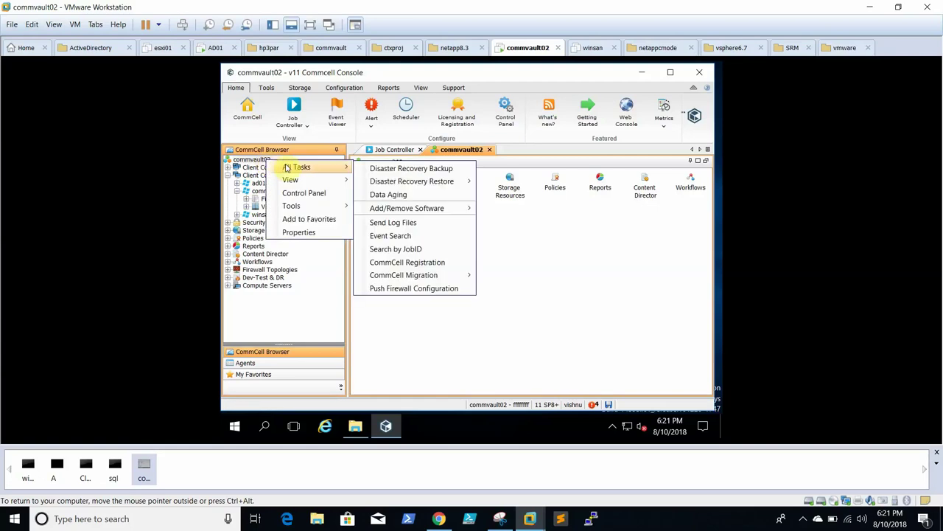
click(298, 233)
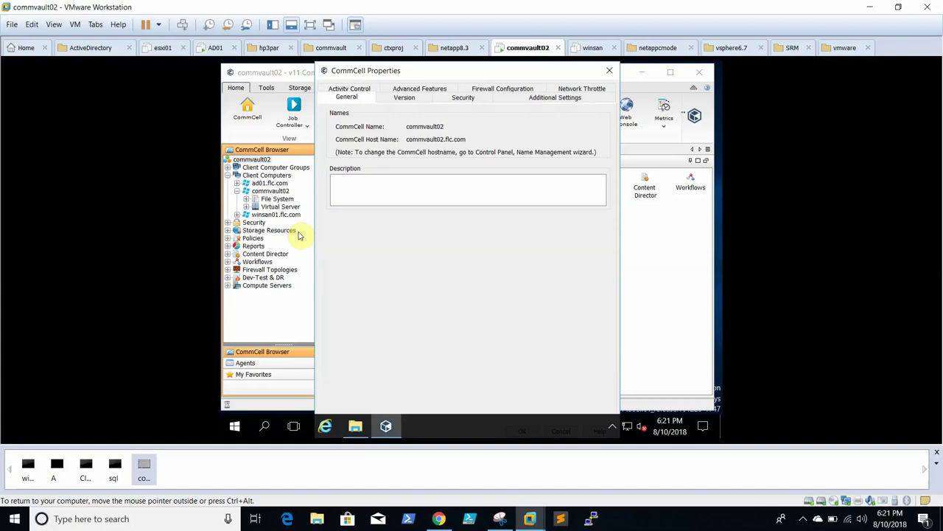
click(361, 91)
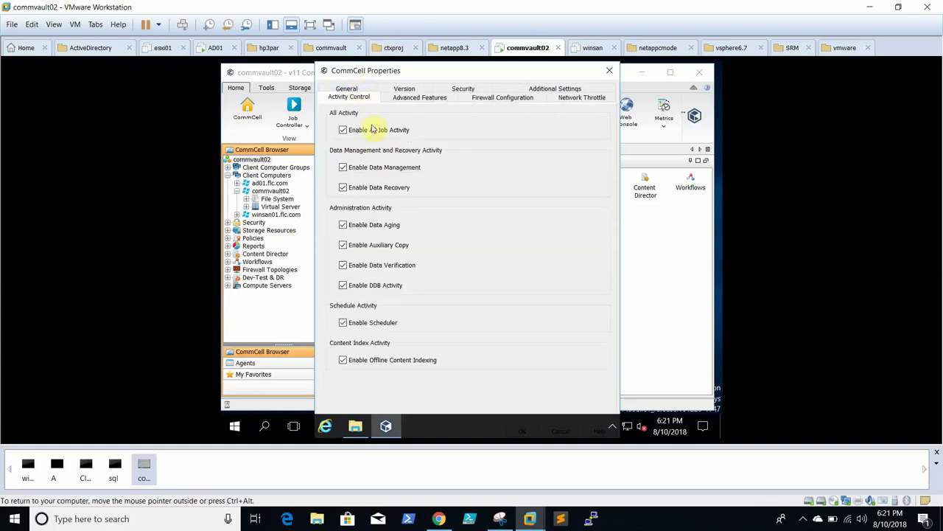
click(344, 324)
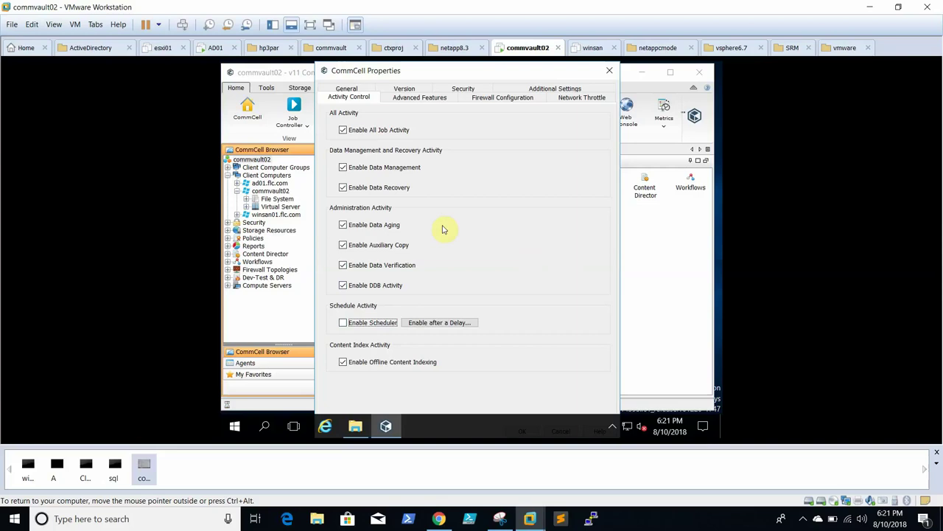
click(381, 322)
click(609, 73)
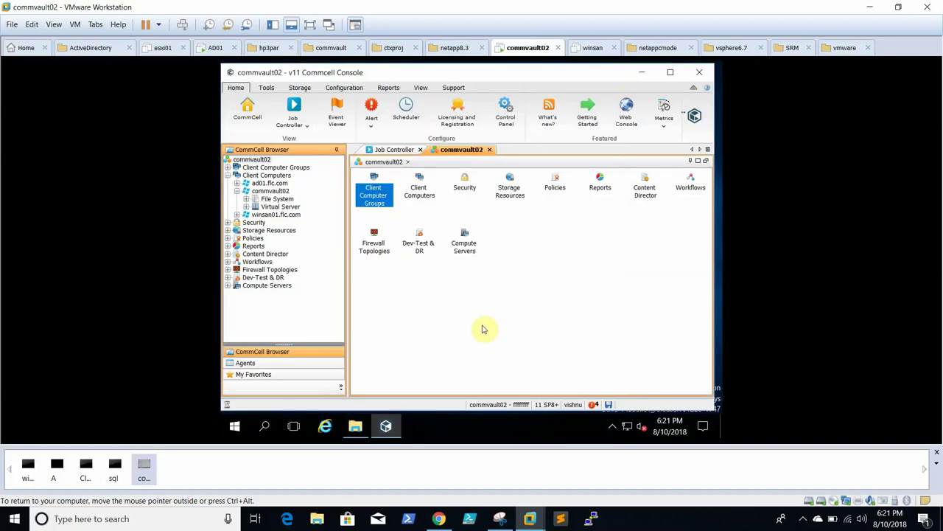
Open the Install Service Pack and Hotfixes options for the CommCell, select only the commvault02 client computer, and enable Reboot Client.
click(254, 160)
right_click(258, 161)
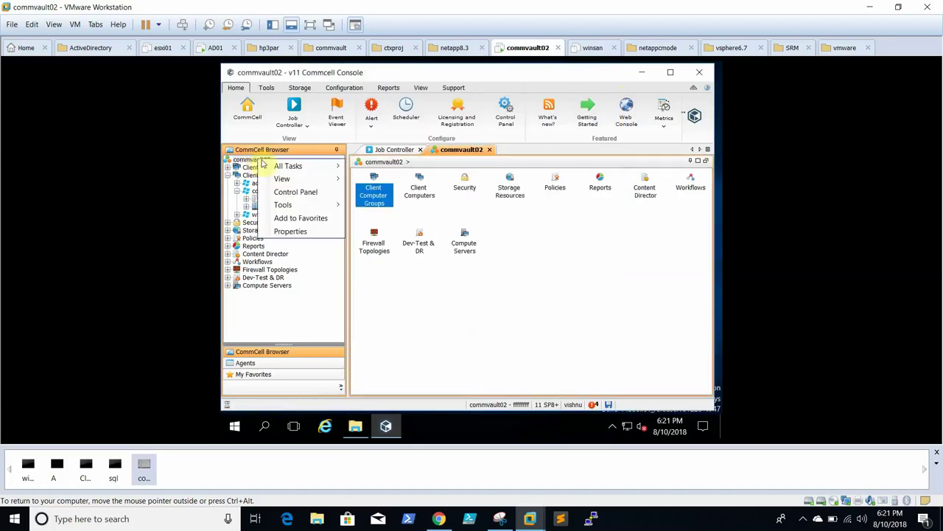
mouse_move(302, 166)
mouse_move(411, 210)
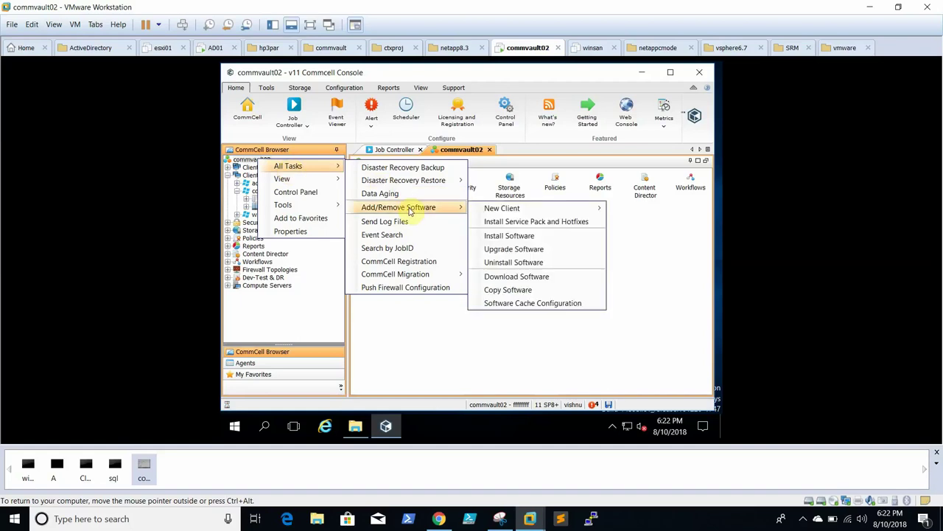
click(510, 222)
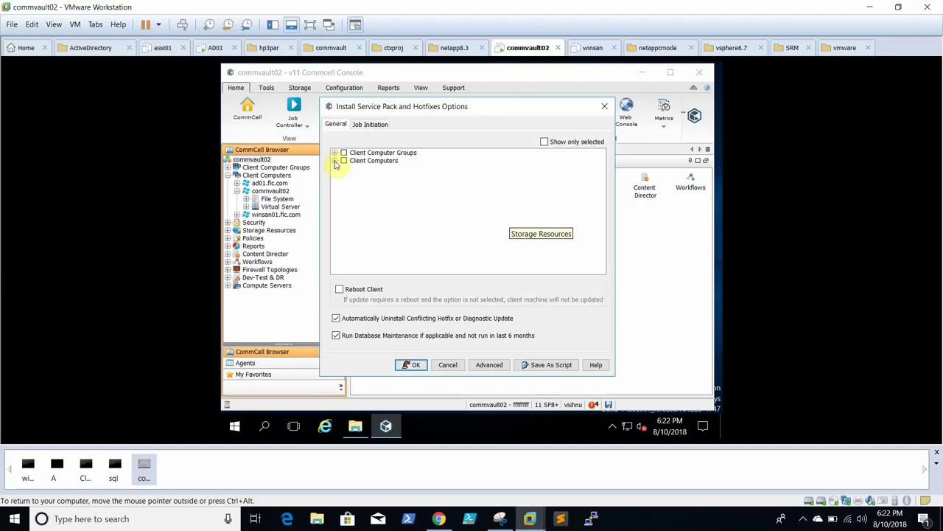
click(335, 161)
click(353, 176)
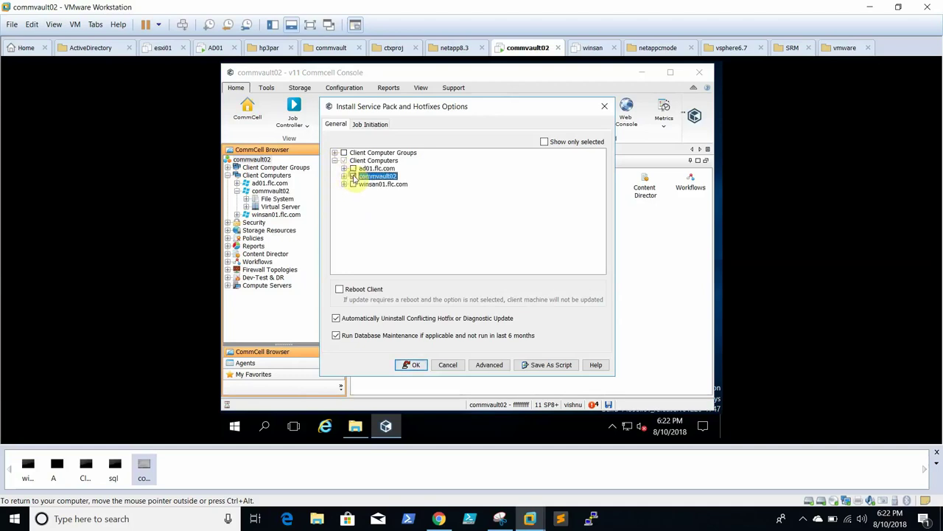
click(339, 289)
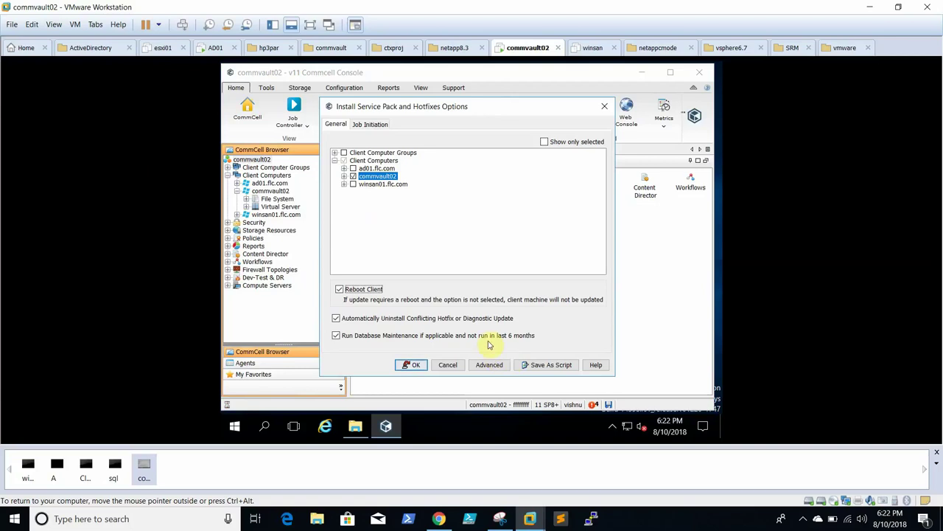
Start the service pack installation and confirm the client reboot with the text "change control for reboot confirmed".
click(415, 365)
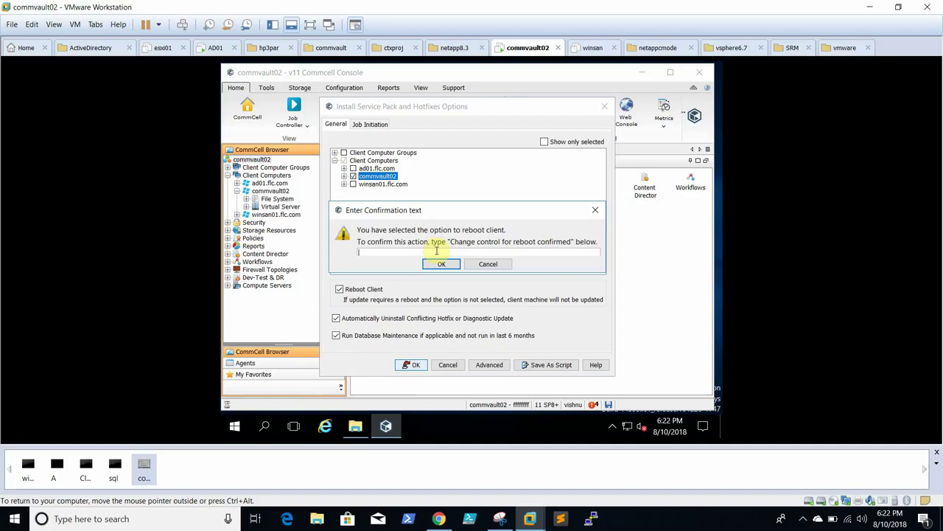
text(change con)
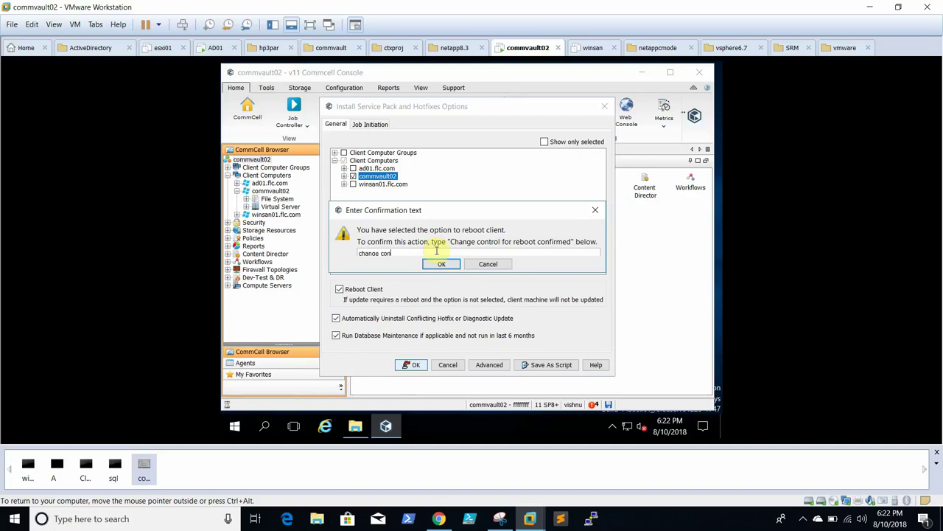
text(trol for reboot confirmed)
click(439, 264)
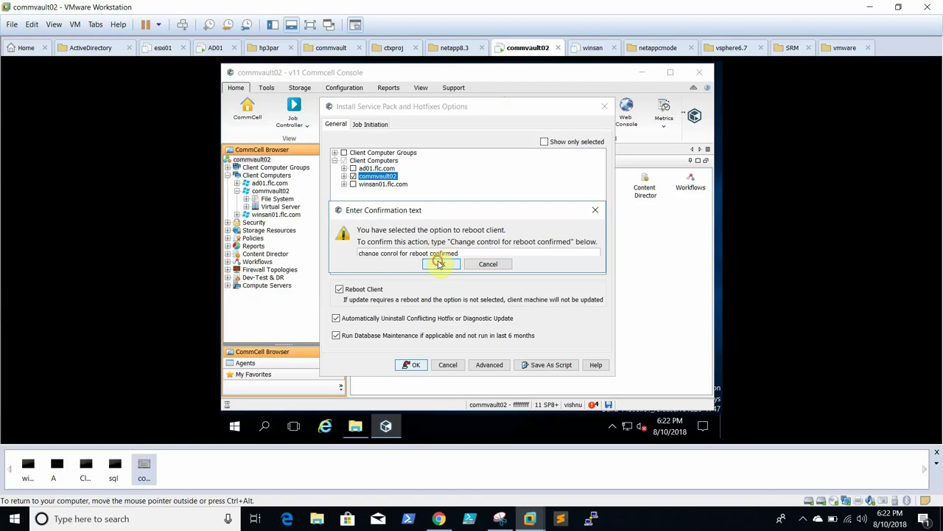
click(466, 254)
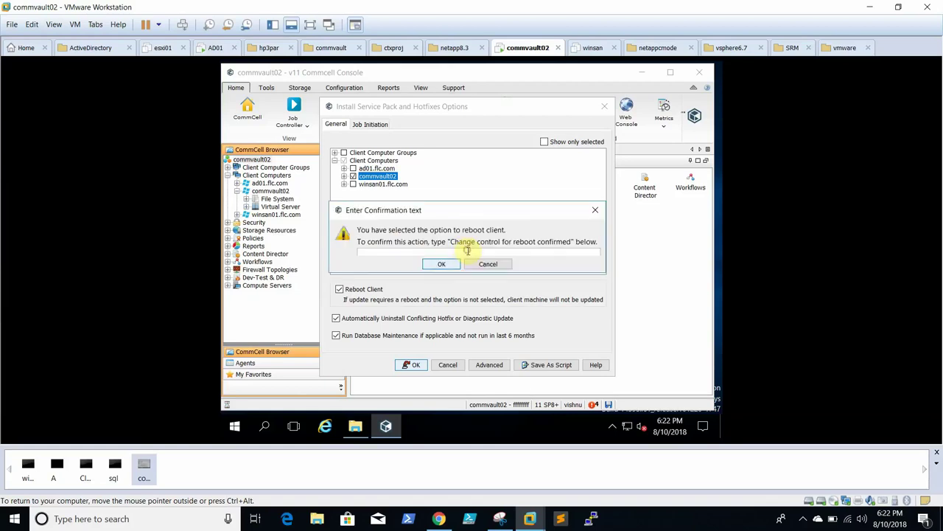
text(change control)
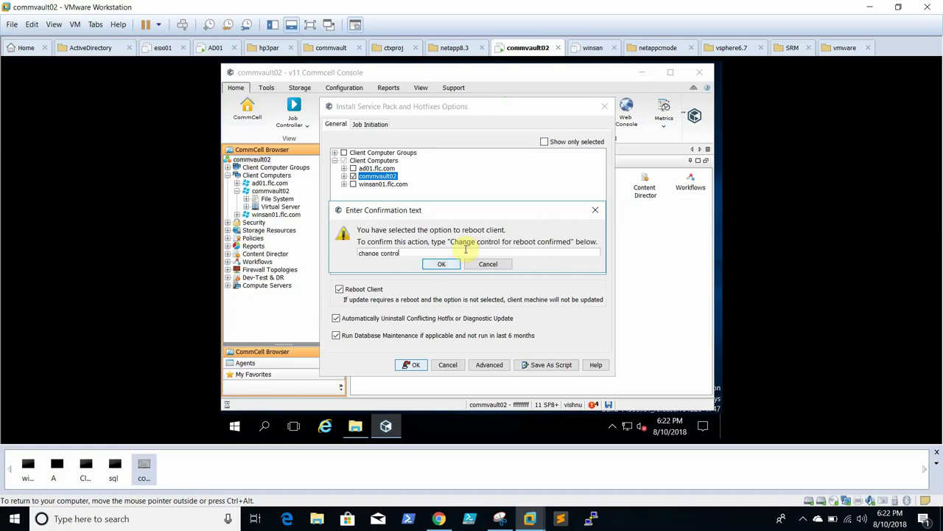
text( for reboot confirmed)
click(442, 264)
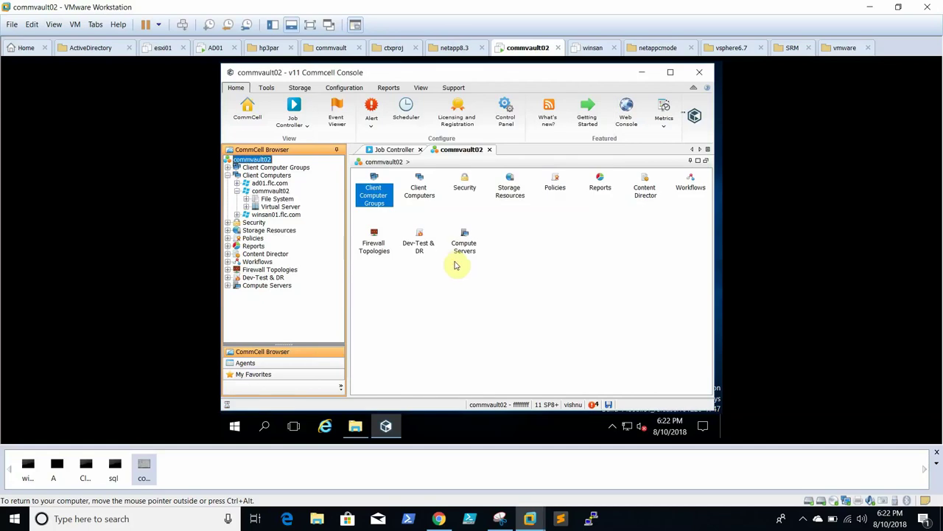
Check the Install Updates job in the Job Controller and acknowledge the note about updating the CommServe.
drag(457, 149, 394, 151)
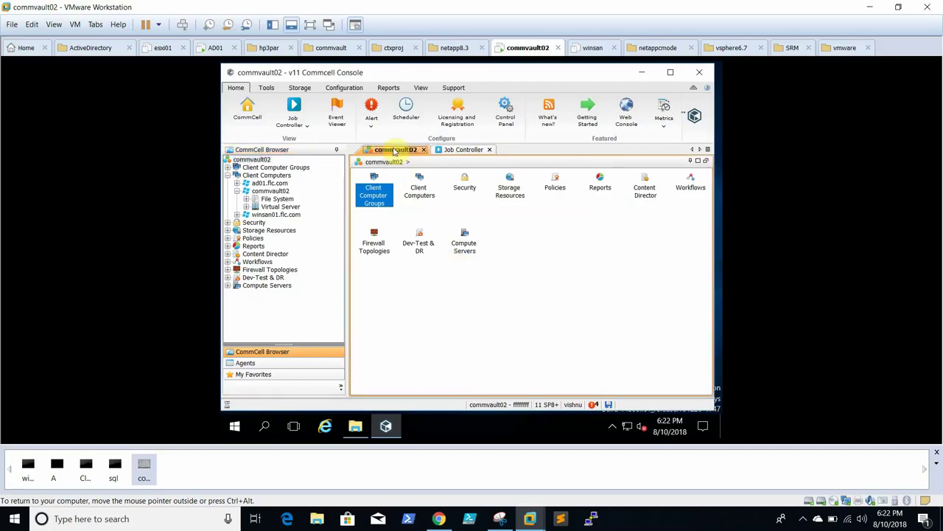
click(454, 150)
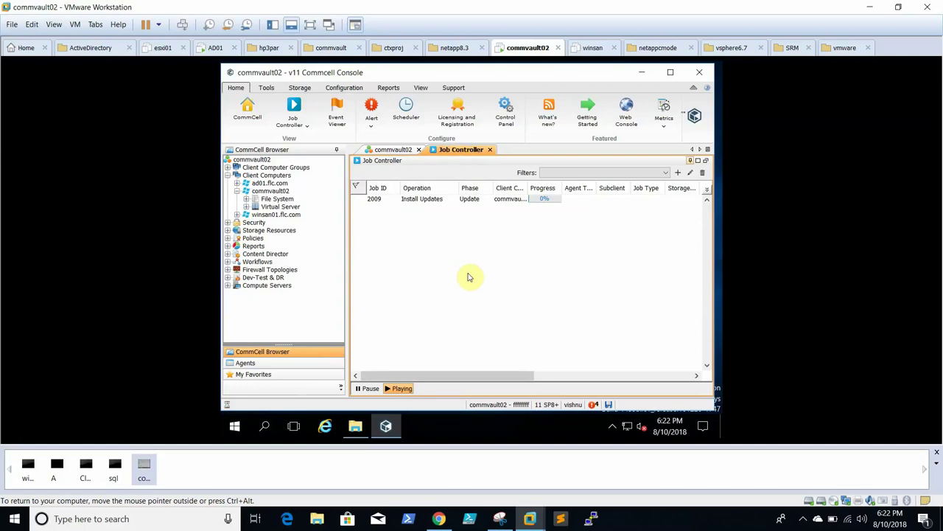
click(424, 201)
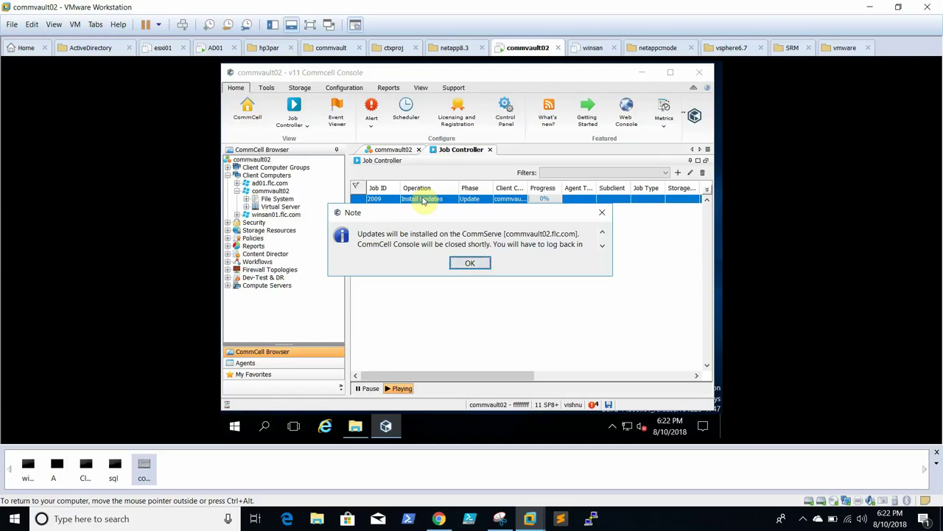
click(457, 265)
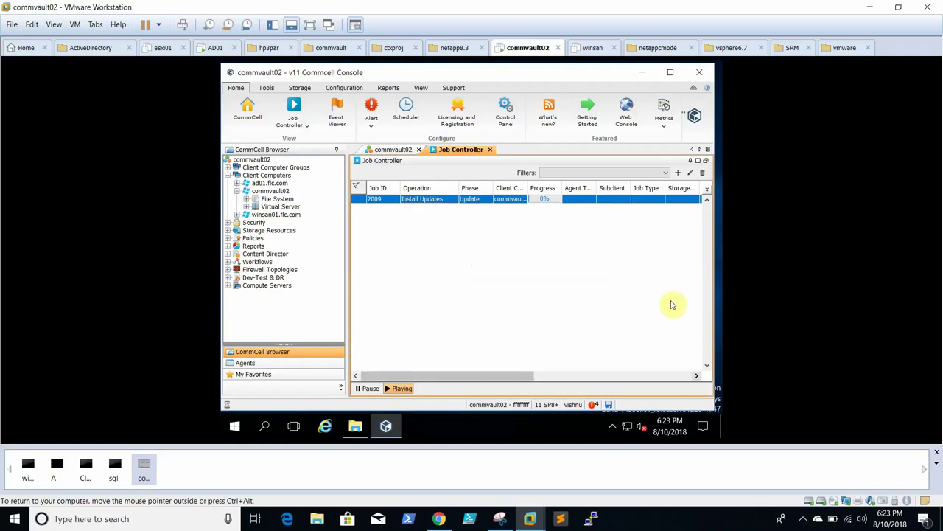
Minimize the CommCell Console, bring it back, and check the status of the Install Updates job for commvault02.
click(642, 71)
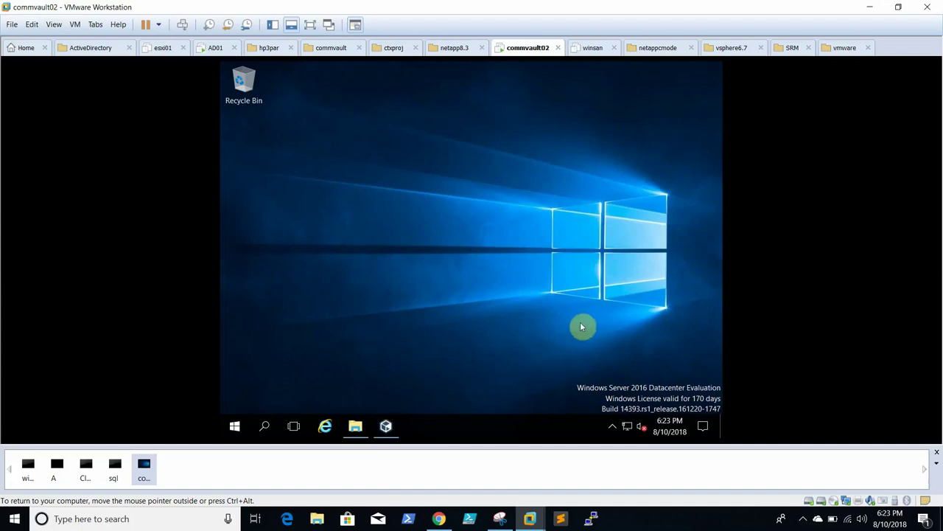
click(387, 426)
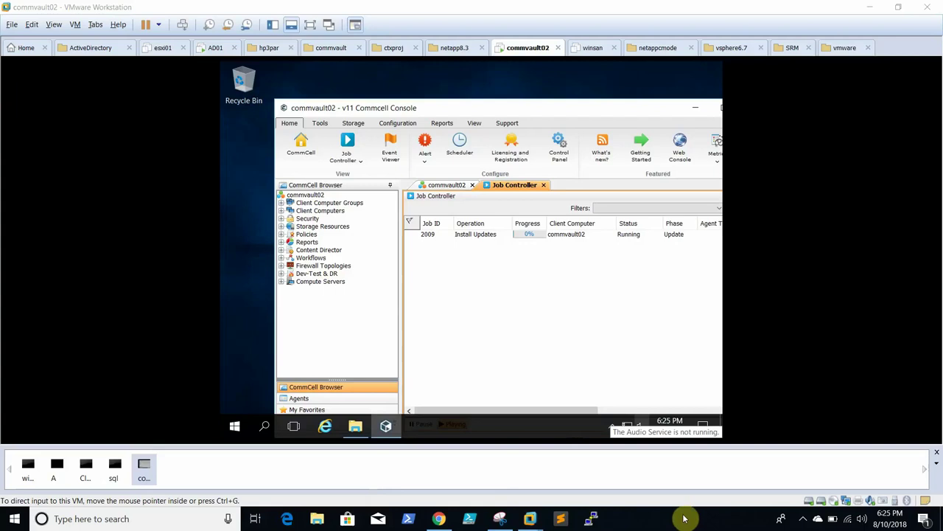
click(803, 524)
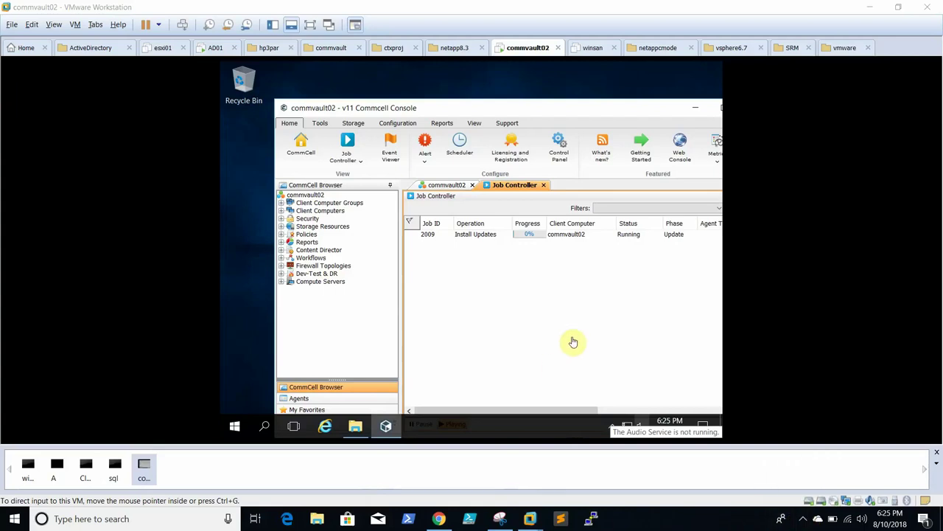
click(483, 235)
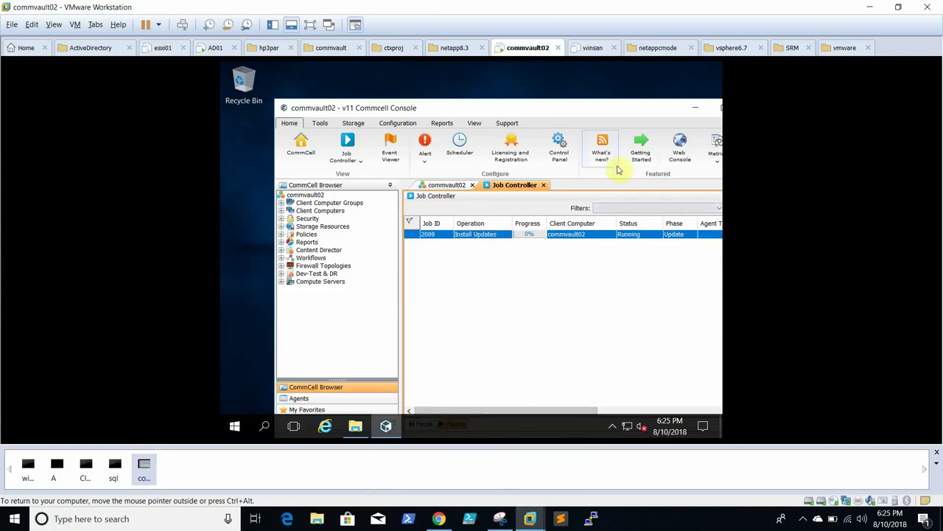
Switch to Chrome and highlight the Important note and the installation sequence on the Plan the Service Pack Installation page.
click(442, 516)
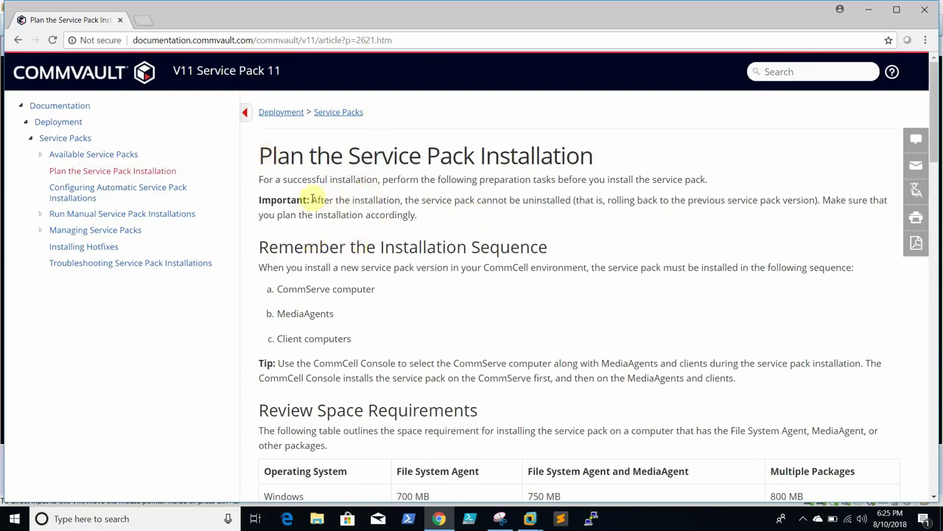
drag(312, 199, 431, 217)
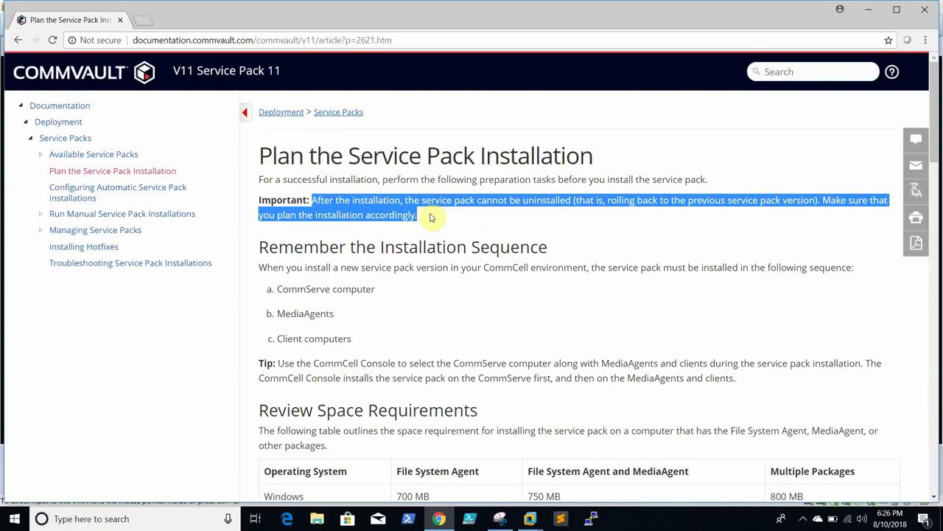
click(319, 269)
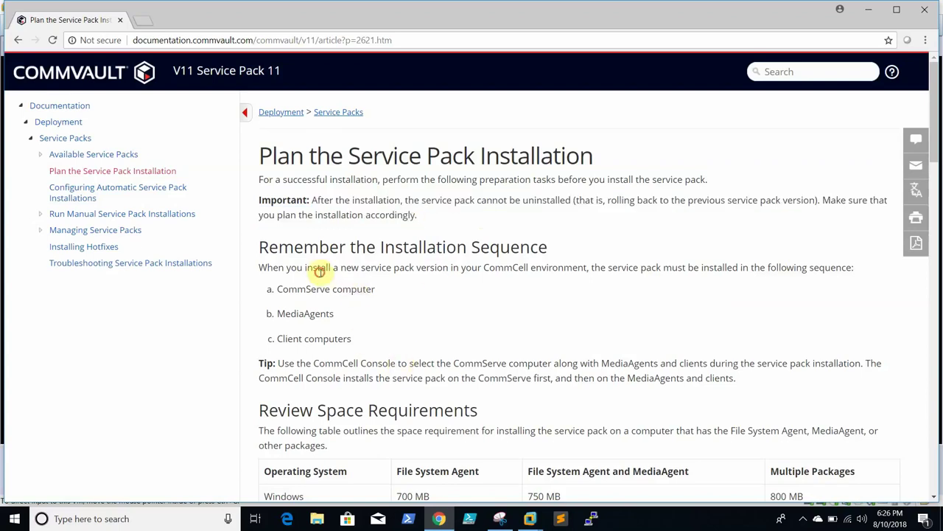
drag(258, 245, 438, 333)
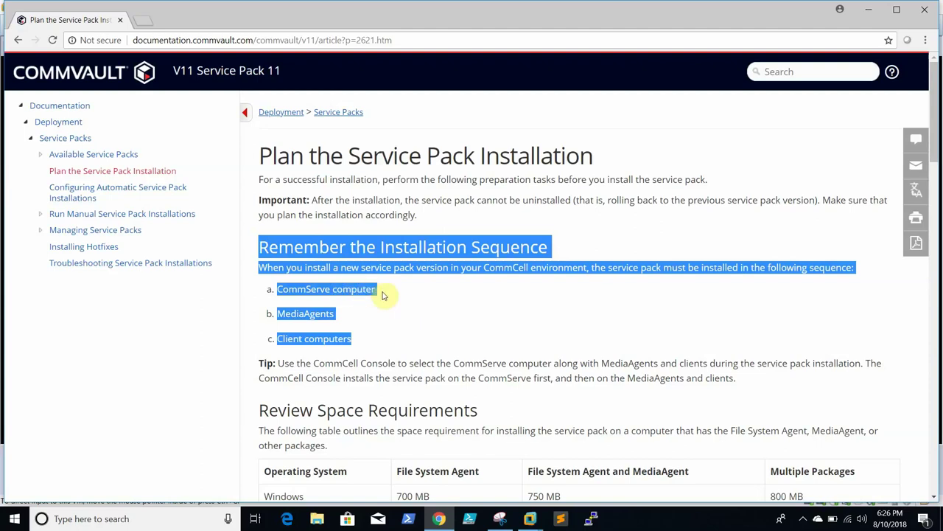
Review the space requirements and the considerations for the CommServe, standalone CommCell Console, MediaAgent and client computers.
click(455, 316)
scroll(455, 316, down, 3)
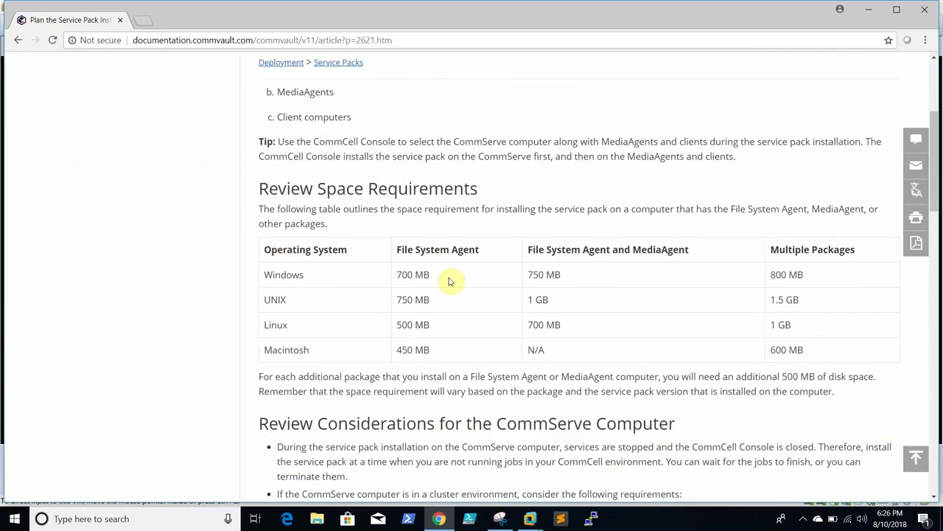
scroll(484, 285, down, 2)
scroll(496, 283, down, 2)
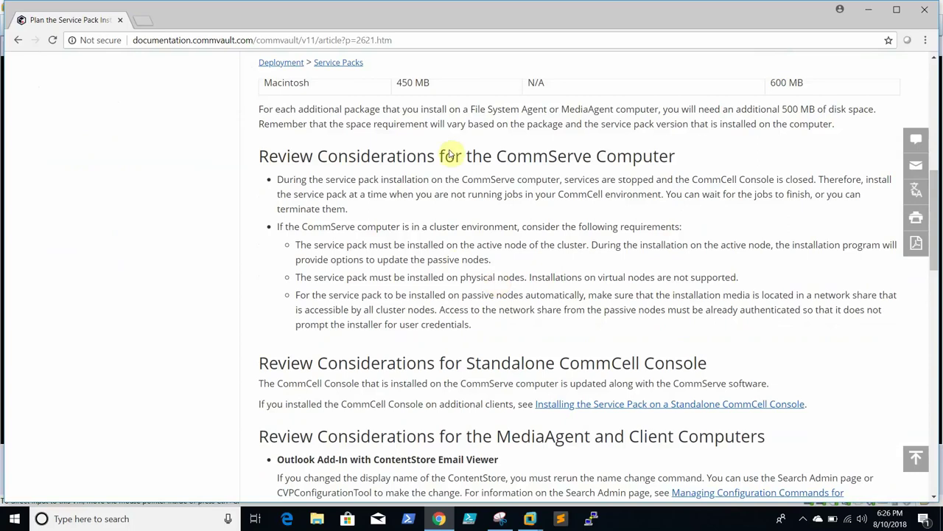
scroll(433, 249, down, 3)
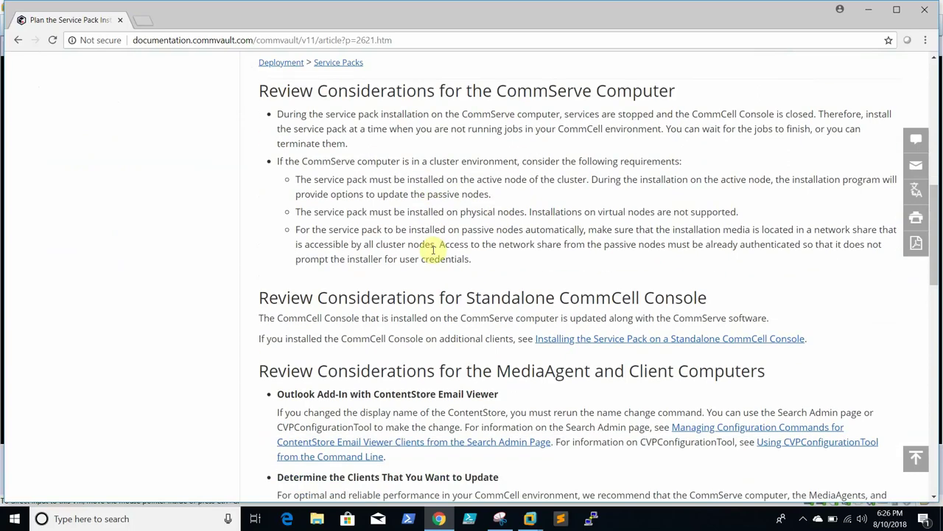
scroll(434, 250, down, 2)
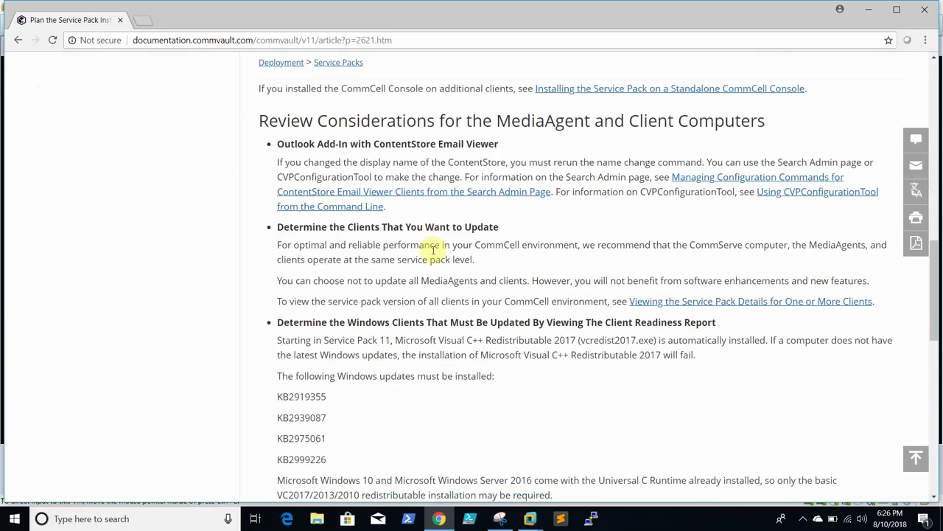
scroll(433, 249, down, 1)
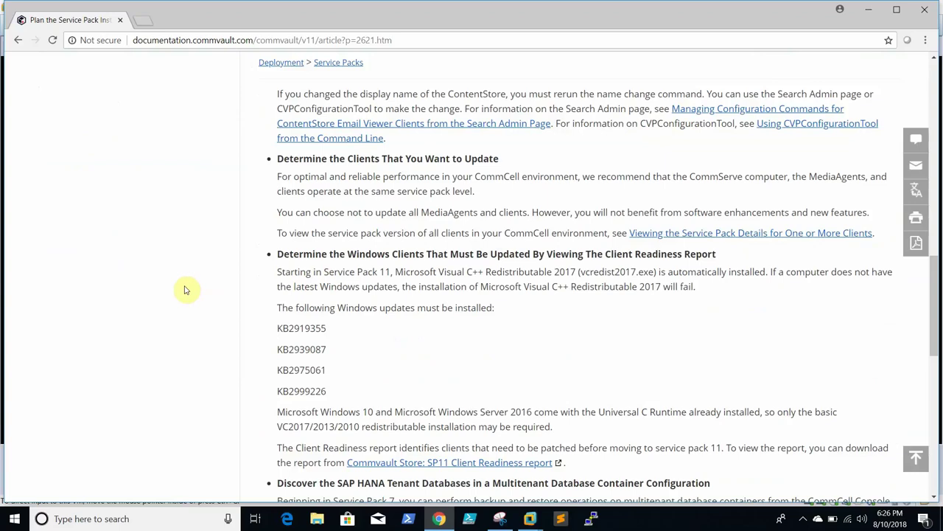
Highlight the required Windows updates KB2919355 to KB2999226, skim the sections that follow, and clear the highlight.
drag(279, 328, 354, 388)
scroll(433, 365, down, 3)
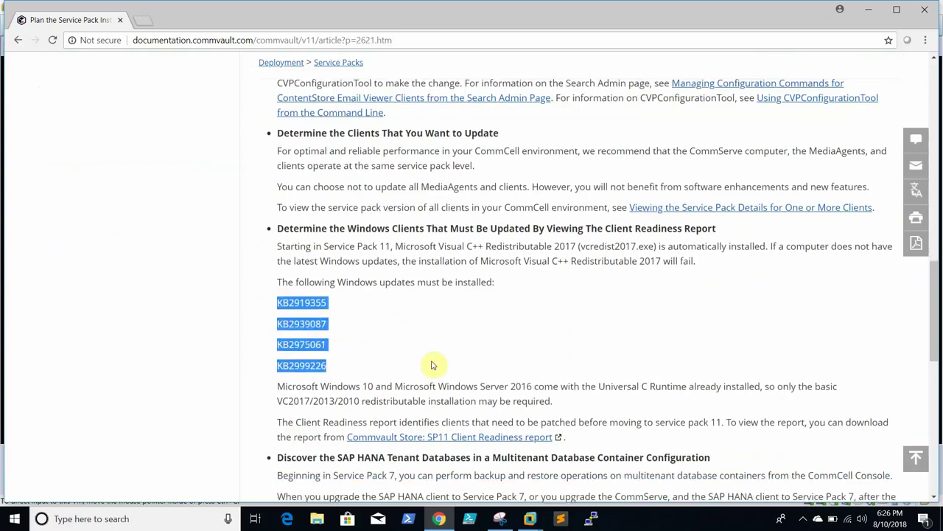
scroll(434, 365, down, 3)
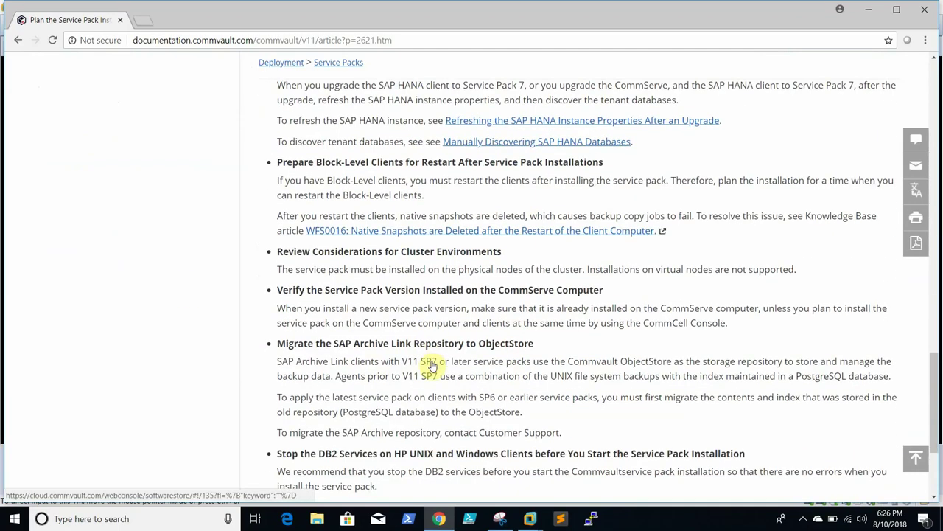
scroll(432, 360, up, 5)
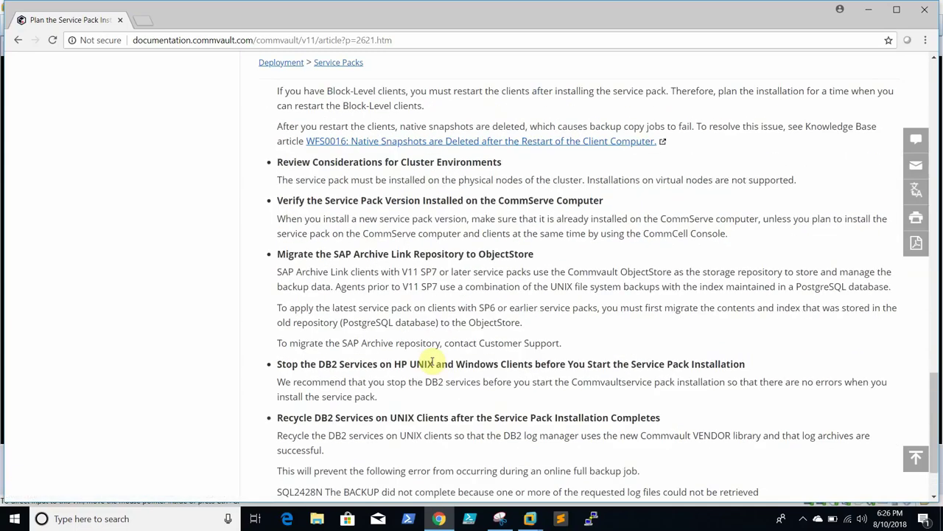
scroll(515, 179, down, 1)
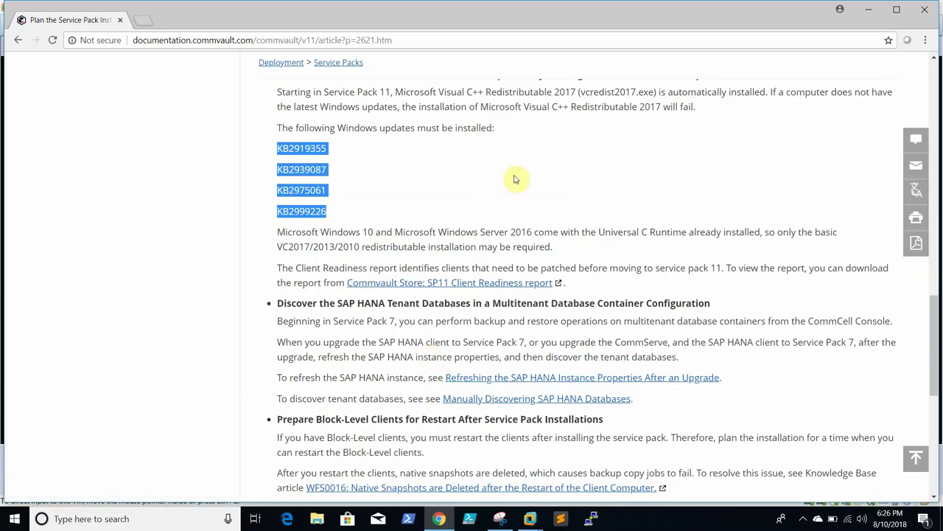
click(524, 179)
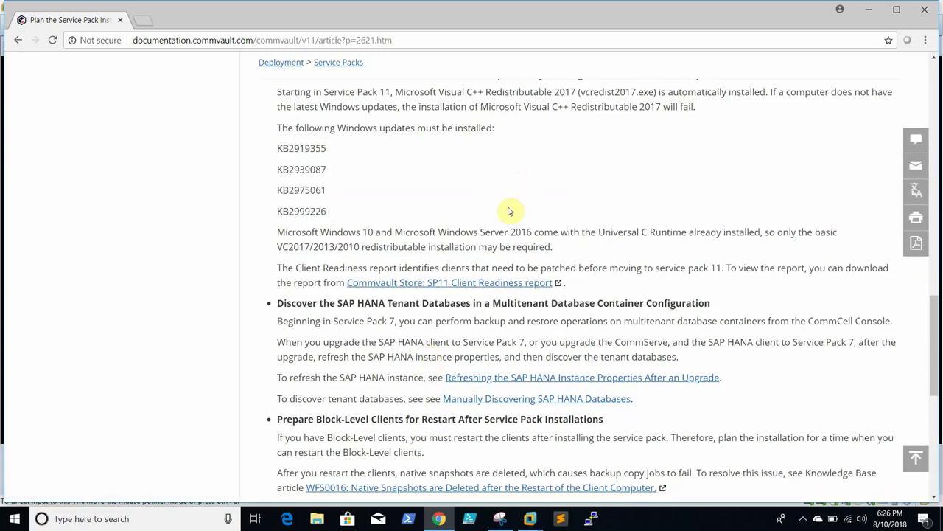
Skim the SAP HANA, block-level client, cluster and SAP Archive Link considerations, and return to the beginning of the planning page.
scroll(507, 212, down, 2)
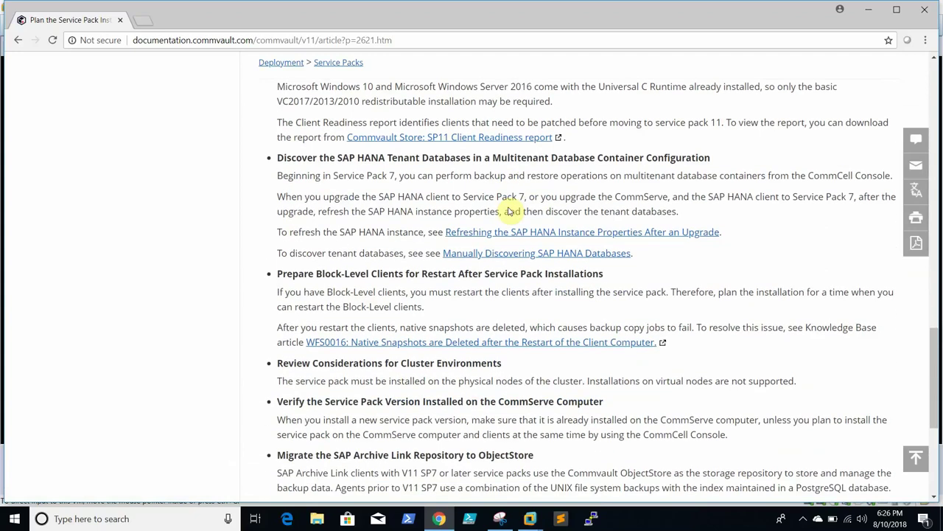
scroll(511, 211, down, 1)
scroll(507, 212, down, 1)
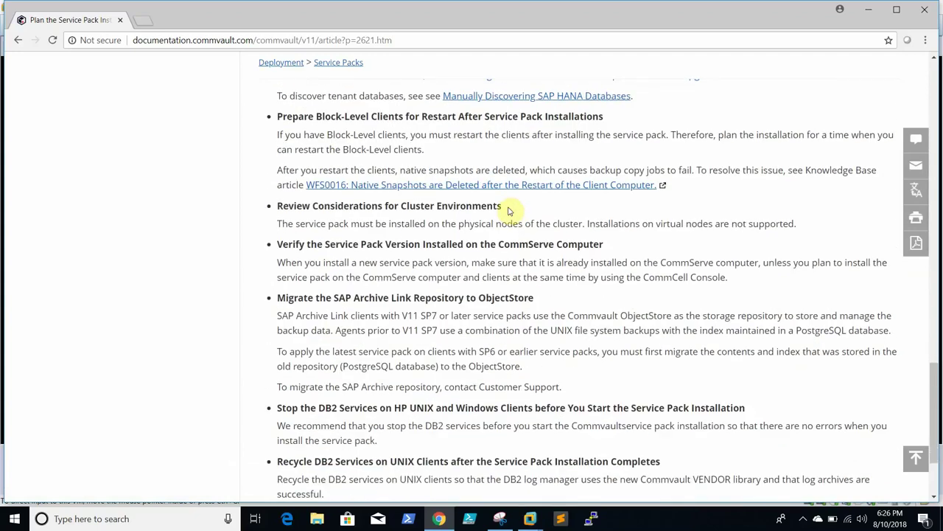
scroll(509, 211, up, 3)
scroll(508, 211, up, 3)
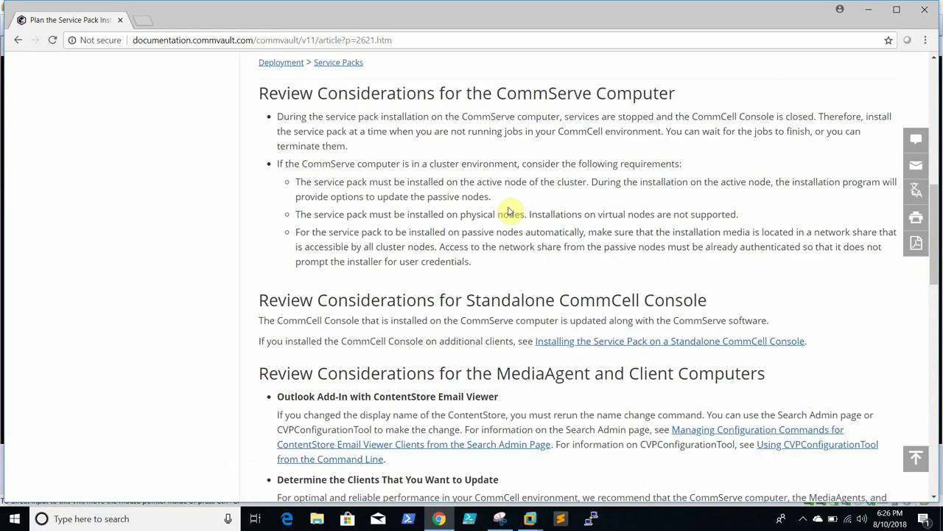
scroll(508, 211, up, 5)
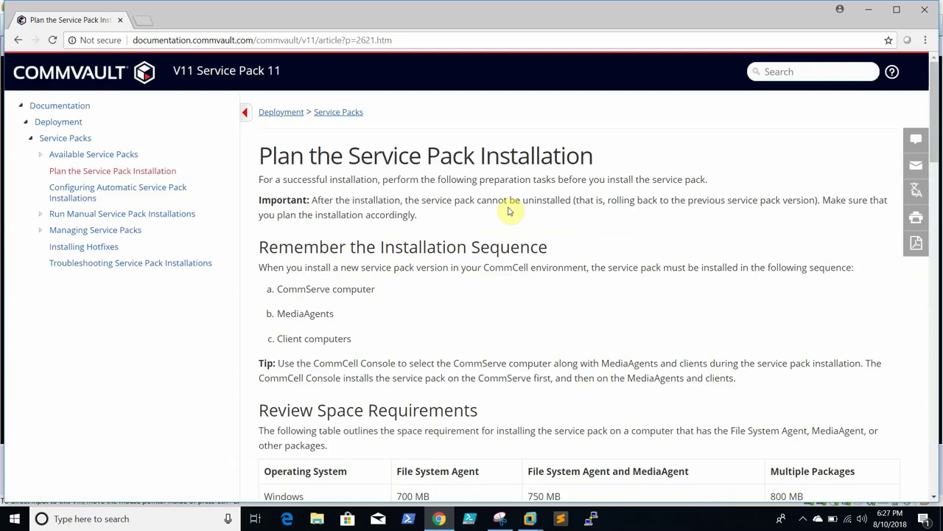
click(800, 525)
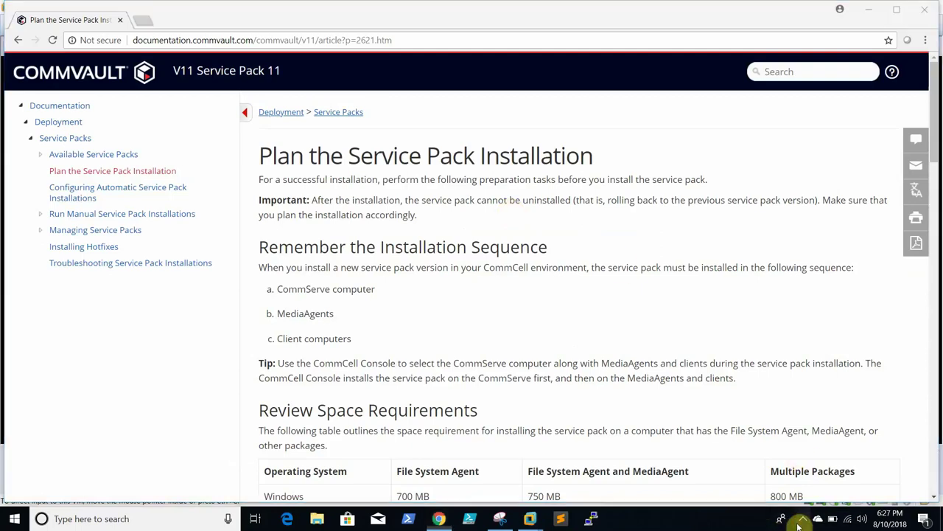
click(801, 521)
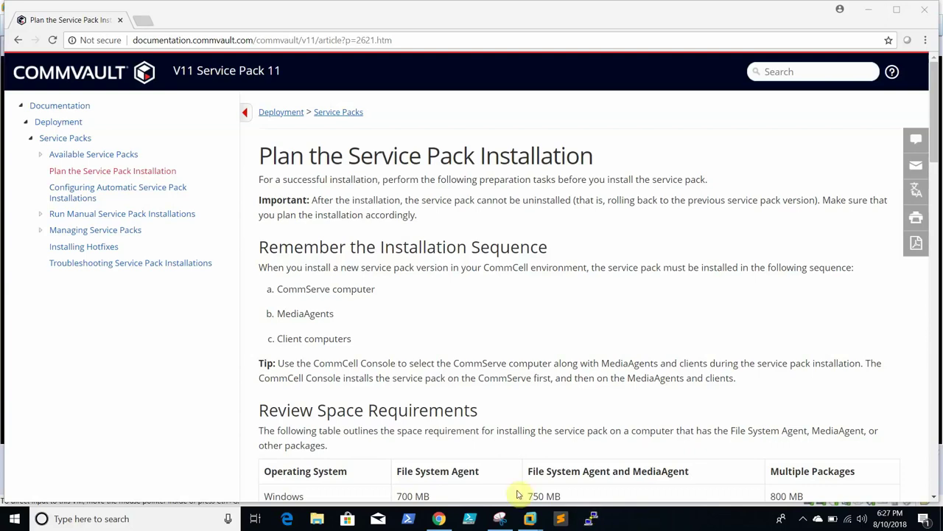
Switch to the commvault02 VM in VMware Workstation, decline reconnecting to the CommServe, and move the Commvault Updates progress window into full view.
mouse_move(530, 520)
click(580, 480)
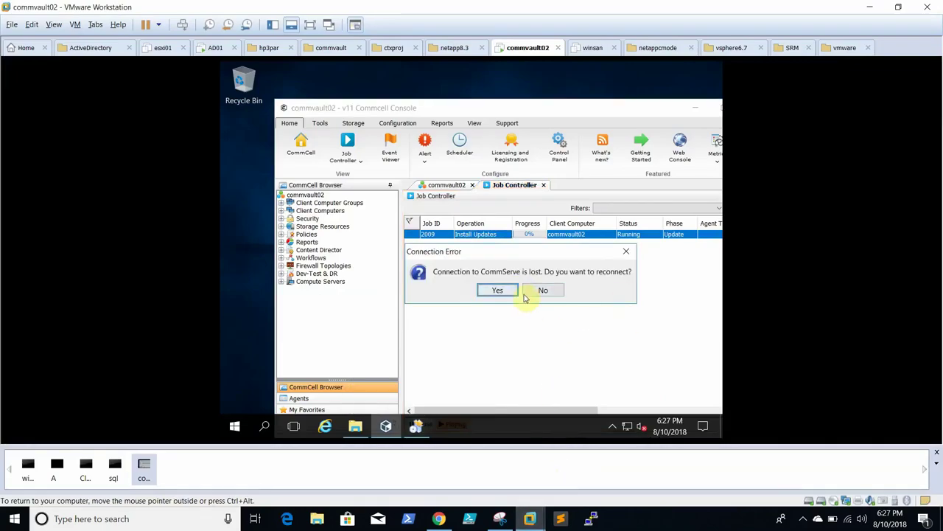
click(538, 290)
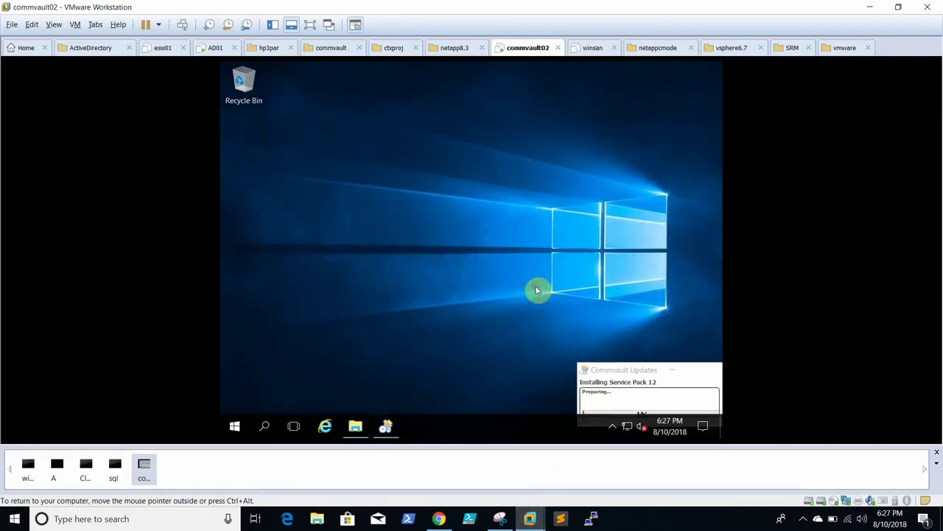
drag(623, 369, 523, 164)
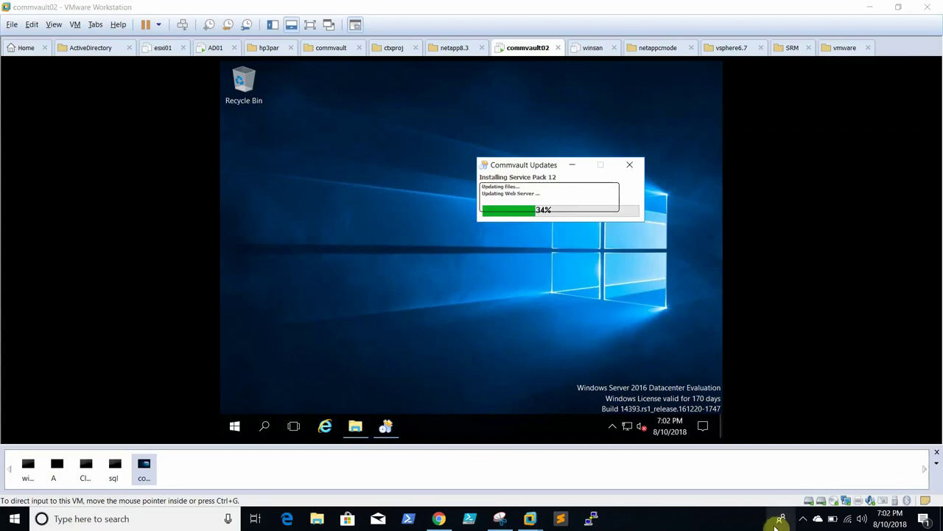
click(804, 519)
click(708, 526)
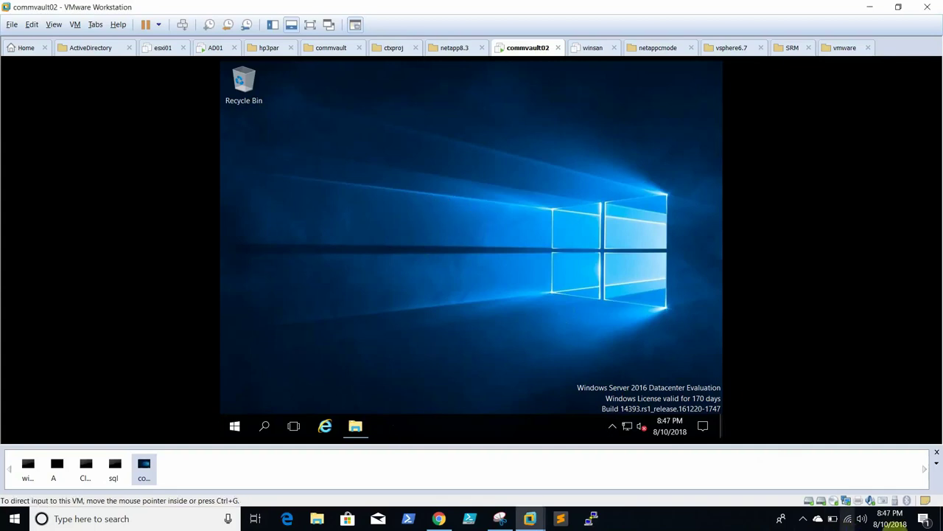
click(800, 520)
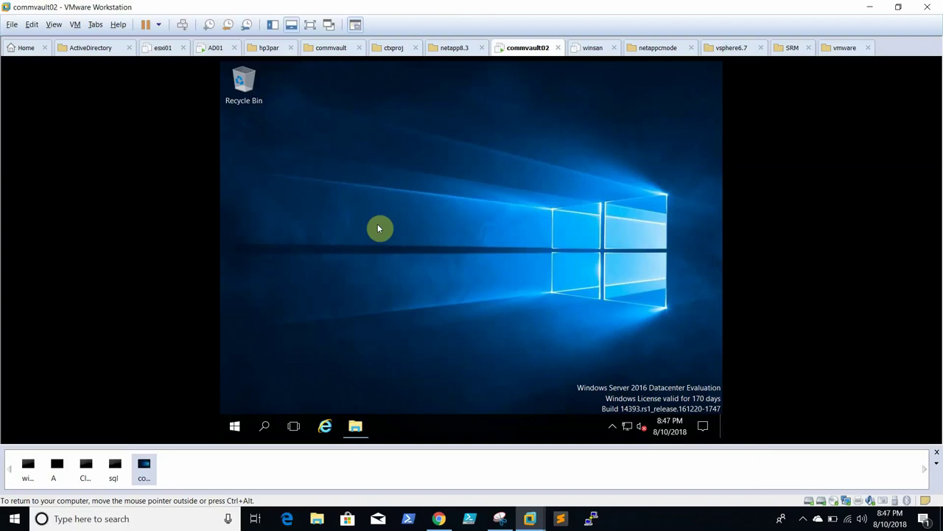
Launch the Commvault CommCell Console on the commvault02 server.
click(237, 425)
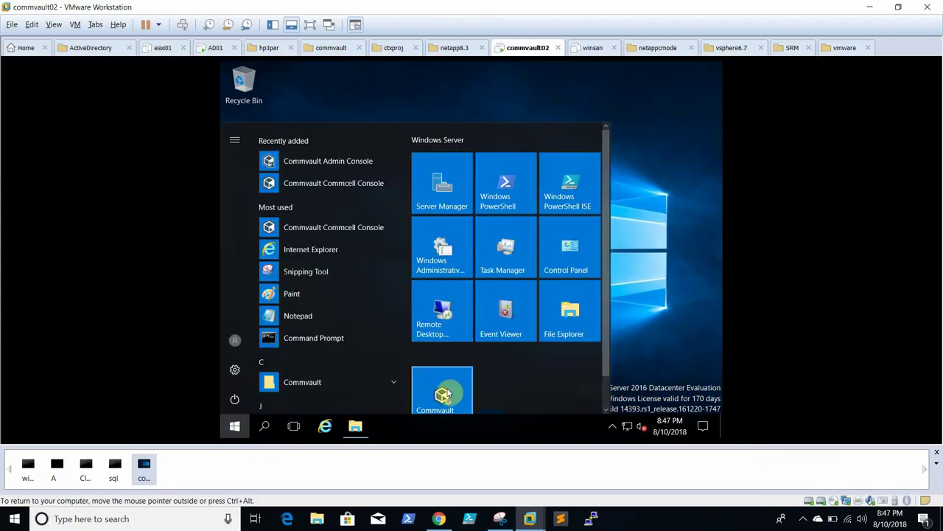
click(309, 184)
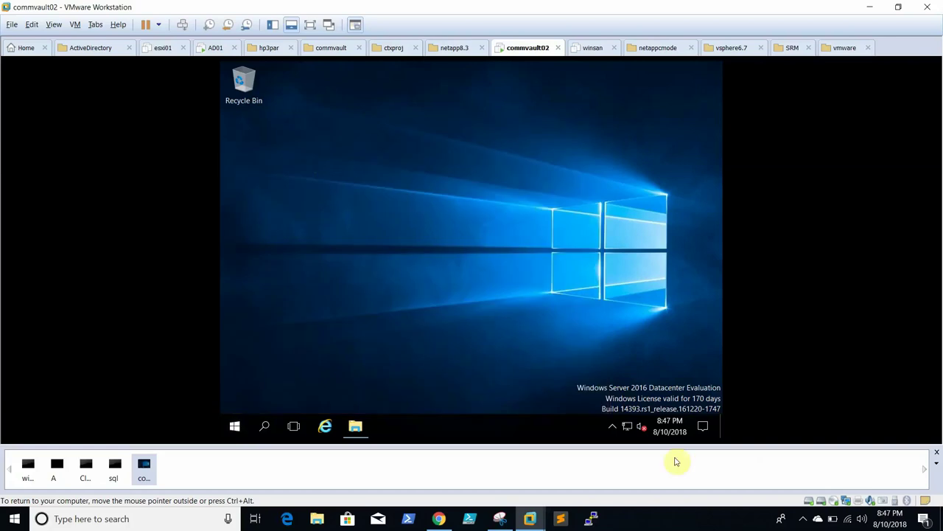
click(806, 521)
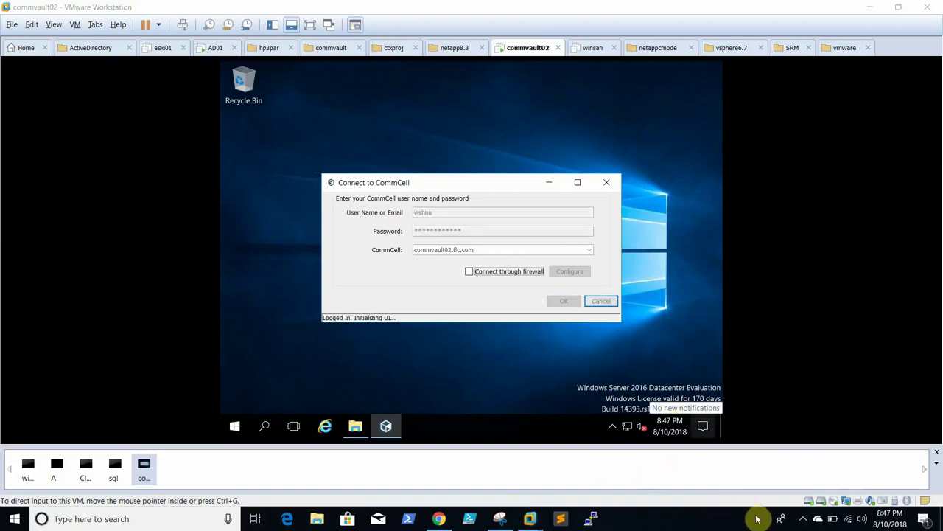
click(804, 518)
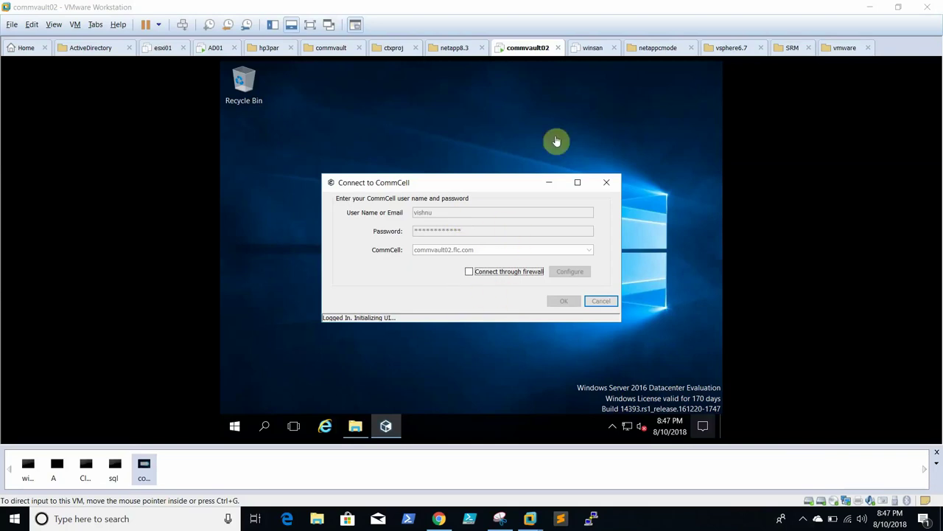
Bring up the SoftwareCache folder in File Explorer, check the contents of CVMedia-Staging, and go back to SoftwareCache.
click(356, 428)
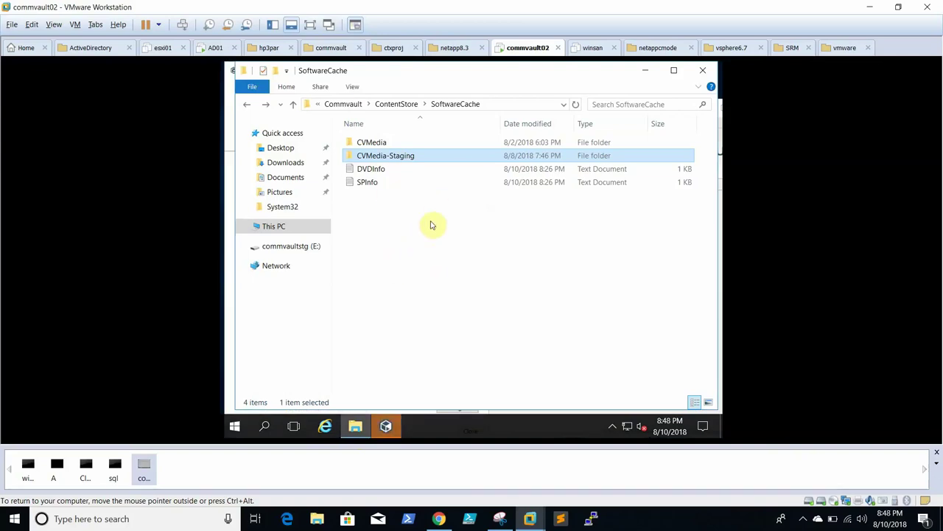
double_click(411, 156)
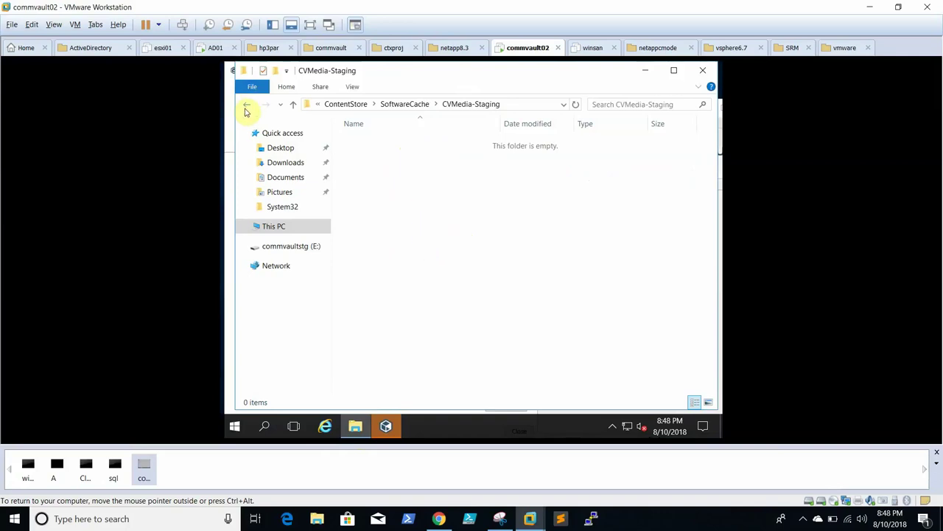
click(247, 105)
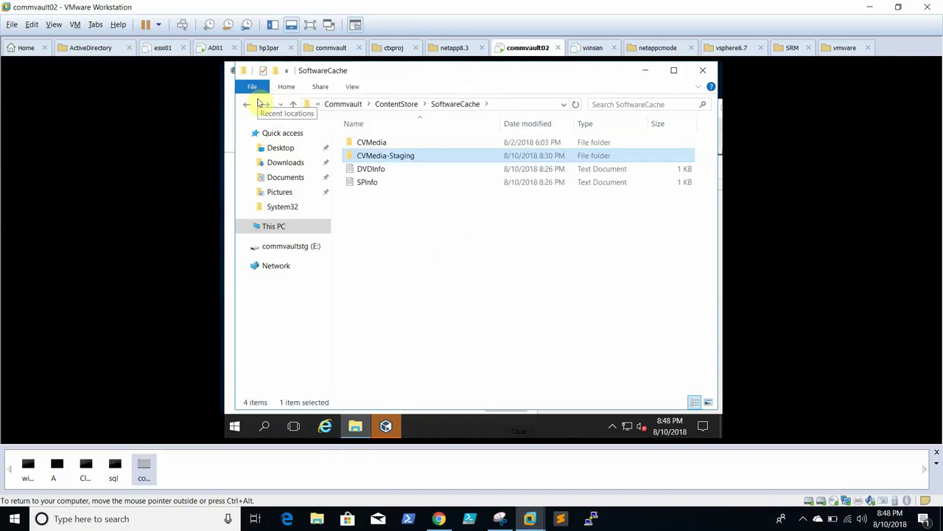
double_click(352, 156)
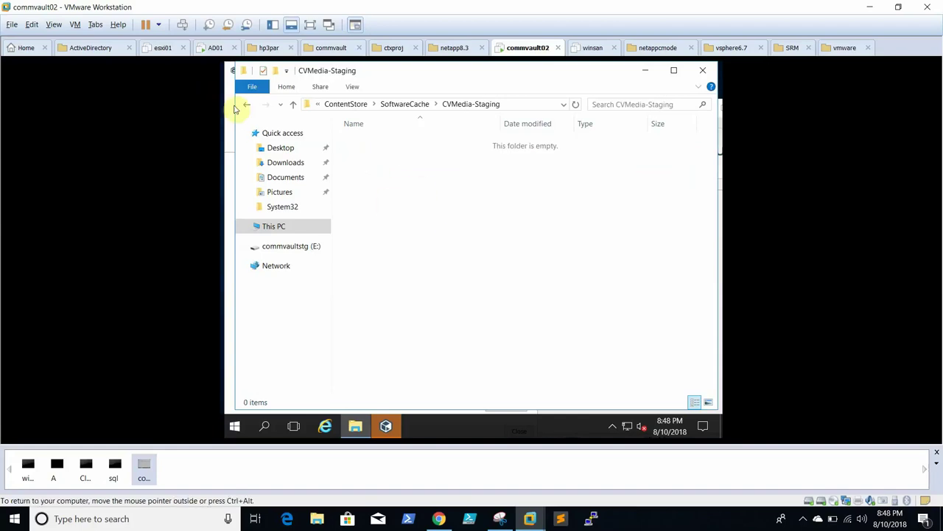
click(247, 104)
Open the version text file in CVMedia\11.0.0\Windows, highlight its ServicePack value, and close the file.
double_click(387, 146)
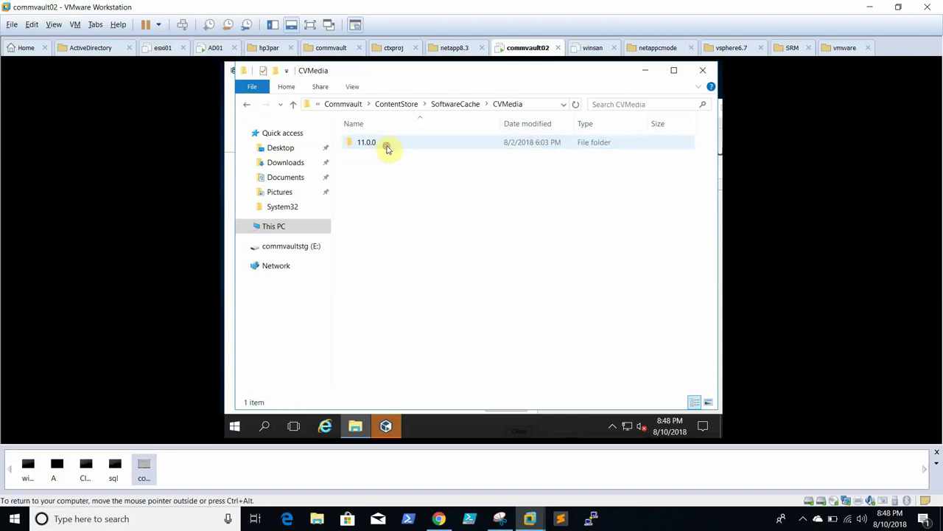
double_click(367, 145)
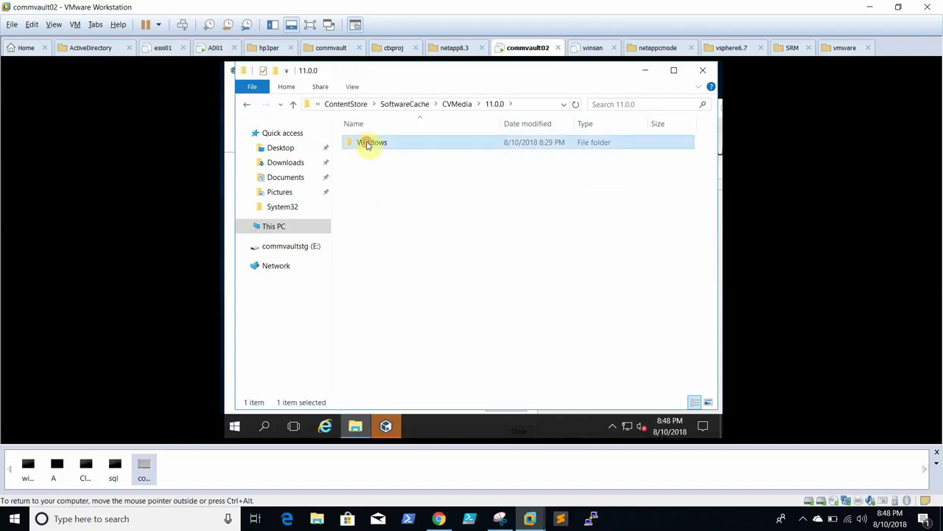
double_click(366, 144)
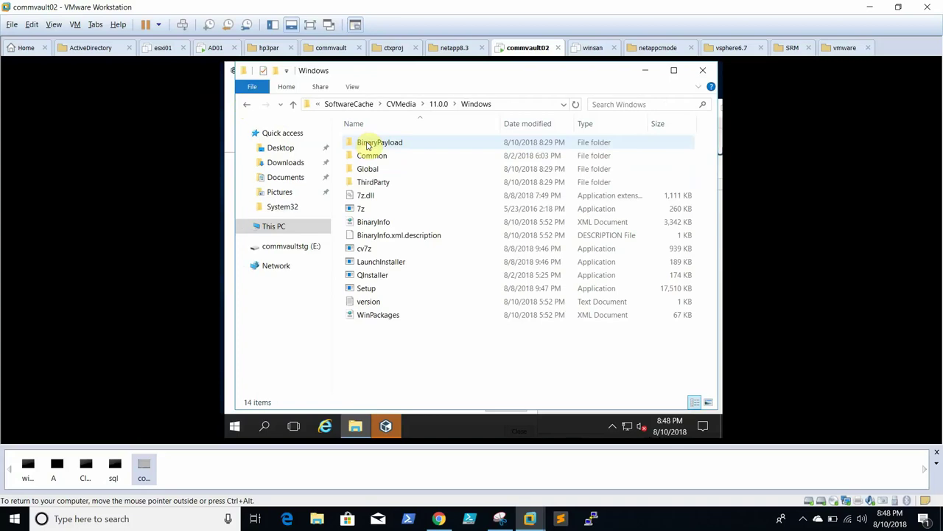
double_click(369, 302)
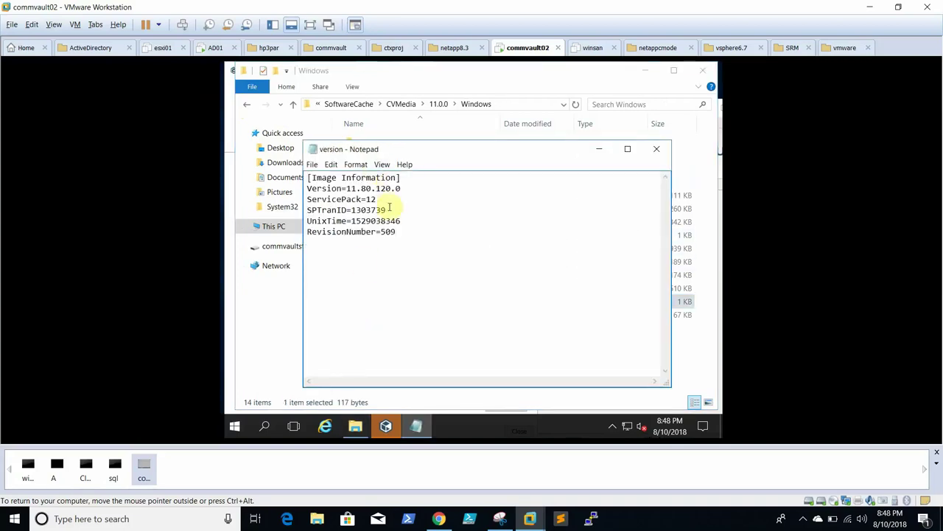
mouse_move(376, 199)
mouse_down()
mouse_move(343, 192)
mouse_move(361, 197)
mouse_up()
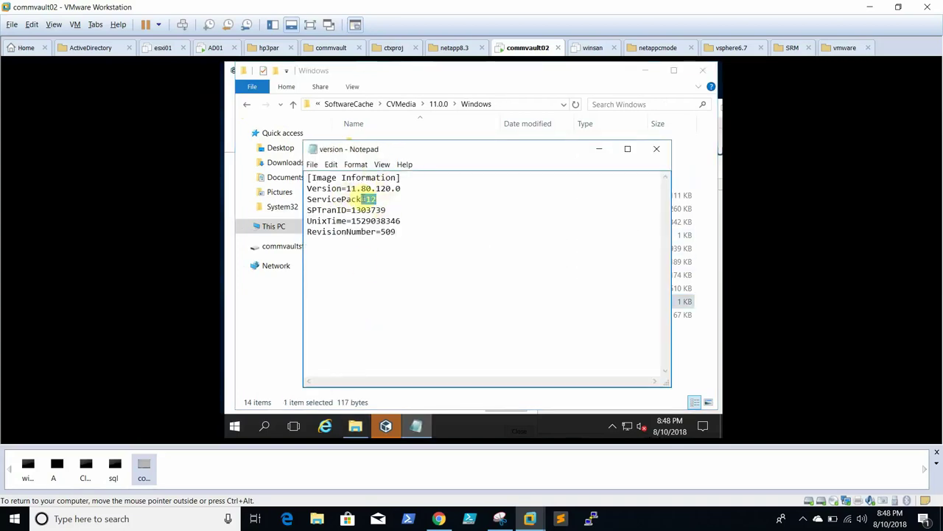
click(657, 148)
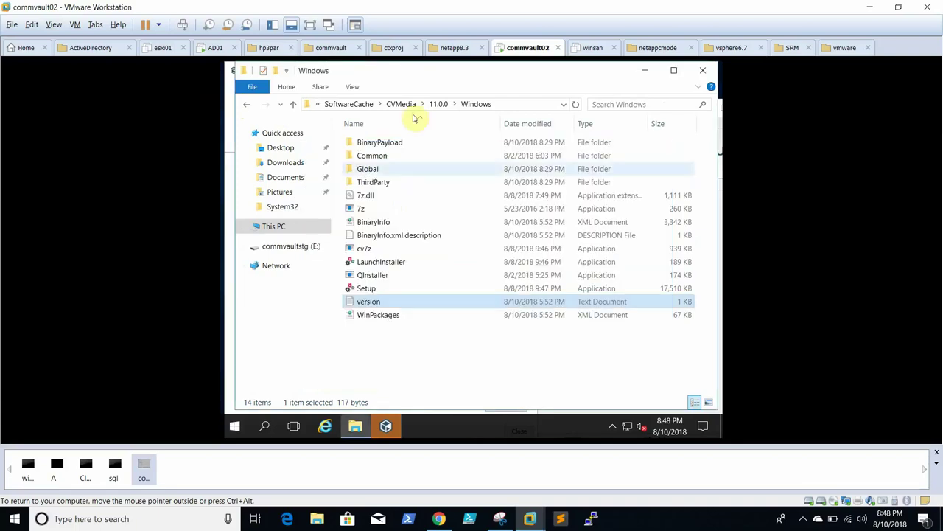
Minimize File Explorer, close the License Status dialog, and list all client computers in the CommCell Console.
click(649, 73)
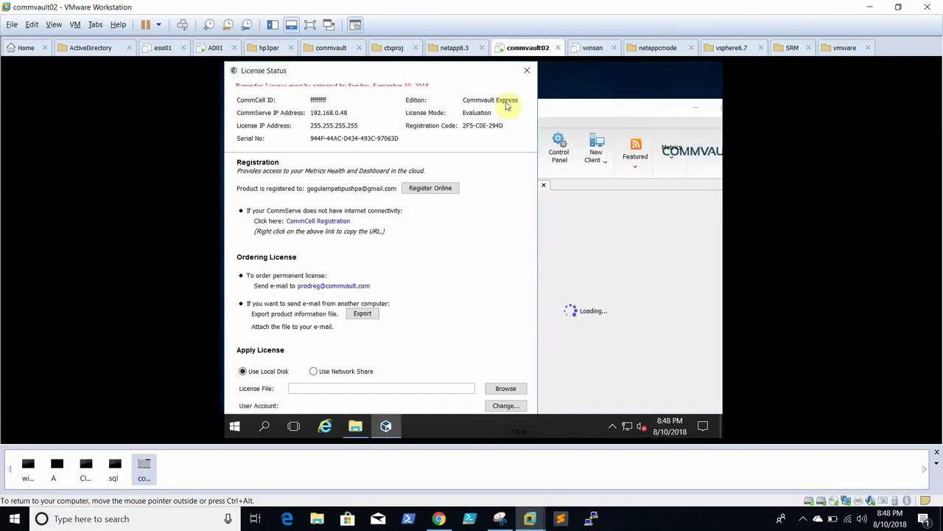
click(529, 72)
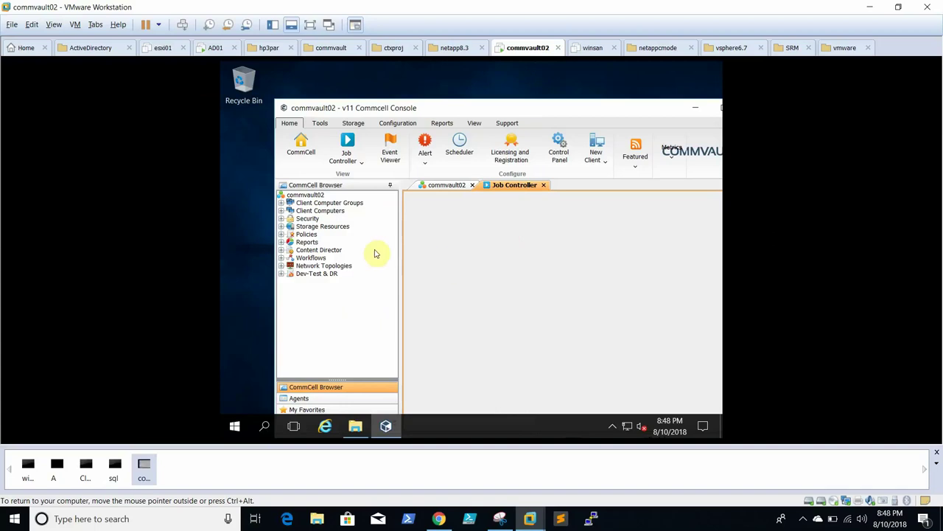
click(448, 184)
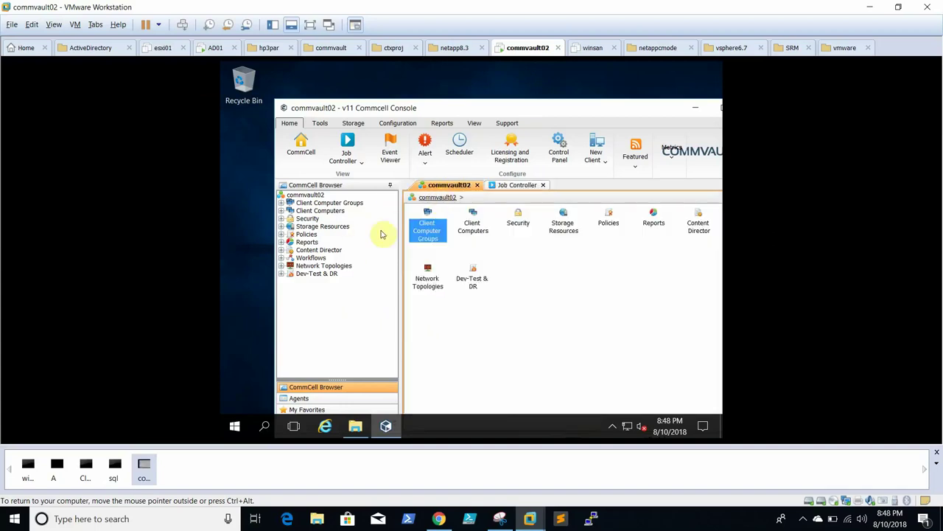
click(319, 211)
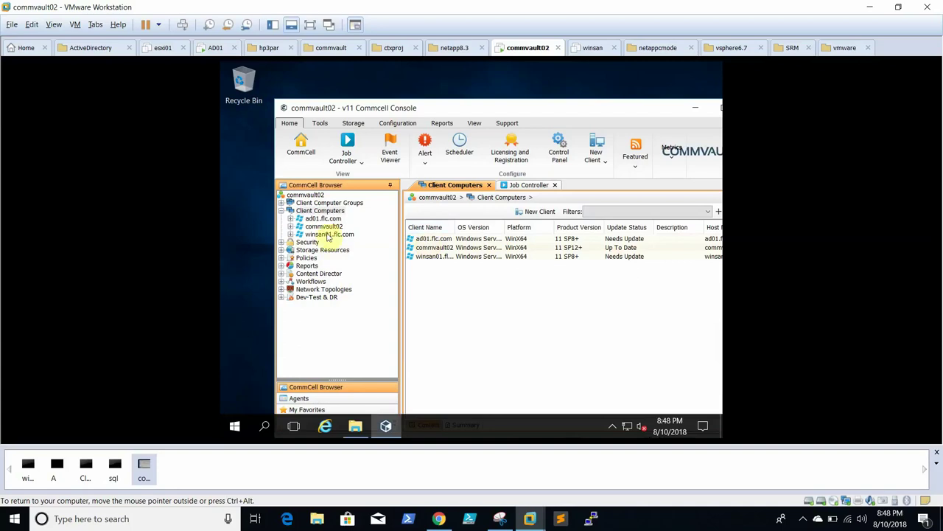
click(324, 226)
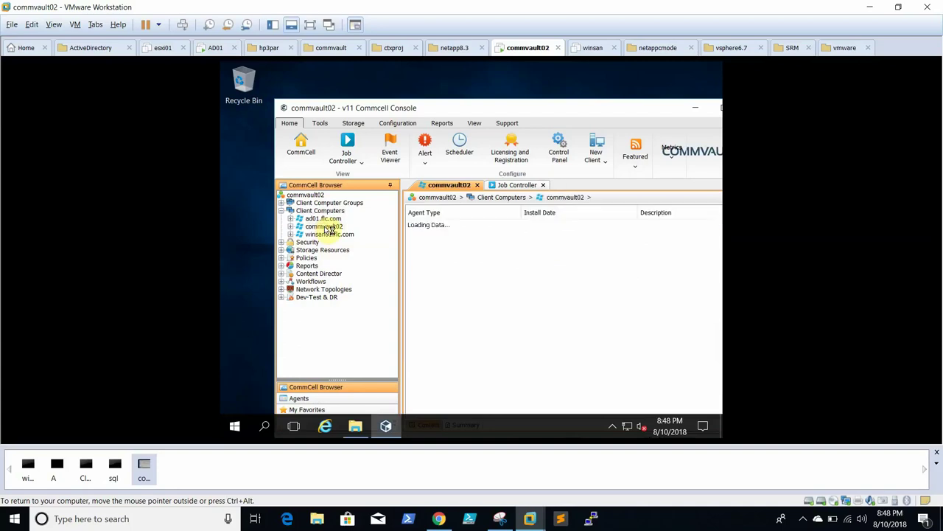
click(328, 214)
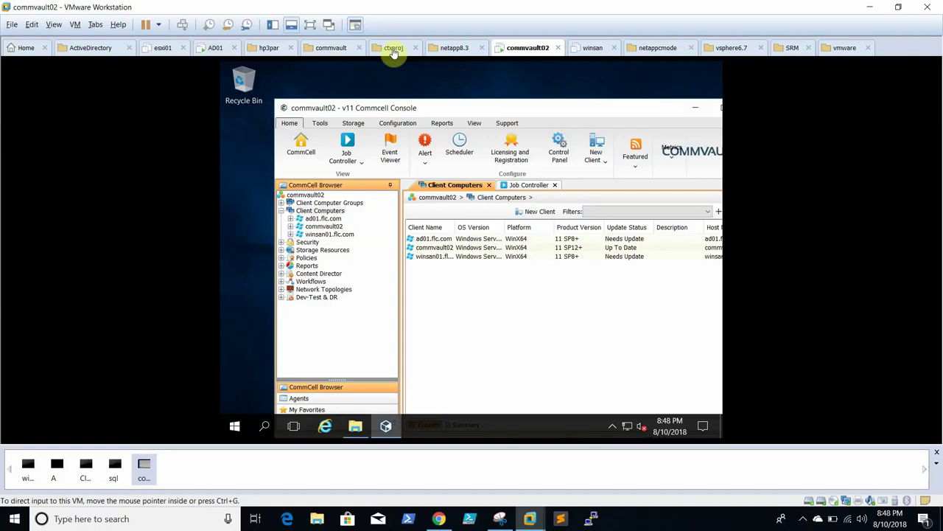
Show the VM full screen with the console maximized, and check the commvault02 client entry and the Job Controller.
click(311, 25)
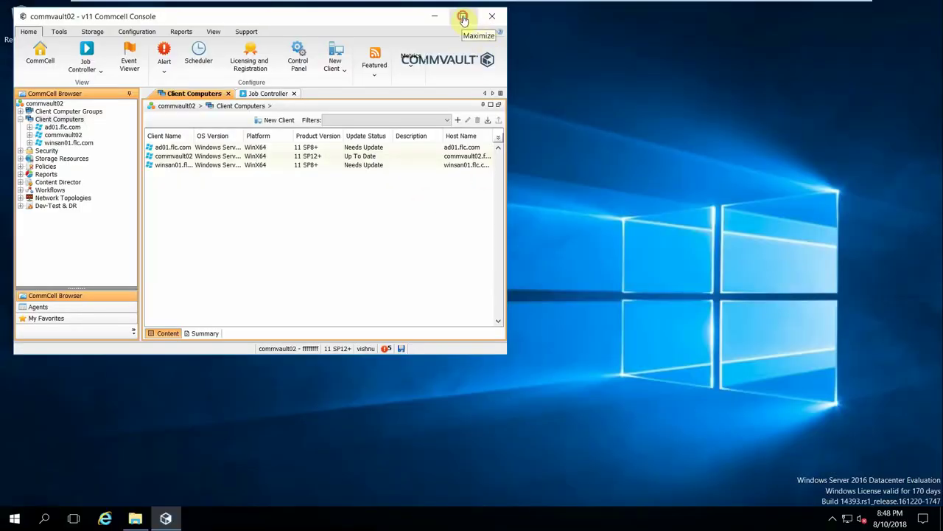
click(463, 18)
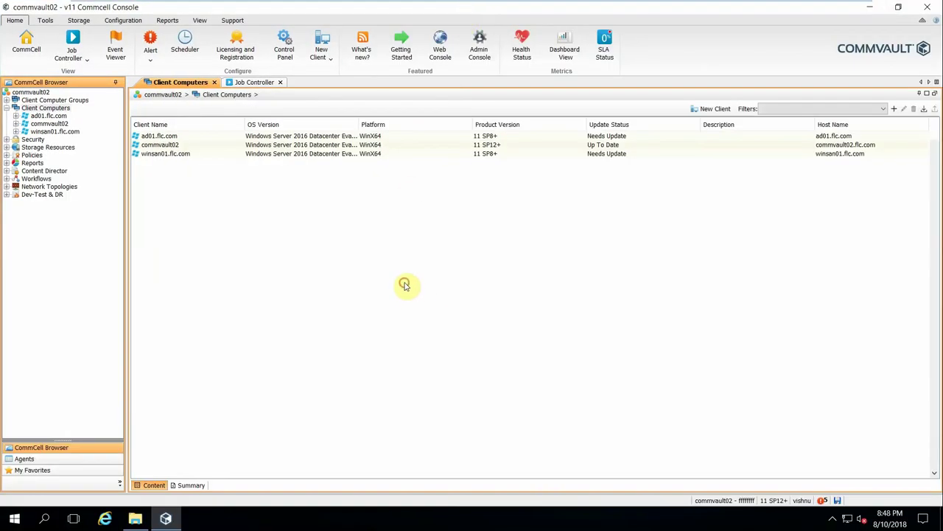
click(481, 146)
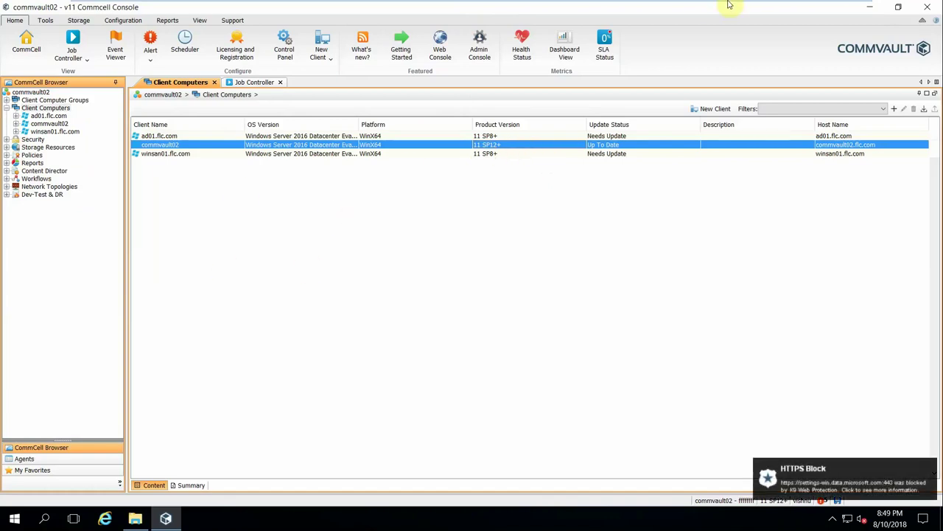
mouse_move(728, 4)
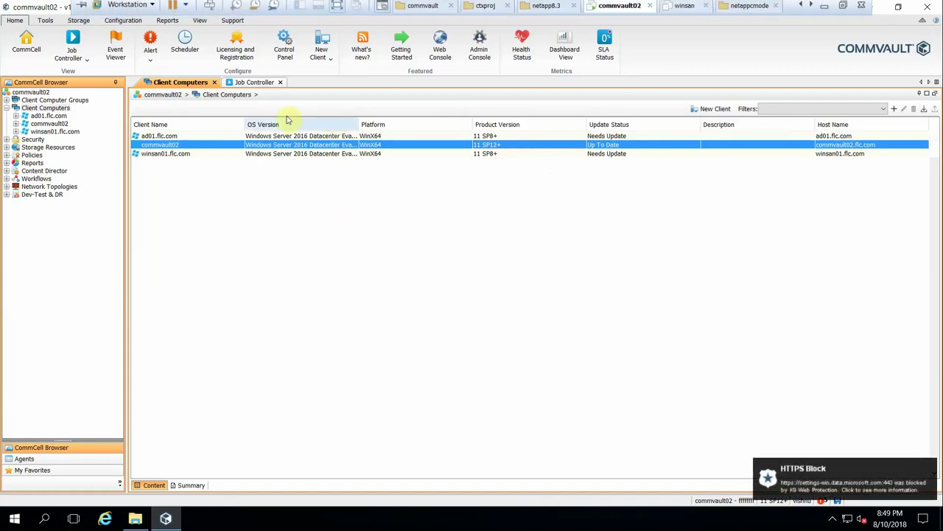
click(250, 82)
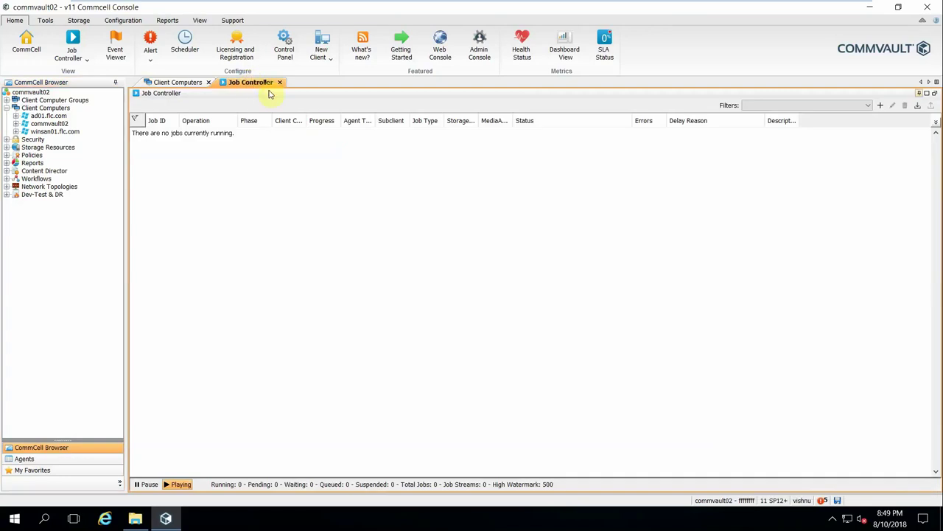
Review the version information and installed hotfixes in the commvault02 client's properties, and close them without changes.
double_click(47, 124)
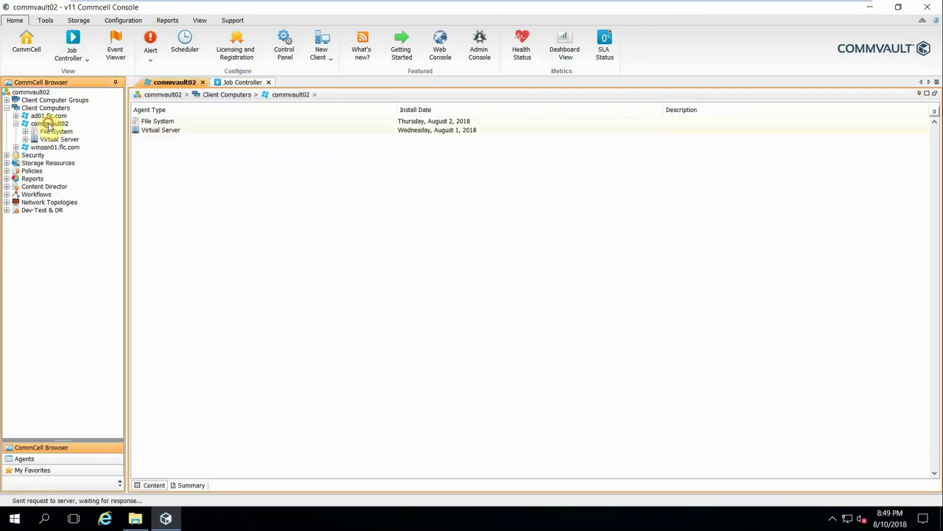
right_click(49, 124)
click(122, 188)
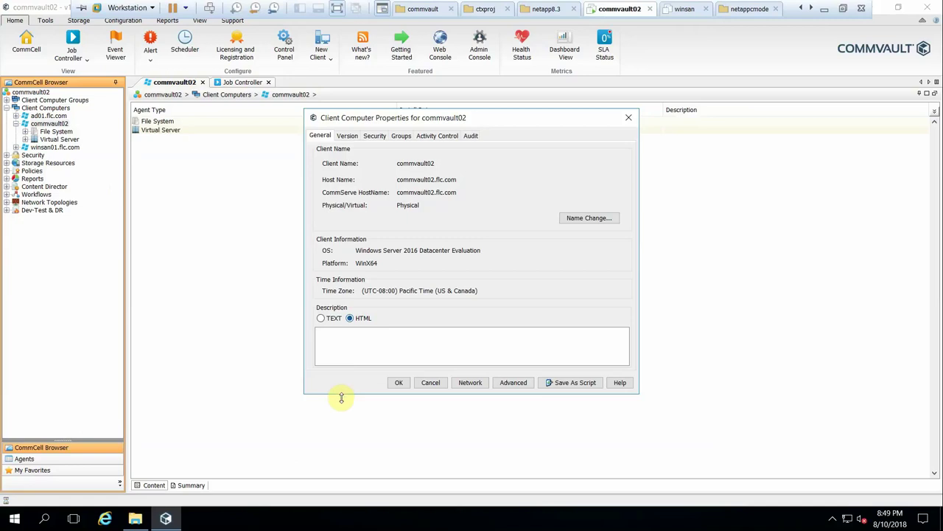
click(350, 137)
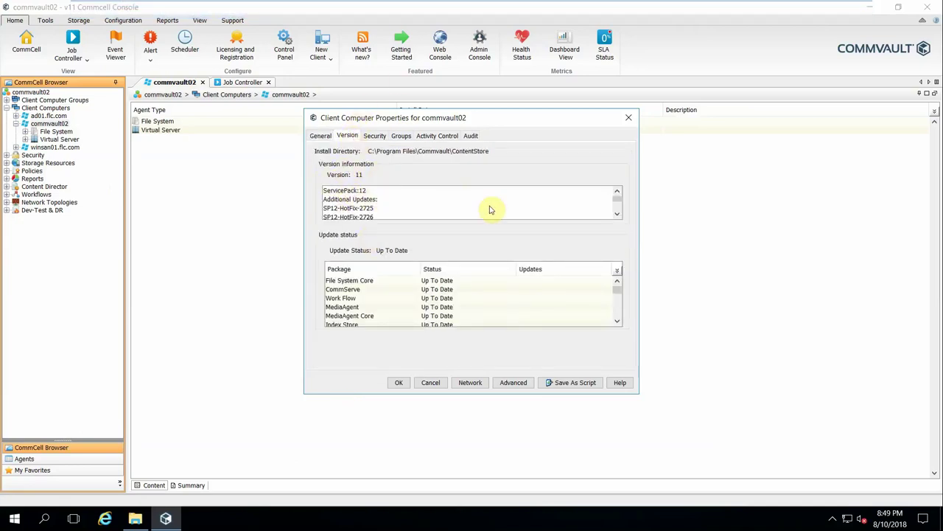
click(618, 215)
click(618, 215)
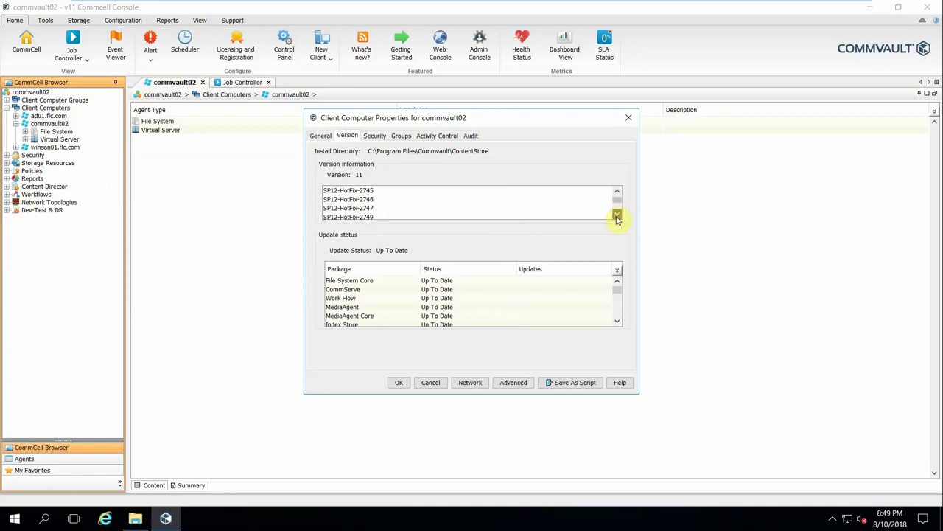
click(618, 216)
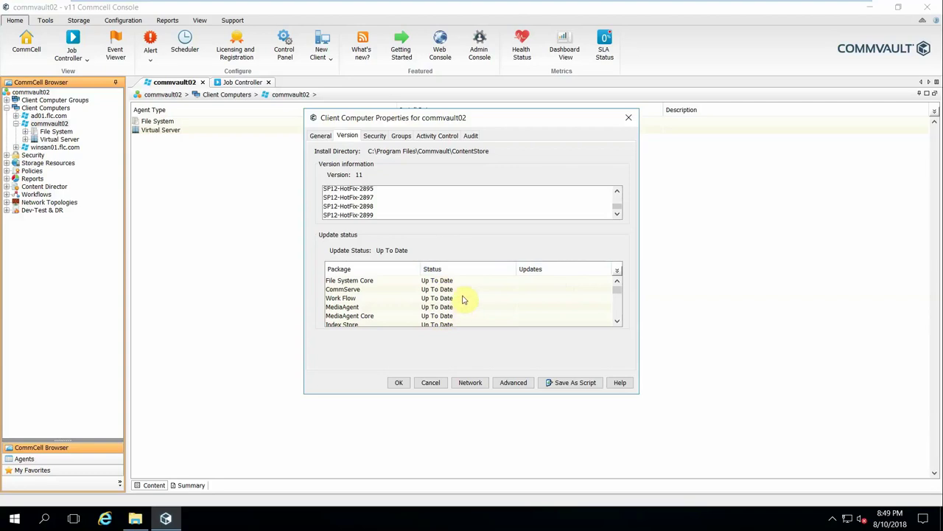
click(429, 385)
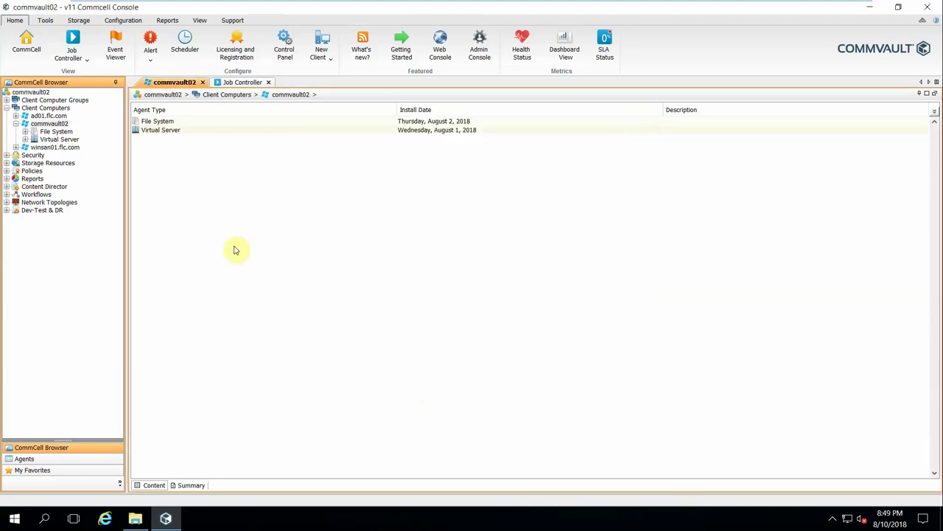
Compare the product version and update status of commvault02, ad01.flc.com and winsan01.flc.com in the client list.
click(41, 110)
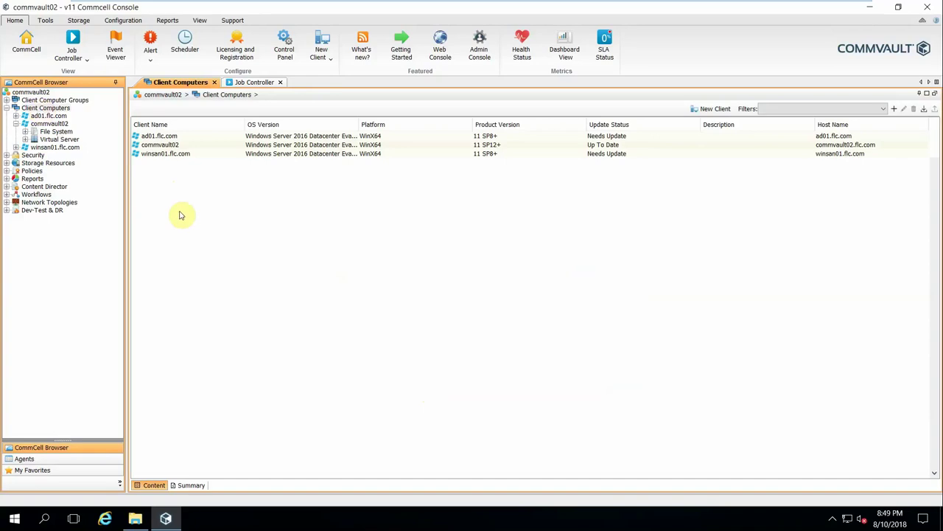
click(169, 146)
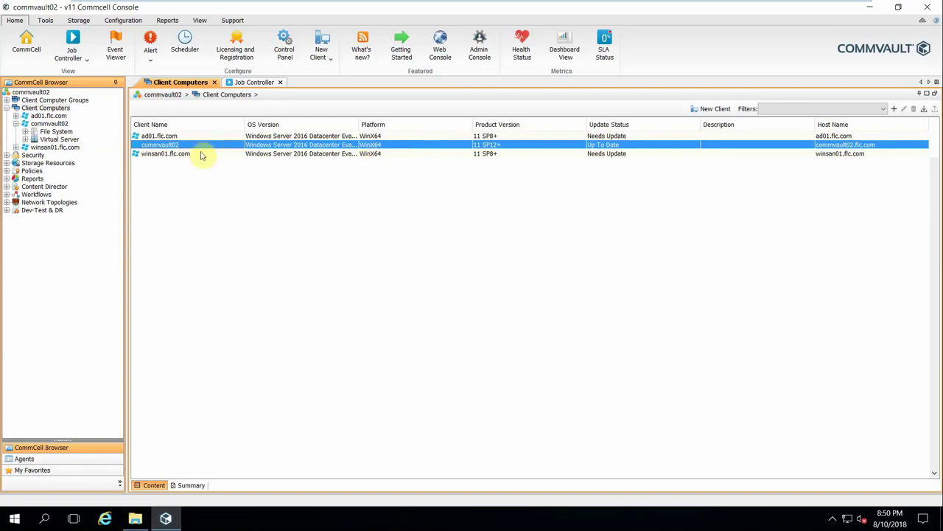
click(155, 137)
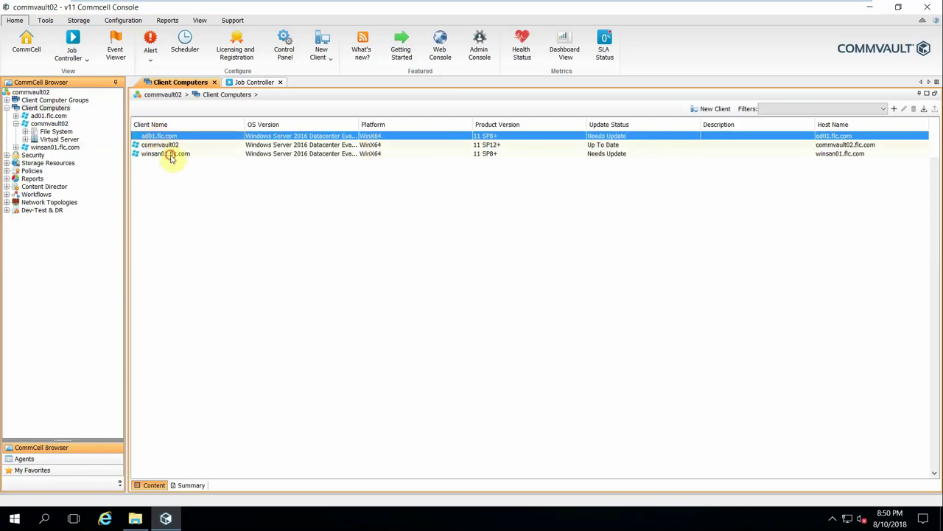
click(169, 156)
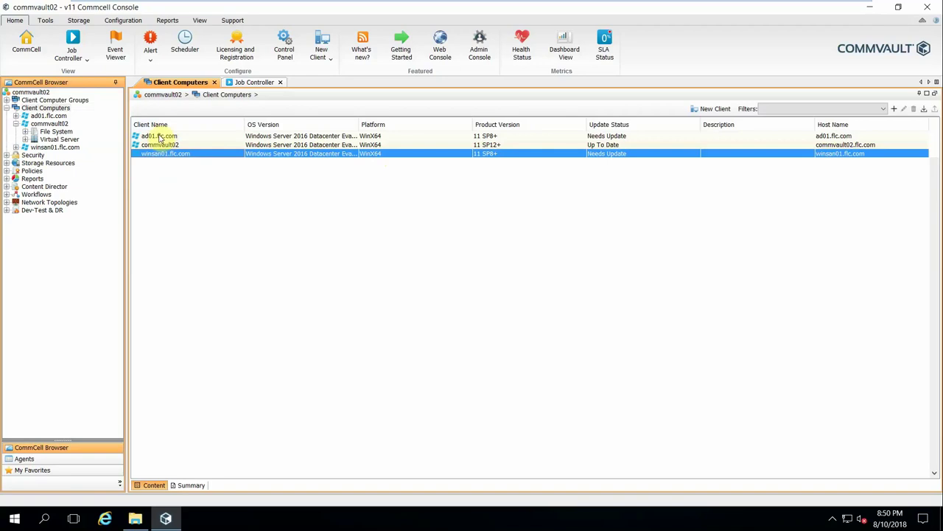
click(50, 124)
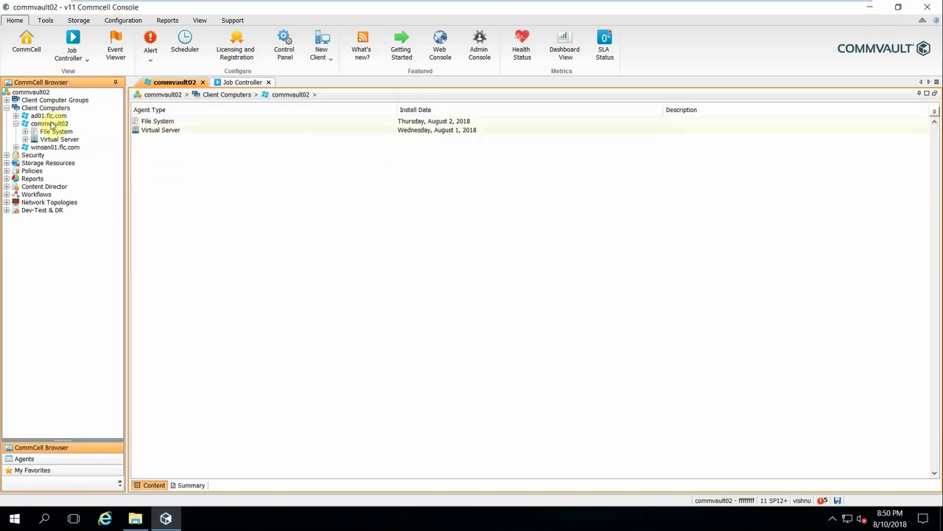
Review the activity control settings in the CommCell properties of commvault02, and close the dialog without changes.
click(35, 92)
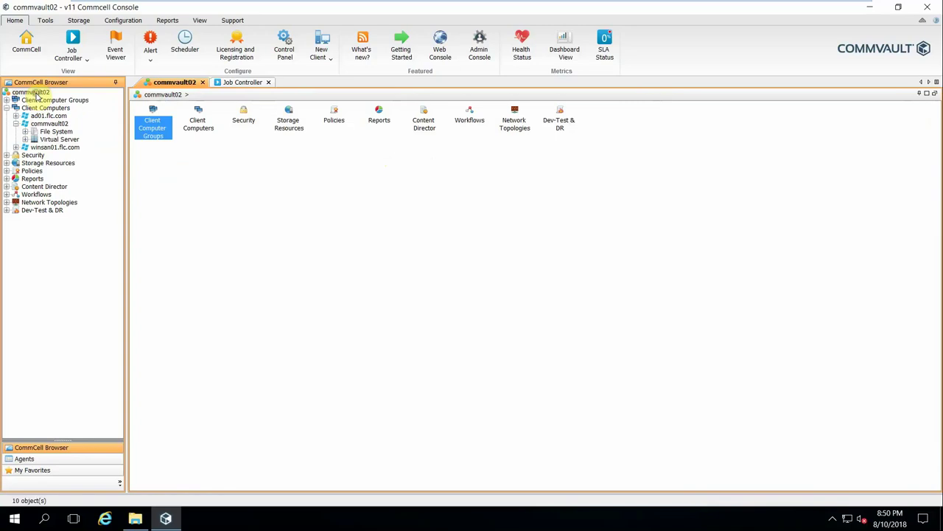
right_click(36, 93)
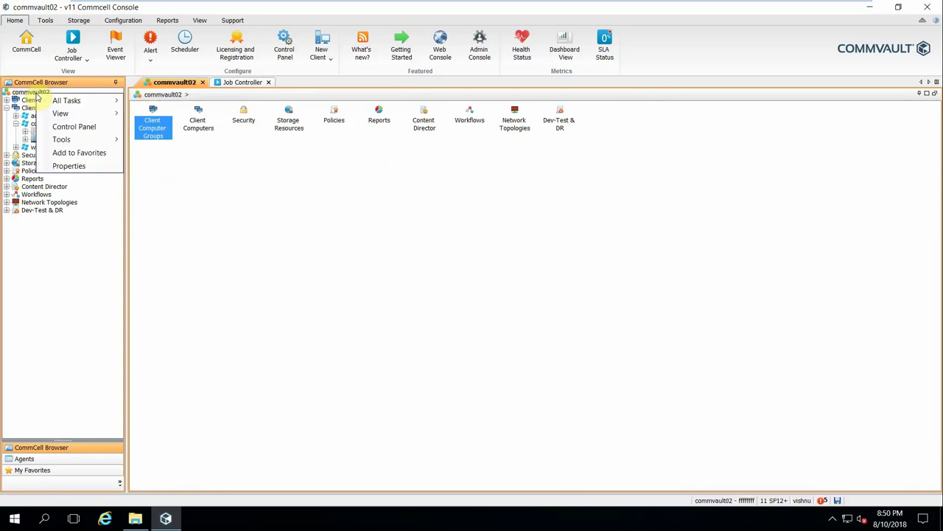
click(60, 167)
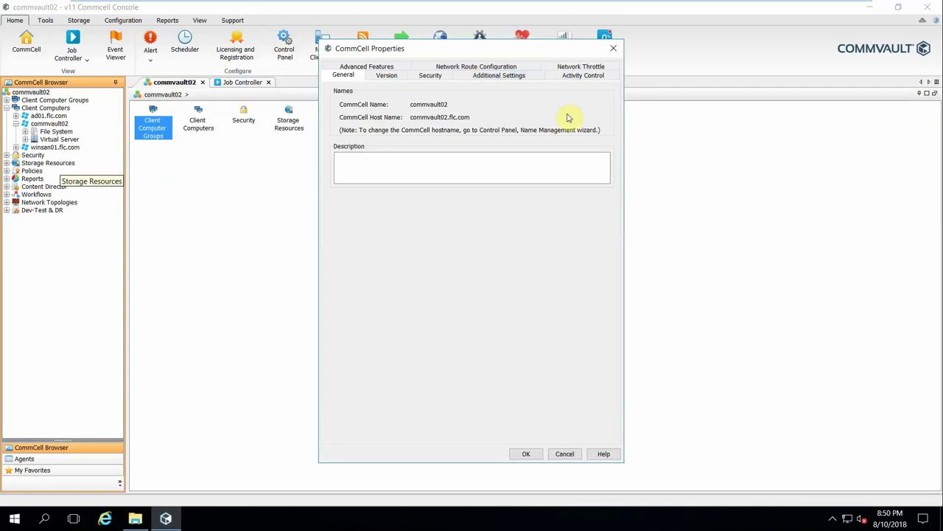
click(588, 76)
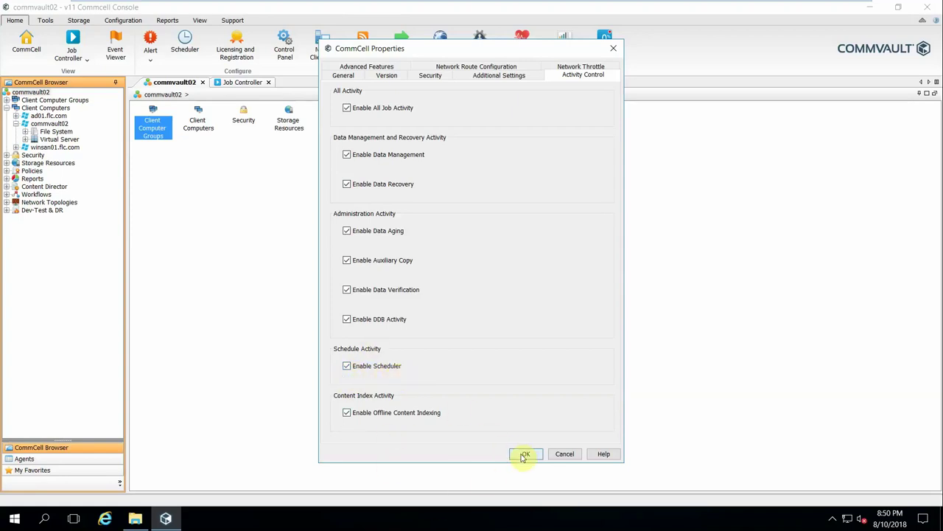
click(344, 75)
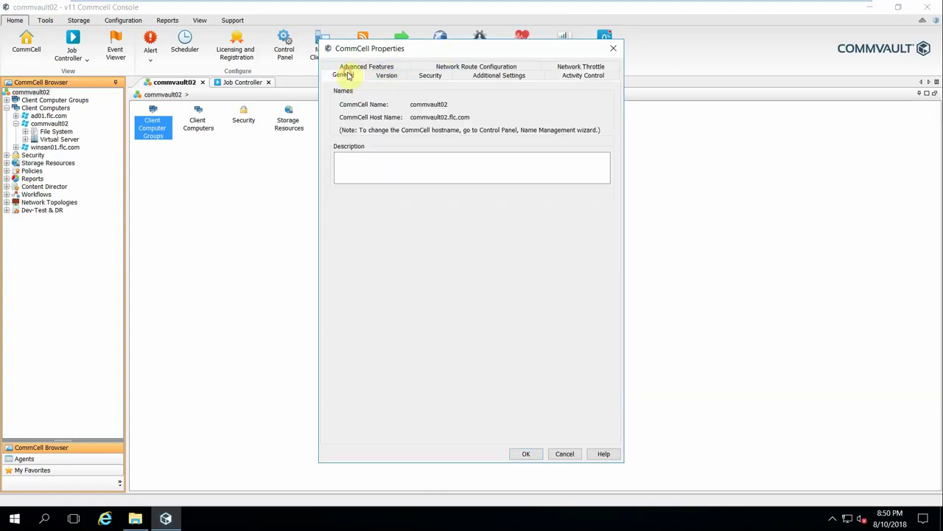
click(564, 454)
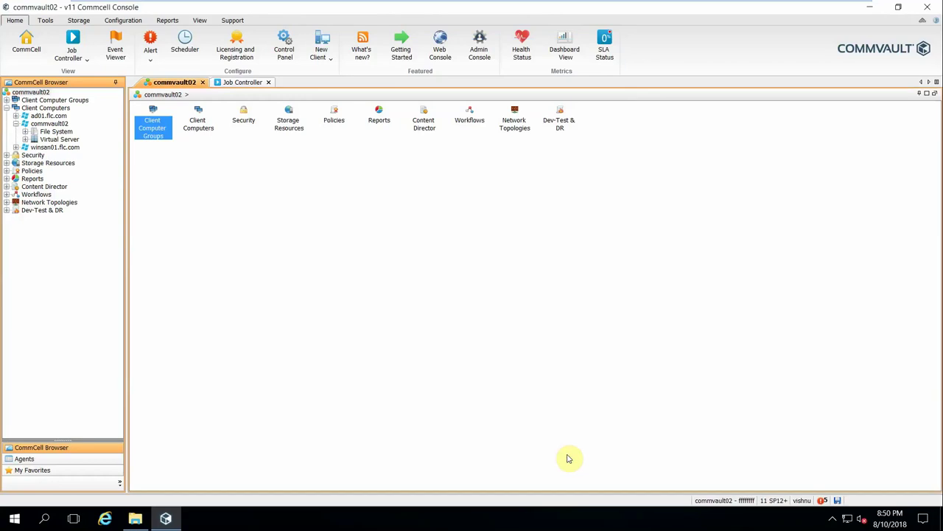
Start an Install Service Pack and Hotfixes job from the commvault02 CommCell for all client computers, with database maintenance enabled and no client reboot.
right_click(40, 94)
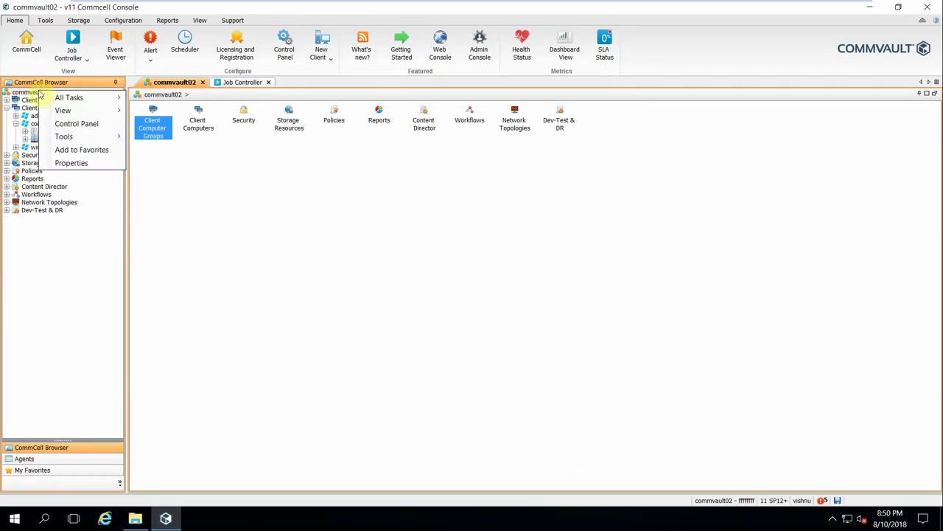
mouse_move(62, 98)
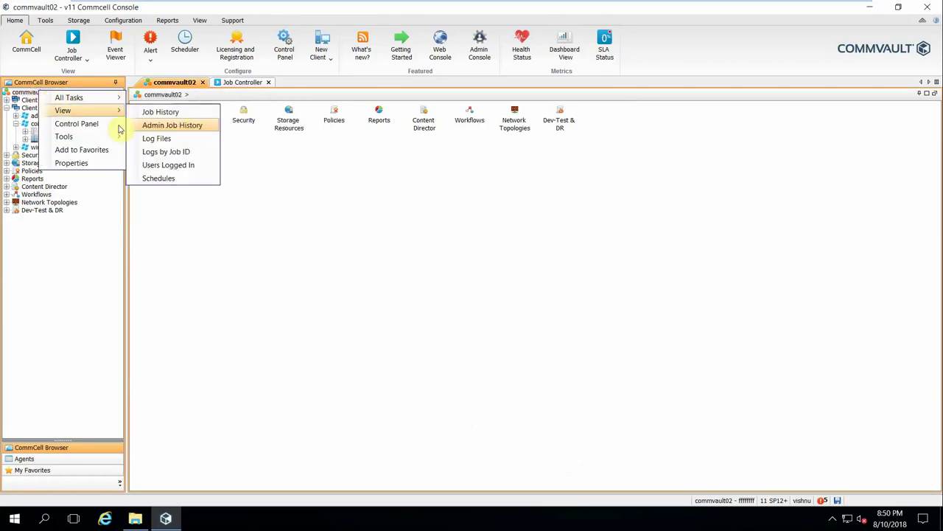
mouse_move(81, 111)
mouse_move(109, 97)
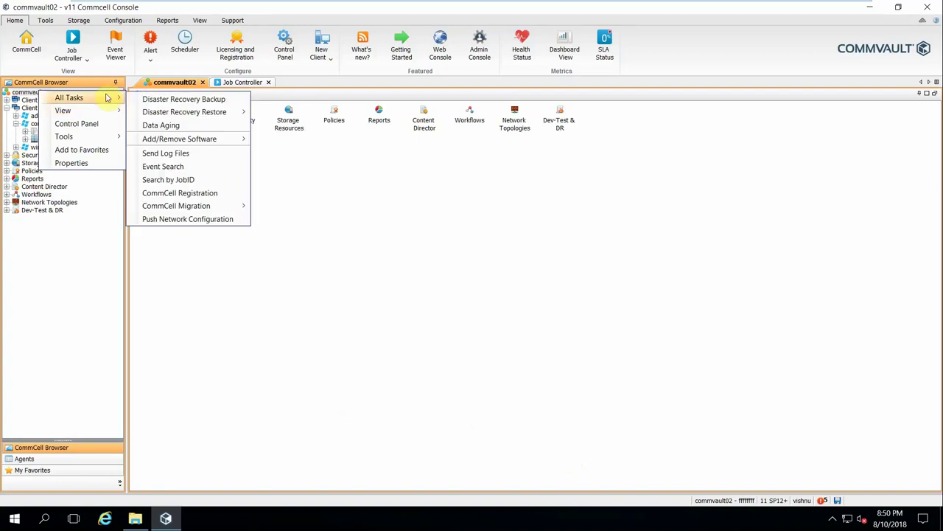
mouse_move(177, 141)
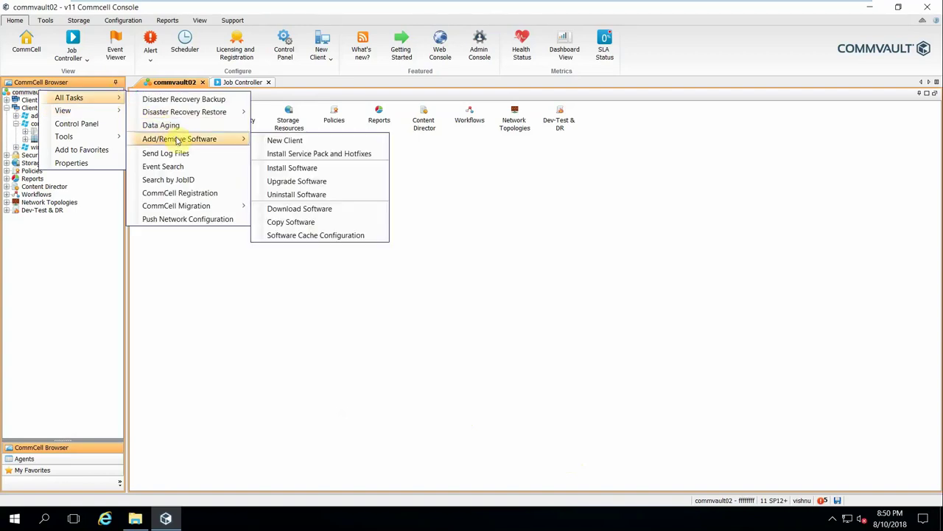
click(302, 155)
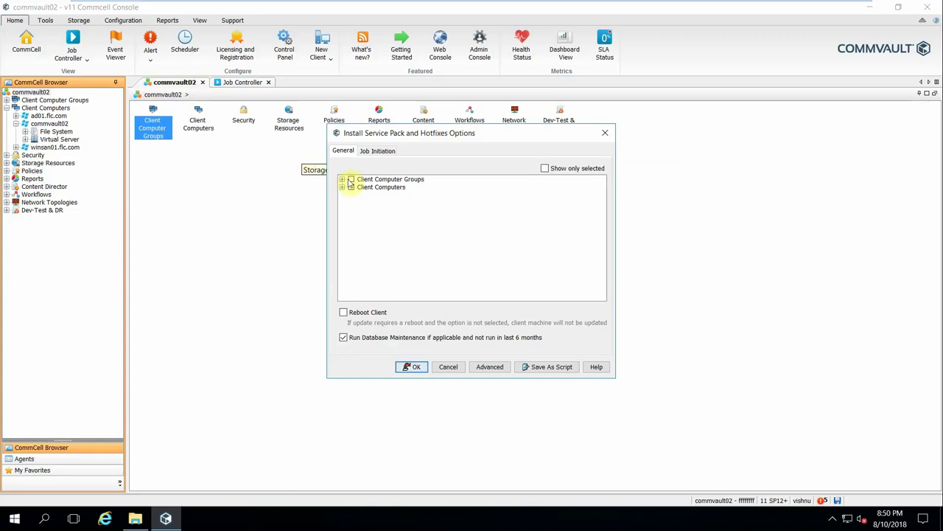
click(342, 188)
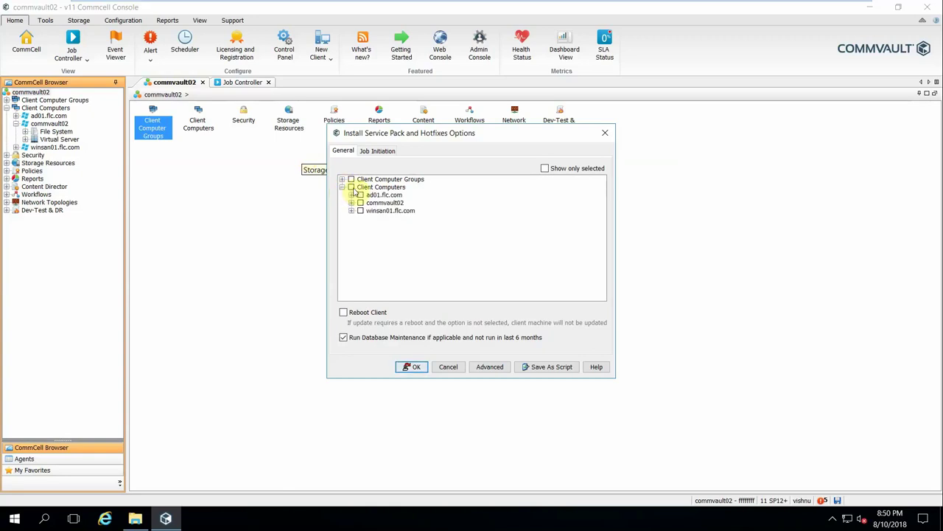
click(352, 187)
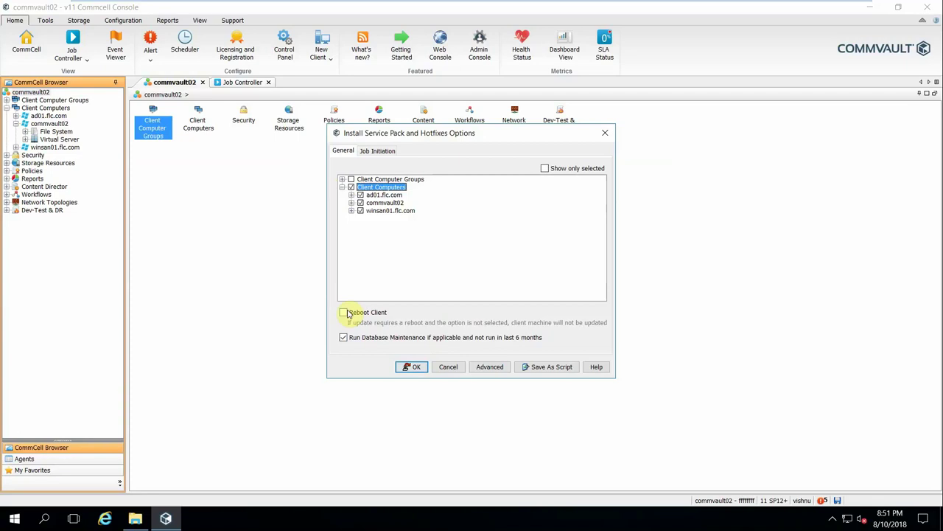
click(412, 369)
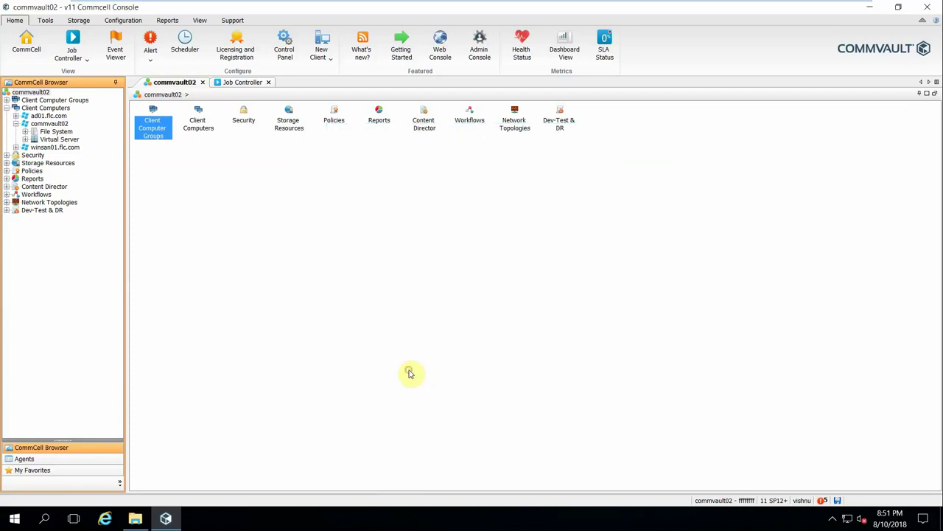
Check the Install Updates job in the Job Controller, collapse the commvault02 client entry, and take the VM out of full screen.
click(251, 84)
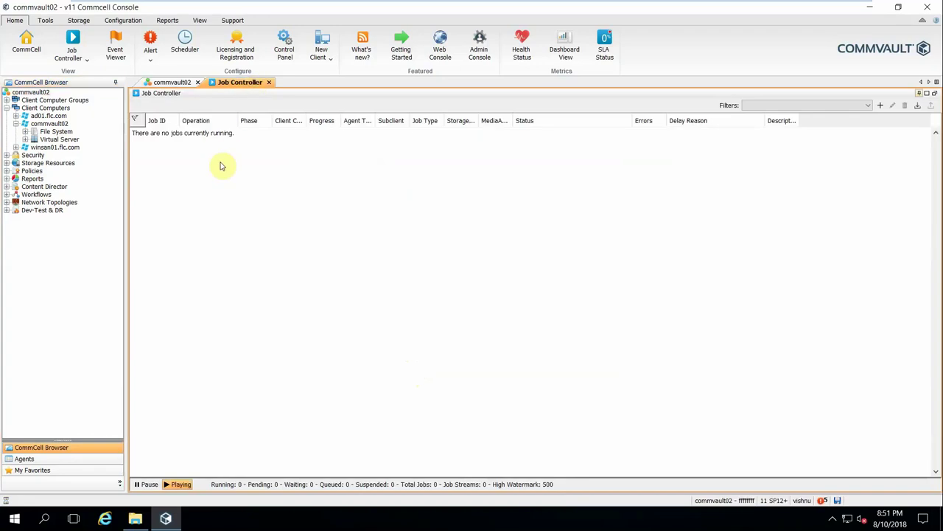
click(16, 124)
click(200, 135)
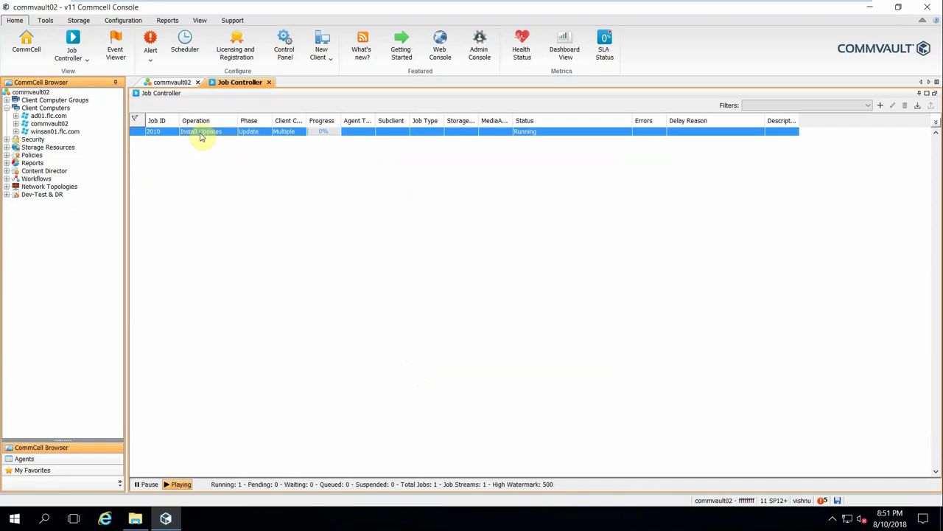
mouse_move(684, 6)
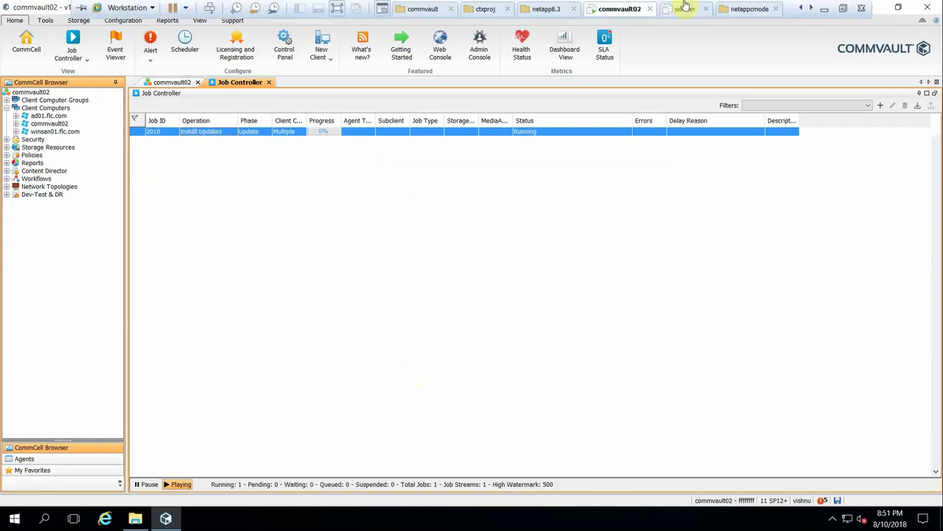
click(847, 8)
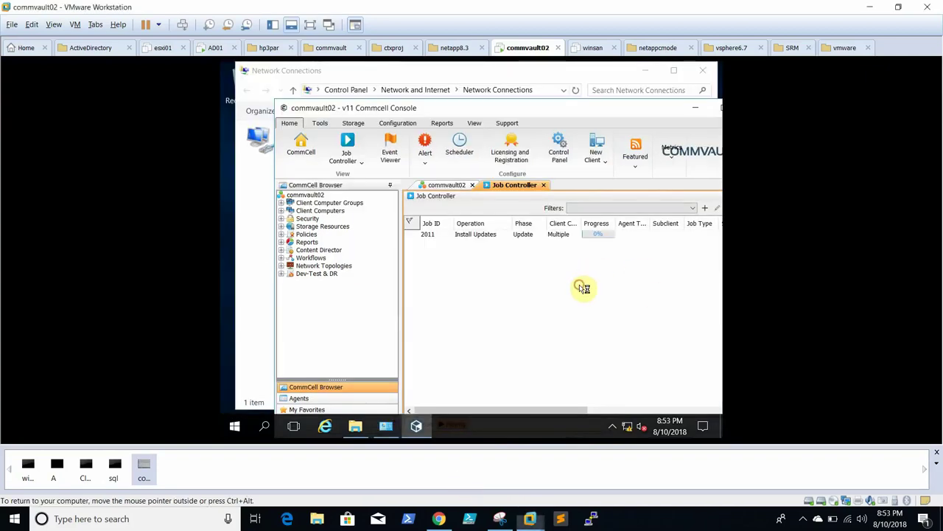
Open the details of the Install Updates job and review its general information, progress and client status.
click(579, 288)
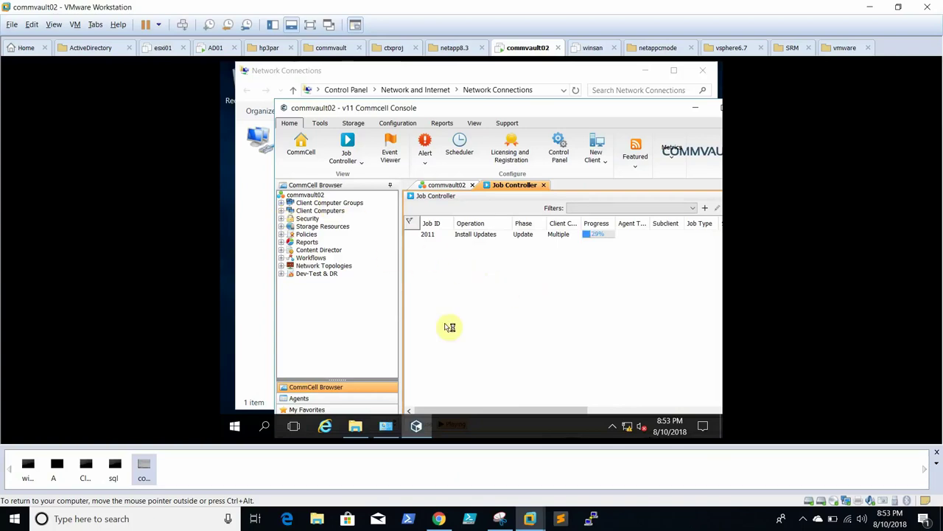
click(497, 236)
right_click(493, 235)
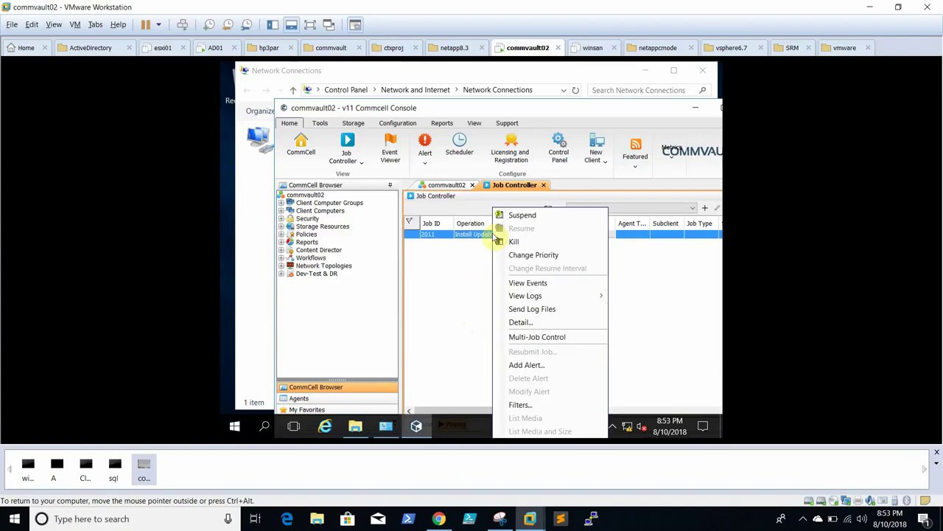
click(539, 326)
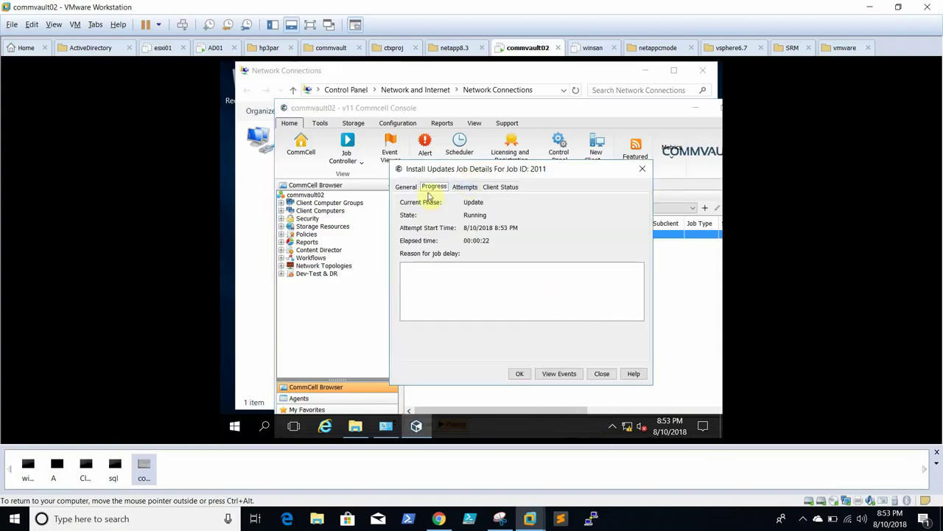
click(406, 189)
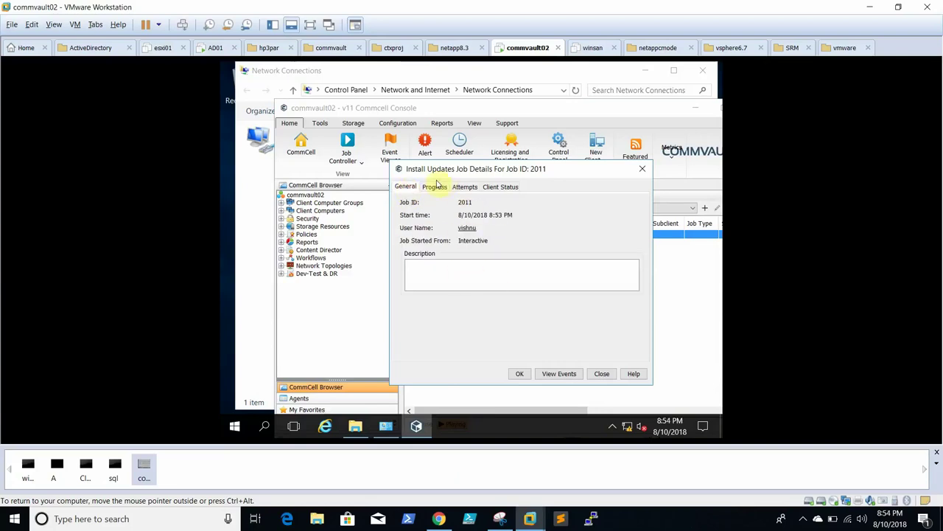
click(434, 188)
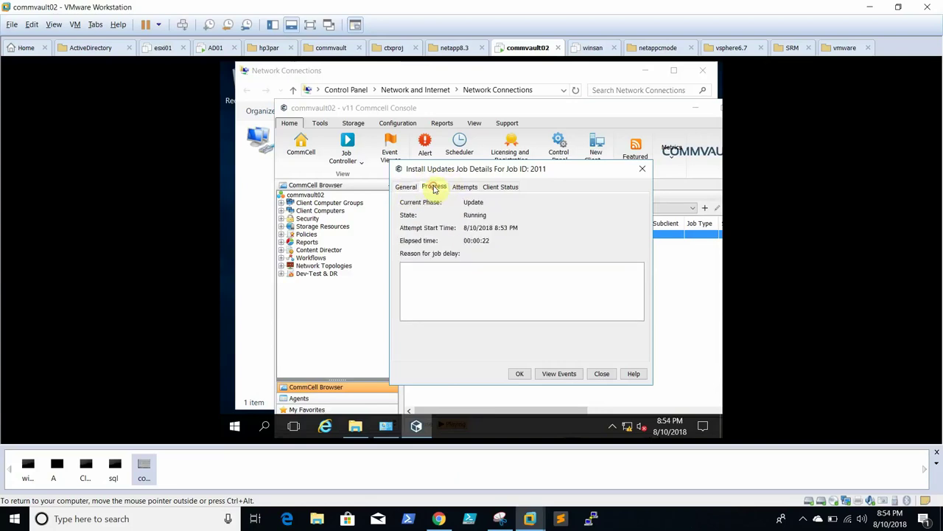
click(495, 188)
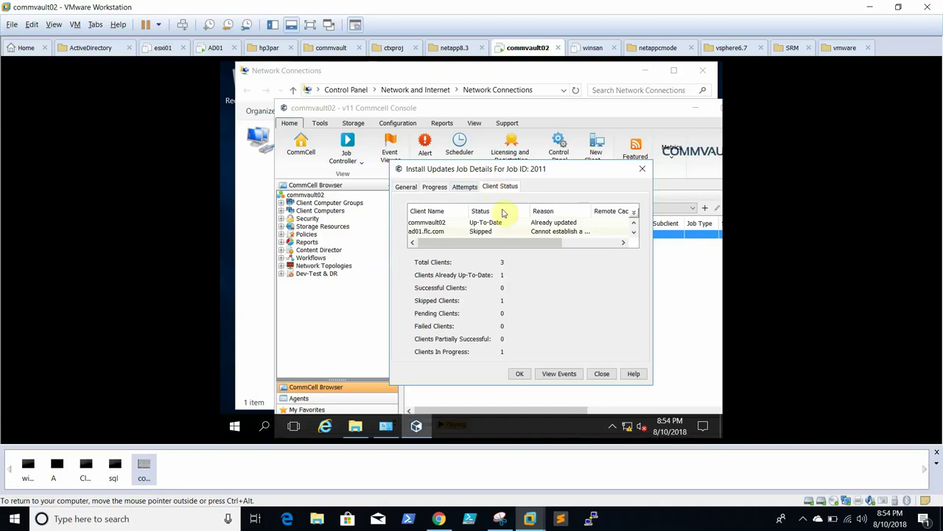
Examine each client's update status and reason, widening the Reason column to read the text, and close the job details.
click(634, 235)
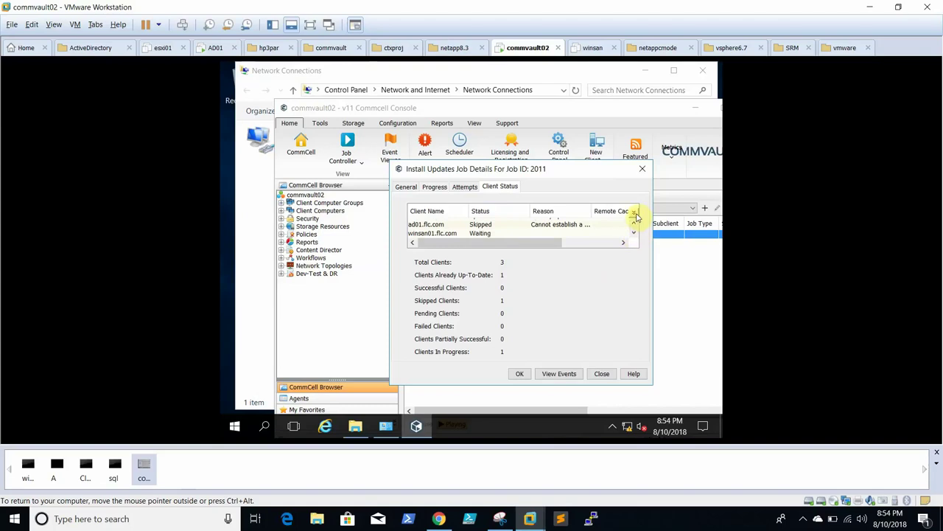
click(634, 213)
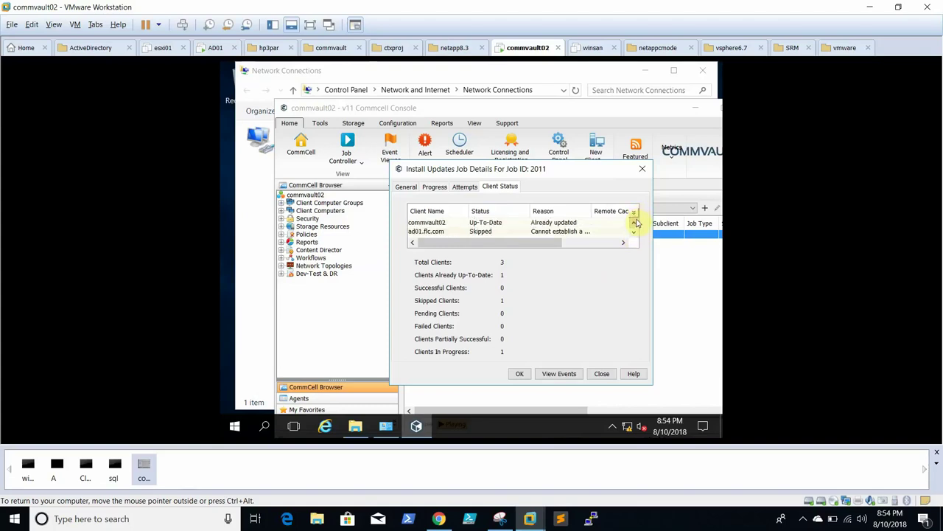
click(569, 227)
click(572, 225)
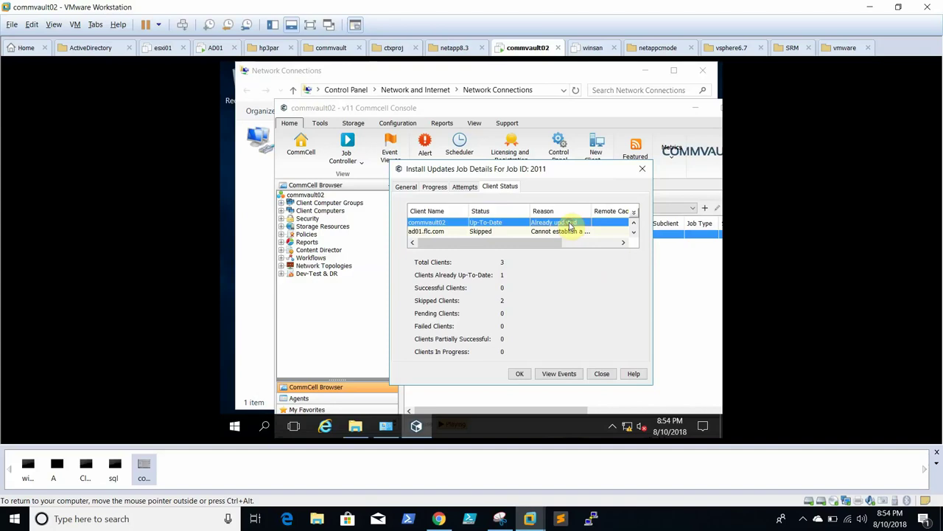
click(632, 233)
click(631, 233)
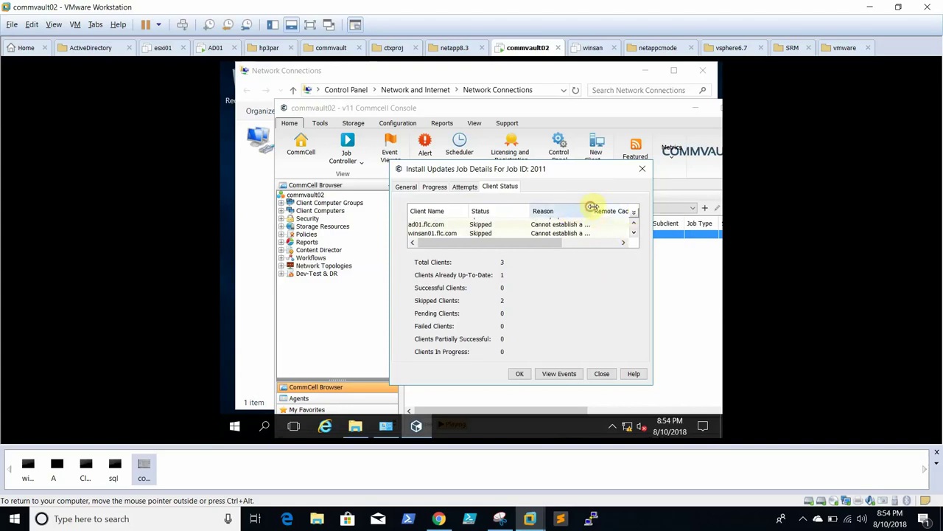
drag(592, 207, 636, 208)
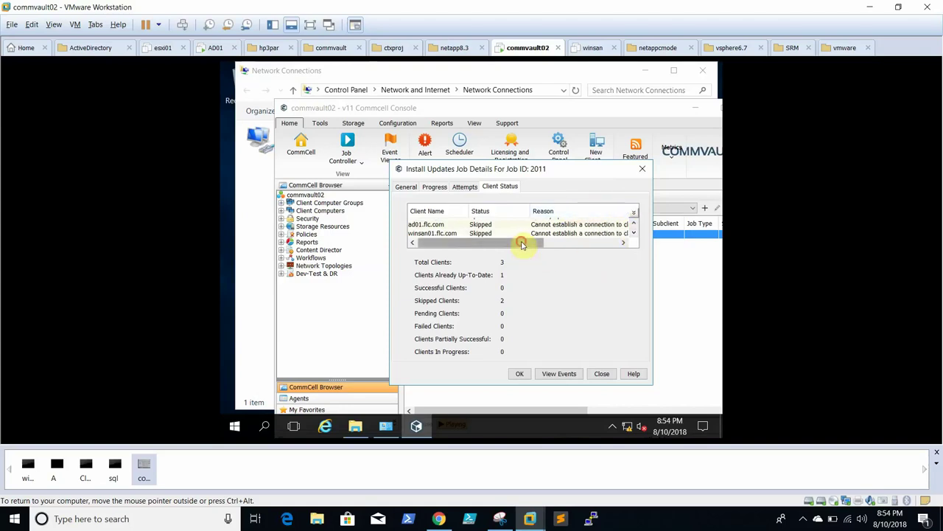
drag(526, 243, 590, 249)
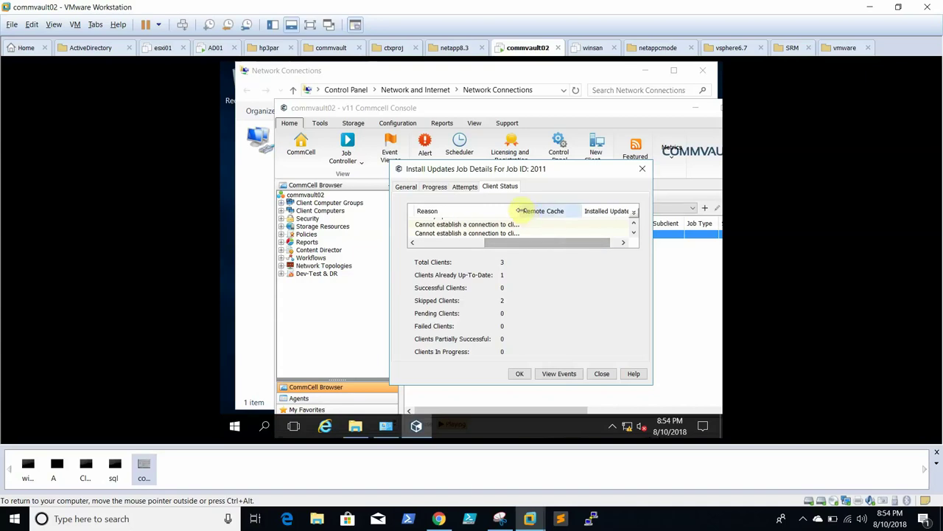
drag(520, 210, 584, 209)
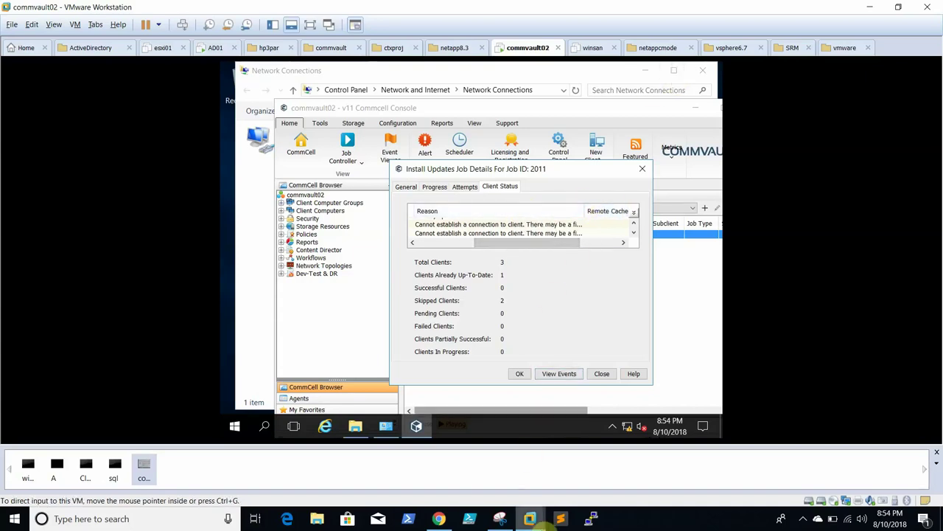
click(643, 171)
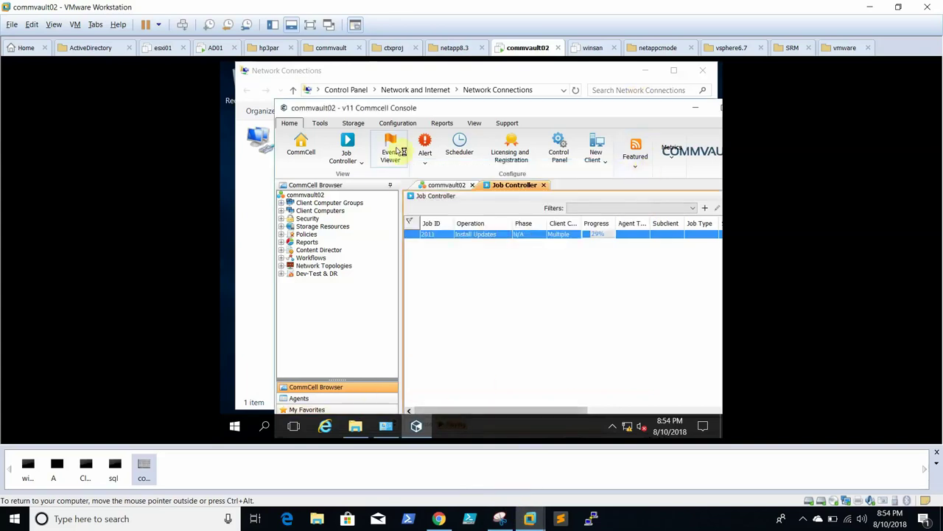
Switch to VMware Workstation's library and check whether the winsan and AD01 virtual machines are up and running.
click(26, 47)
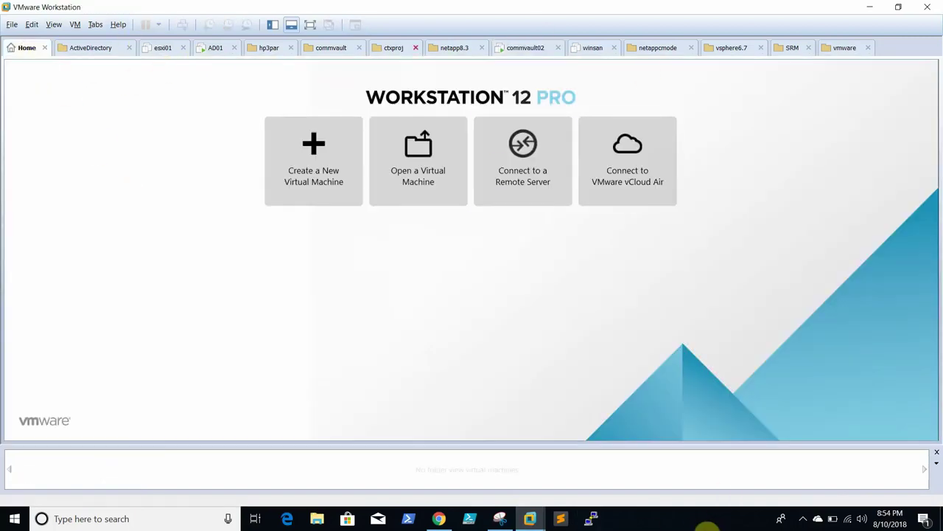
click(706, 526)
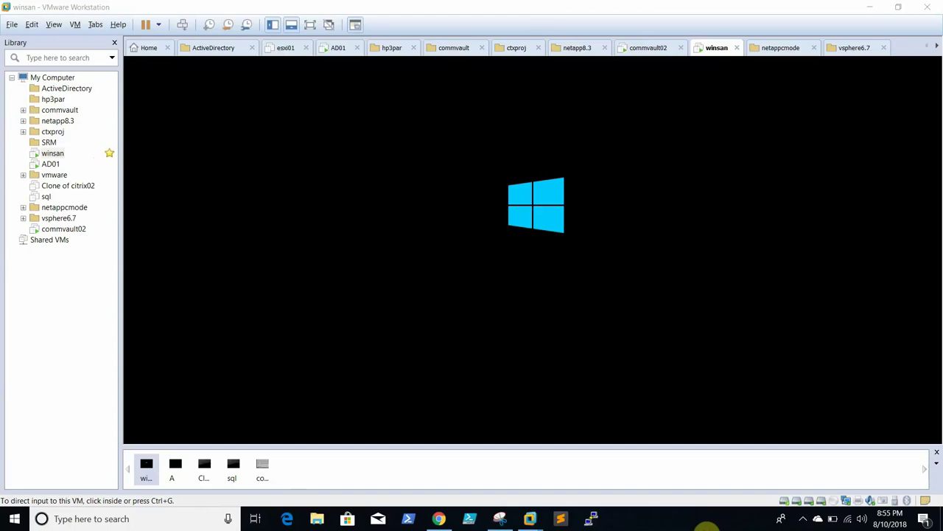
click(52, 153)
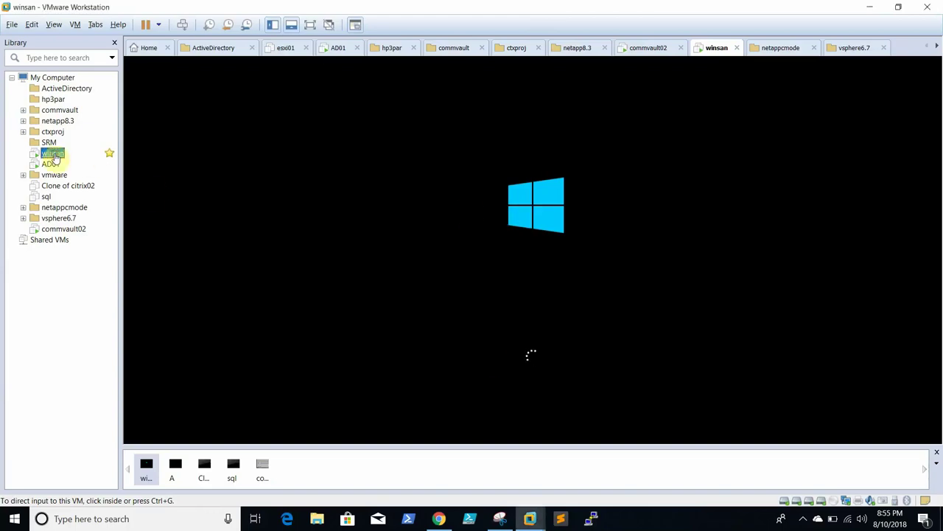
click(805, 519)
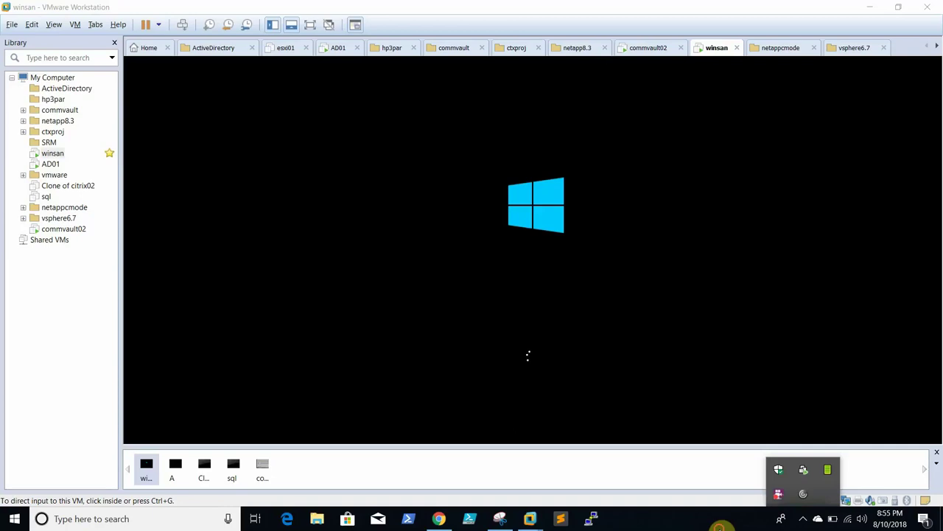
click(722, 523)
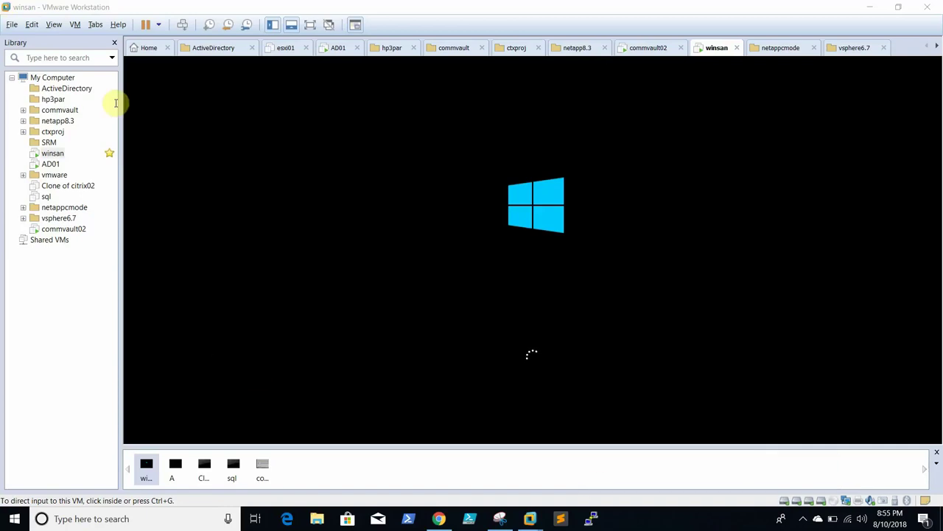
click(46, 165)
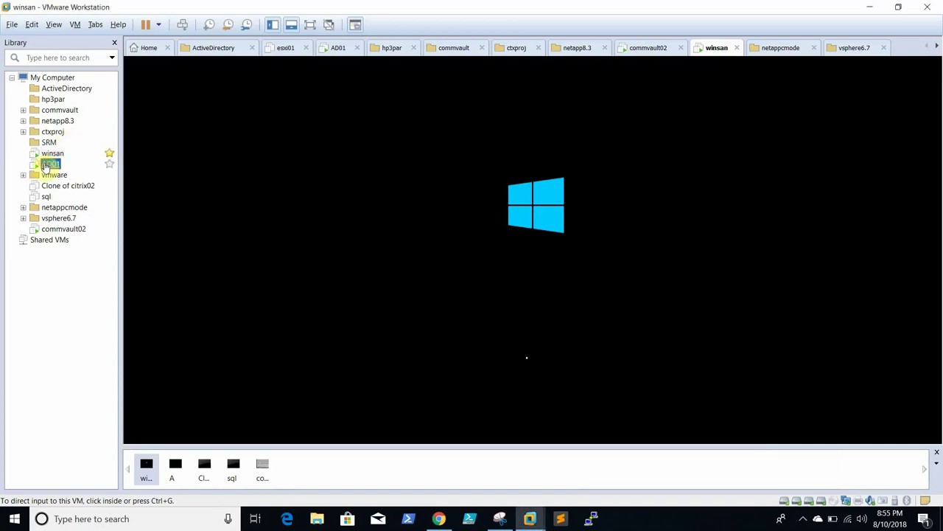
click(436, 266)
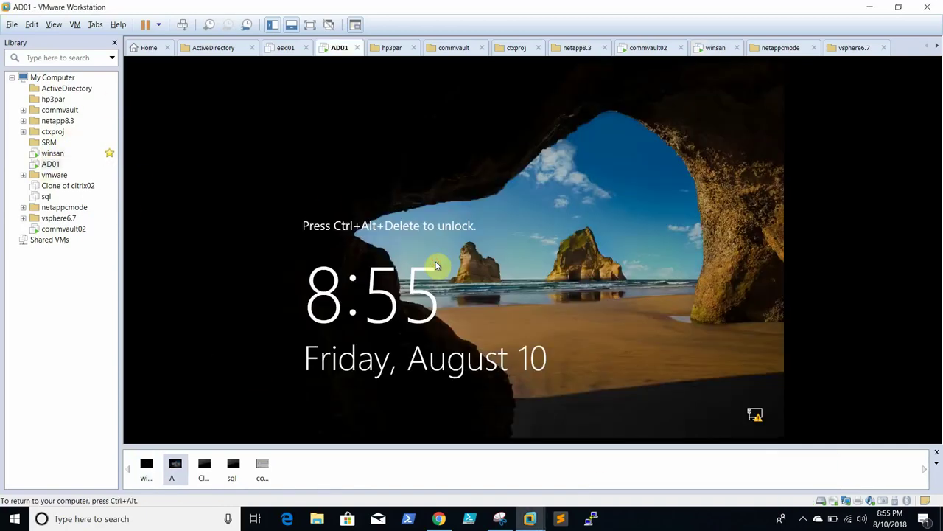
key(ctrl+alt)
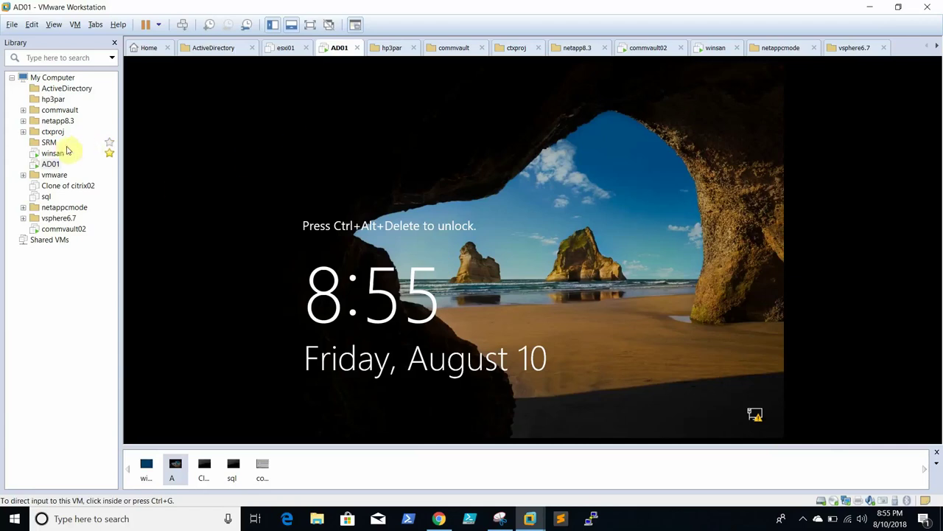
click(50, 153)
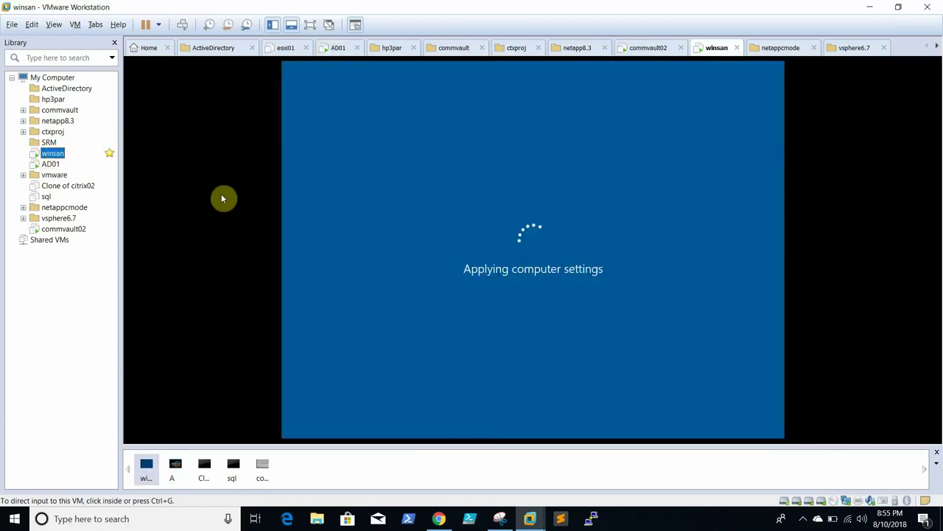
Switch to the commvault02 virtual machine and review the Install Updates job's general information and client status.
click(63, 228)
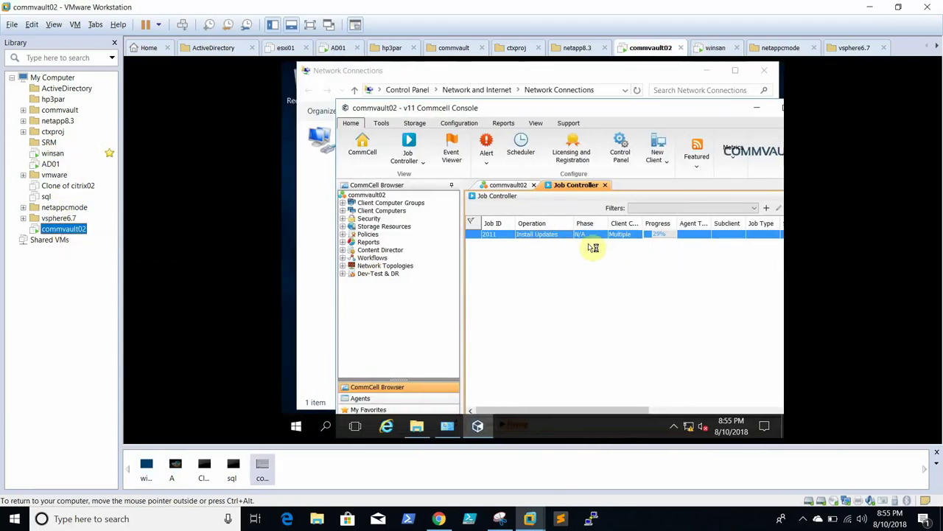
right_click(550, 236)
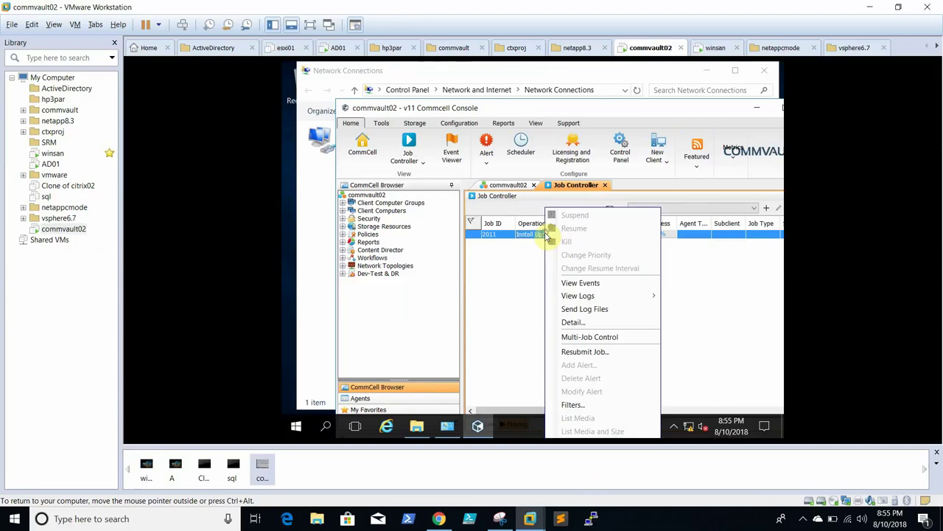
click(574, 322)
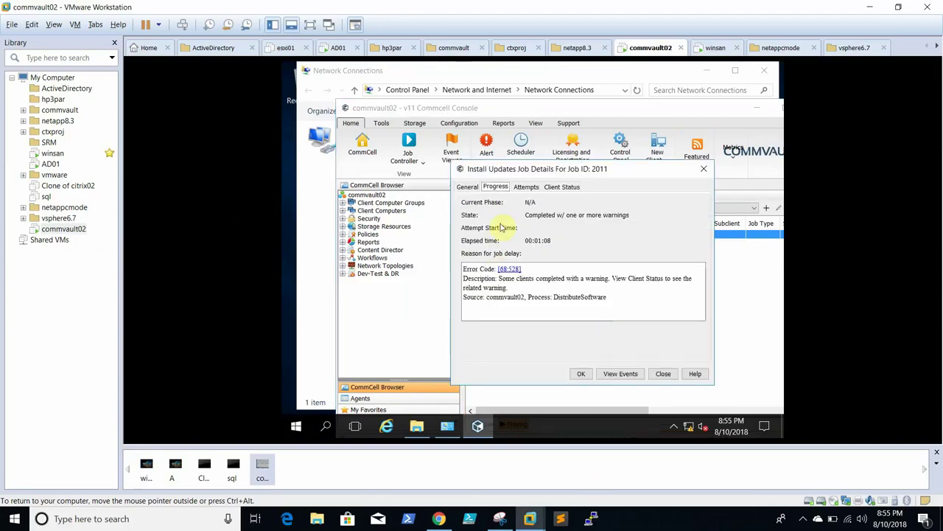
click(468, 187)
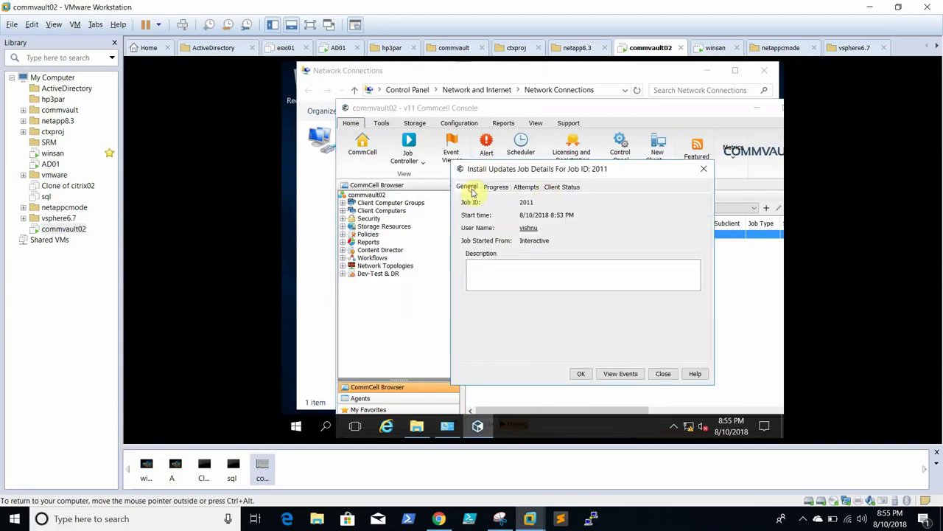
click(562, 188)
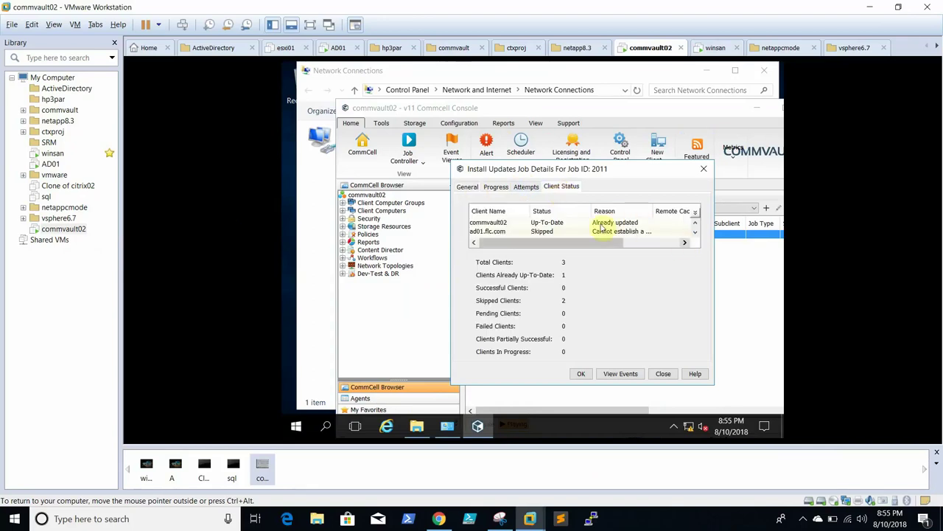
click(698, 234)
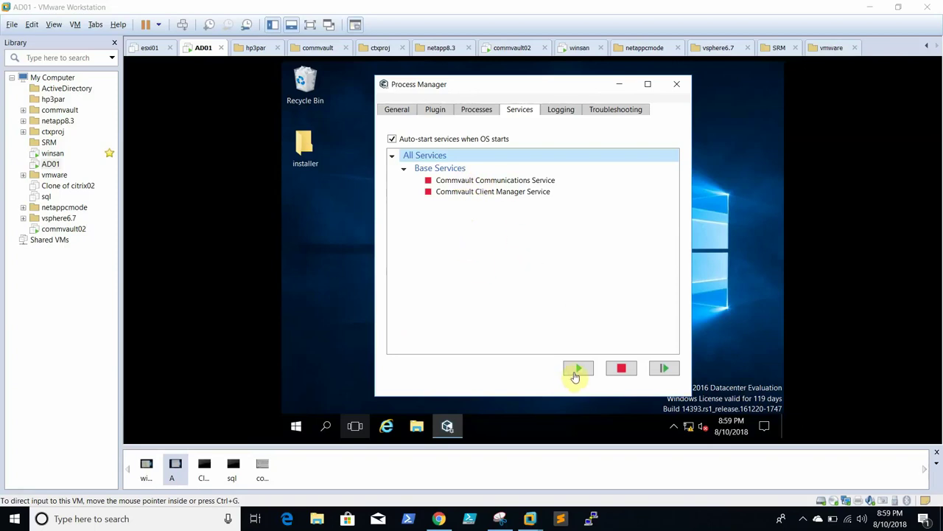
Start all Commvault services on the AD01 machine in Process Manager, retrying the Commvault Client Manager Service.
click(575, 370)
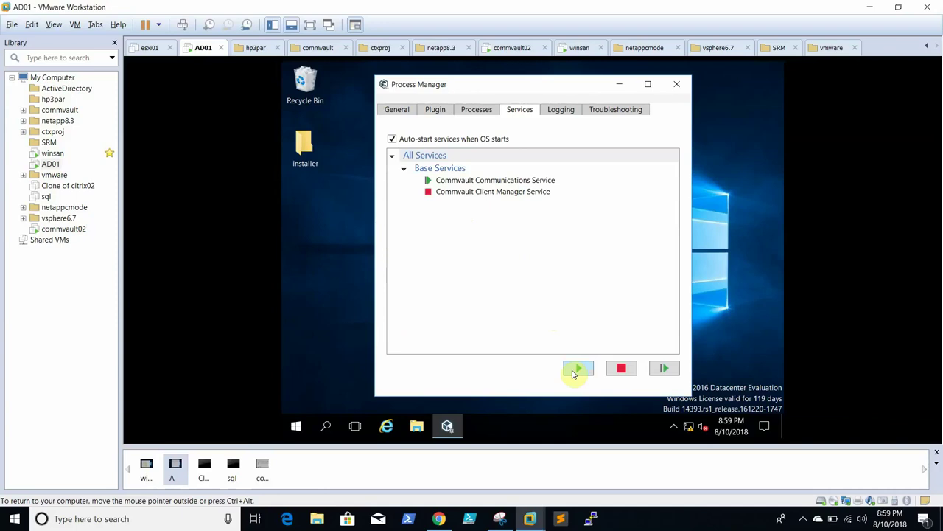
click(459, 192)
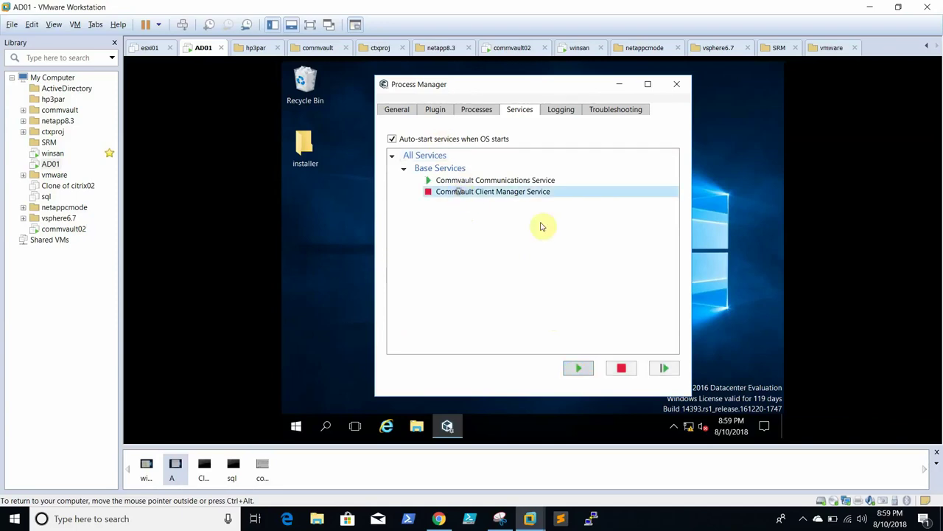
click(588, 368)
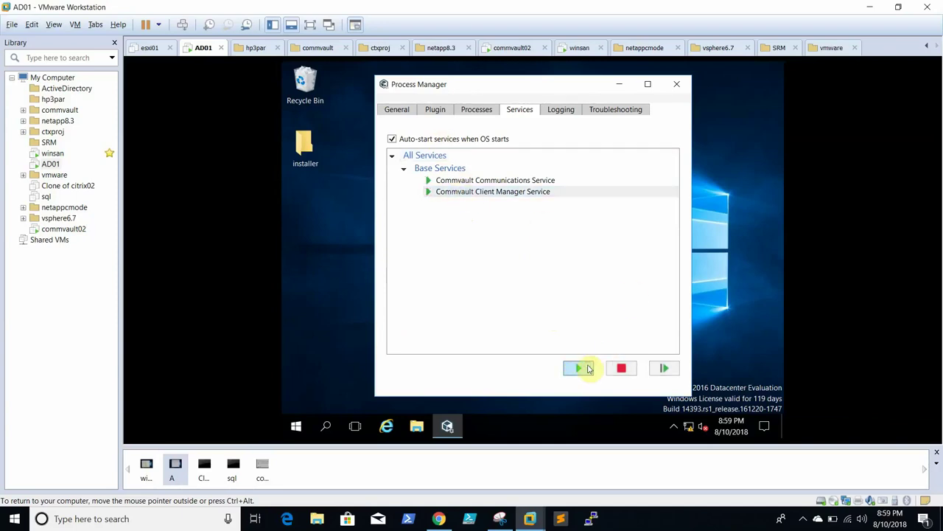
click(482, 181)
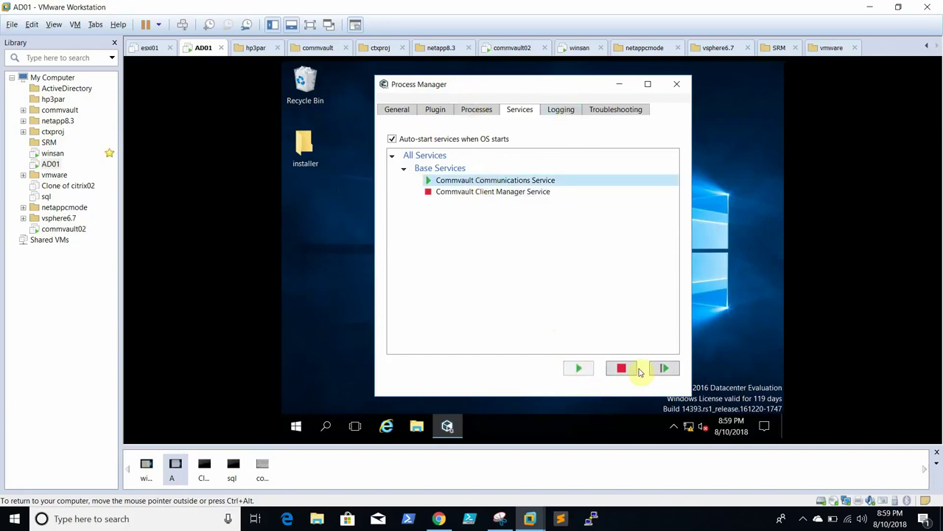
click(482, 191)
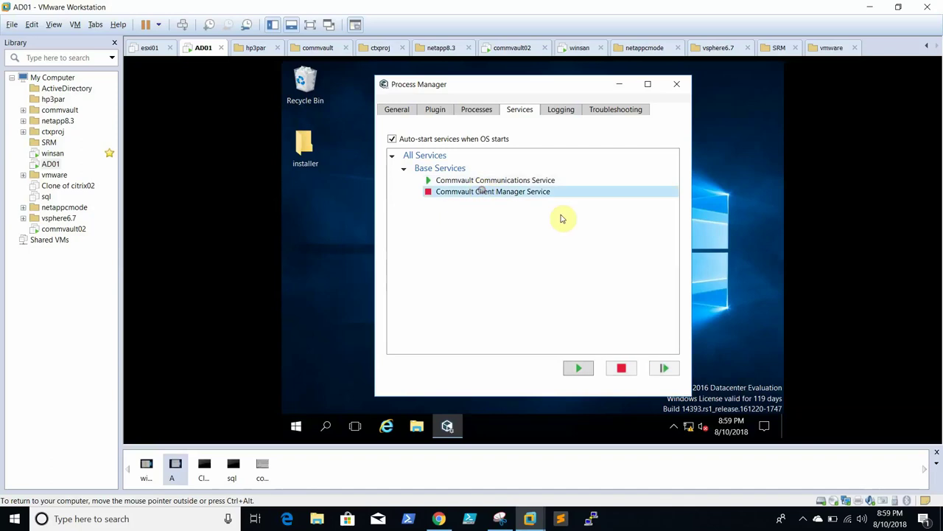
click(580, 368)
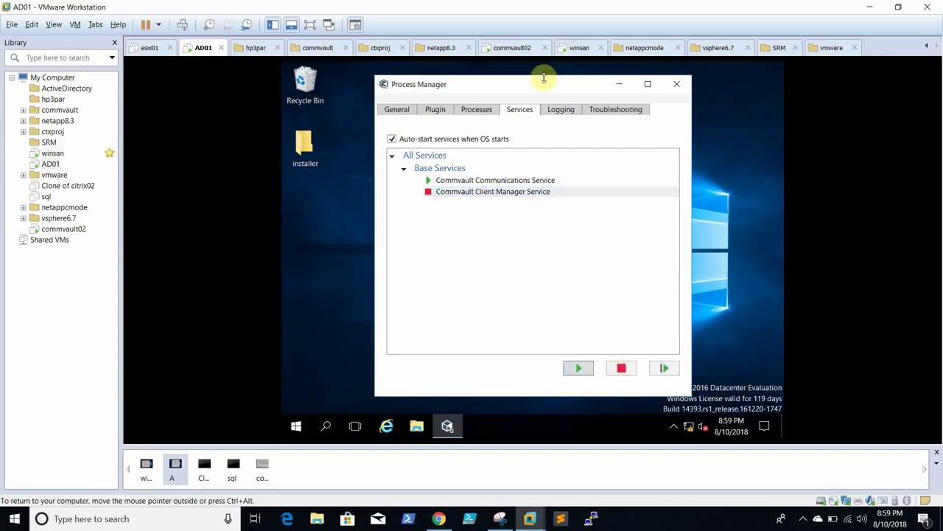
Review AD01's logging and troubleshooting settings and its general client details in Process Manager.
click(567, 111)
click(620, 110)
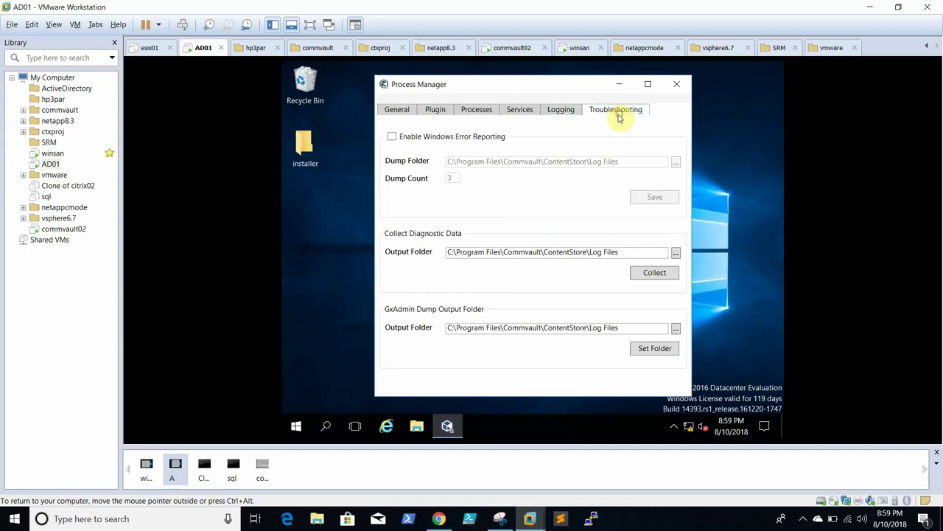
click(410, 111)
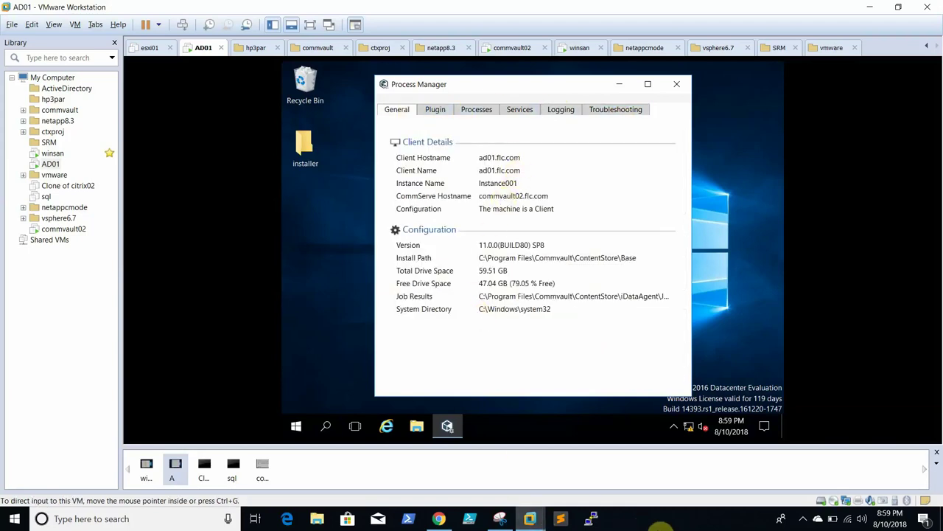
click(660, 524)
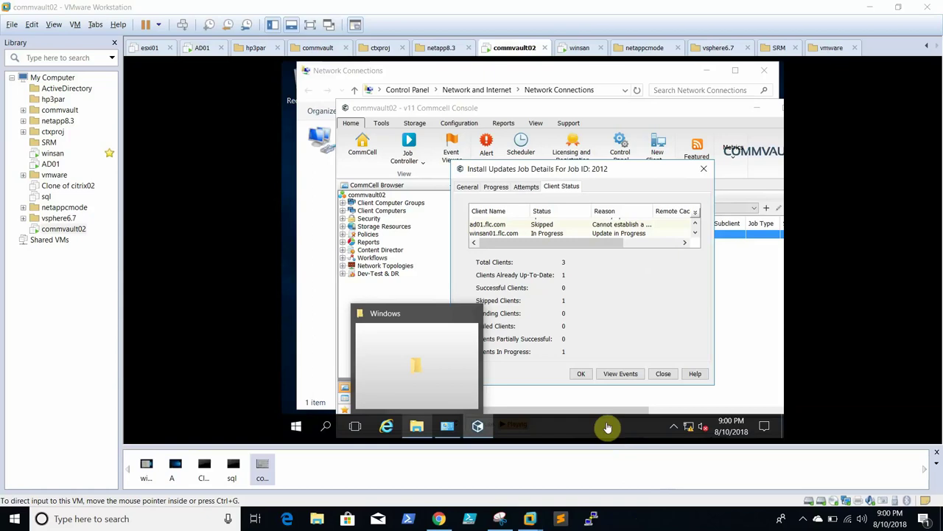
On commvault02, check each client's status in the Install Updates job details and the update status in the Client Computers list.
click(503, 233)
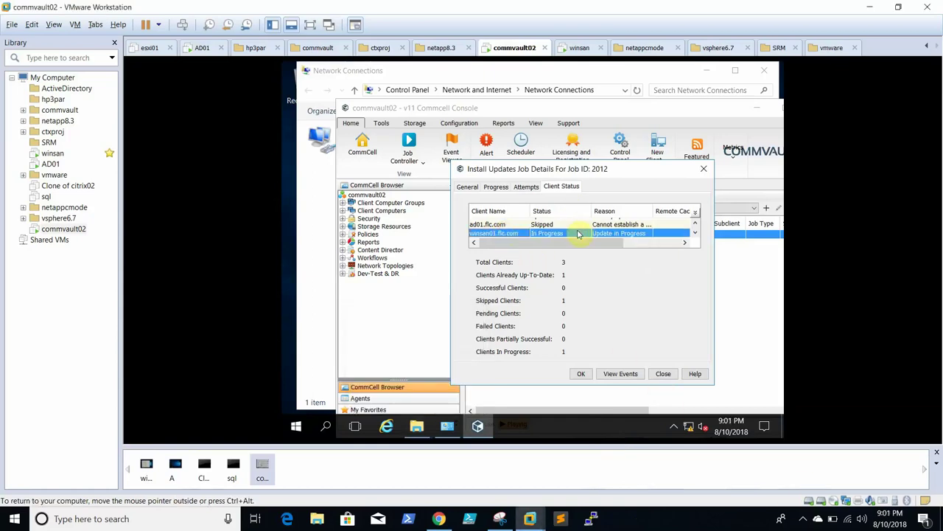
click(696, 224)
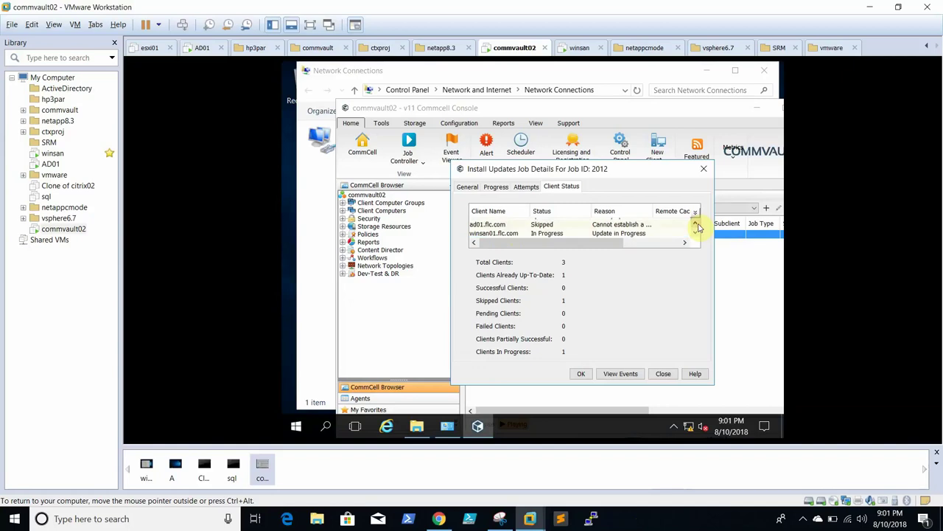
click(636, 236)
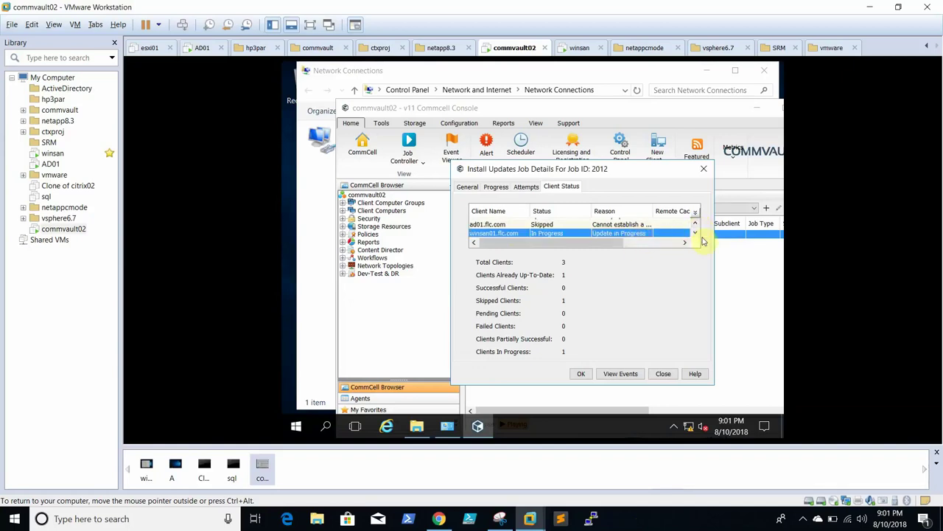
click(695, 223)
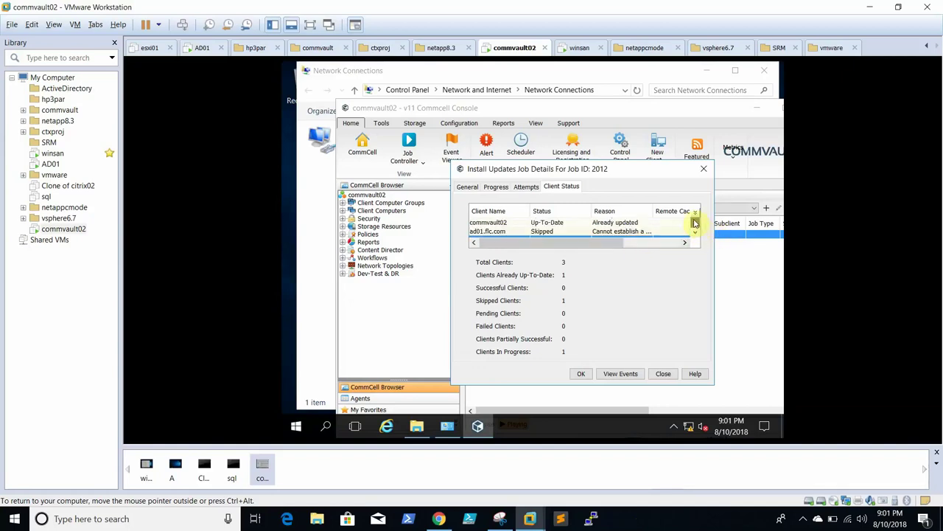
click(662, 374)
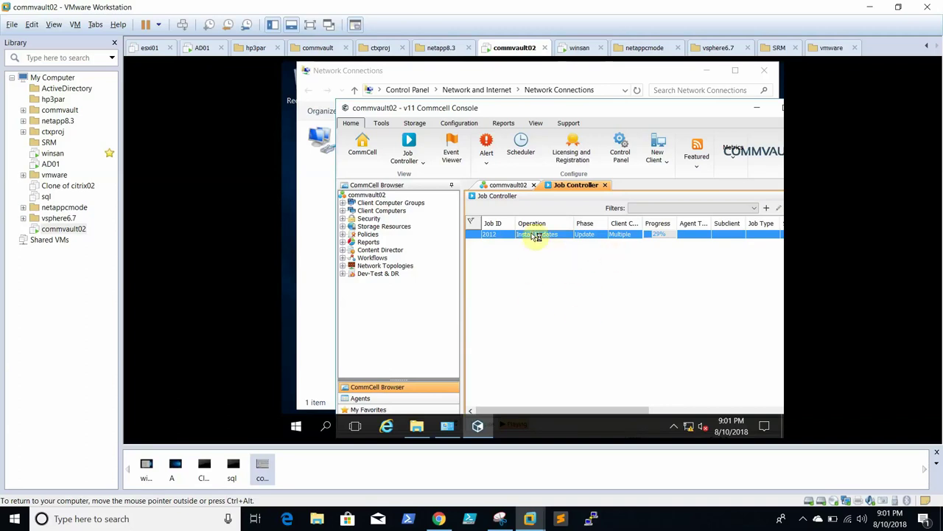
double_click(384, 211)
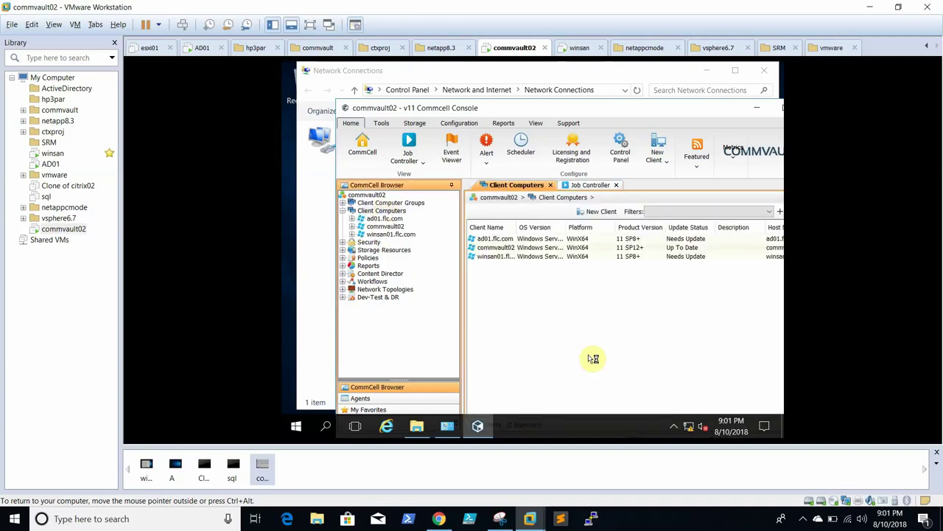
Clear the commvault02 desktop by minimizing the CommCell Console and closing the Network Connections window, and refresh the desktop.
click(757, 113)
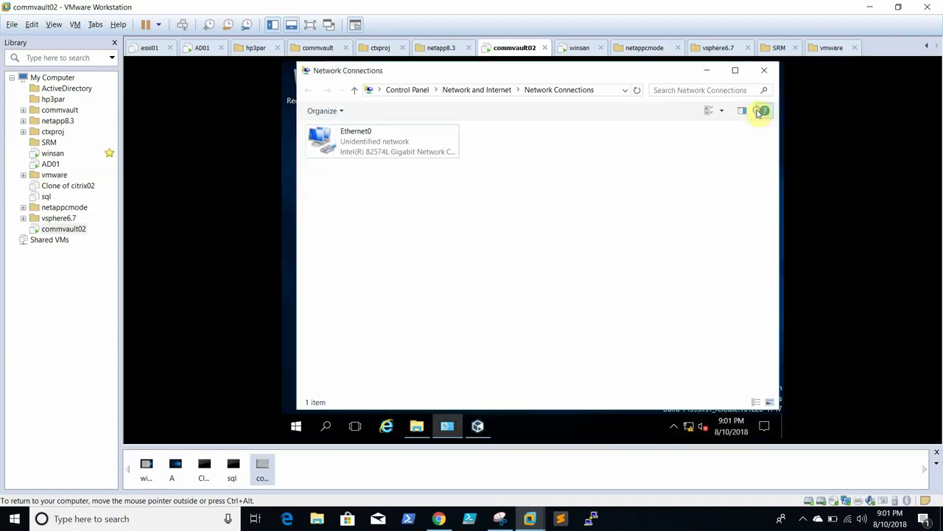
click(764, 70)
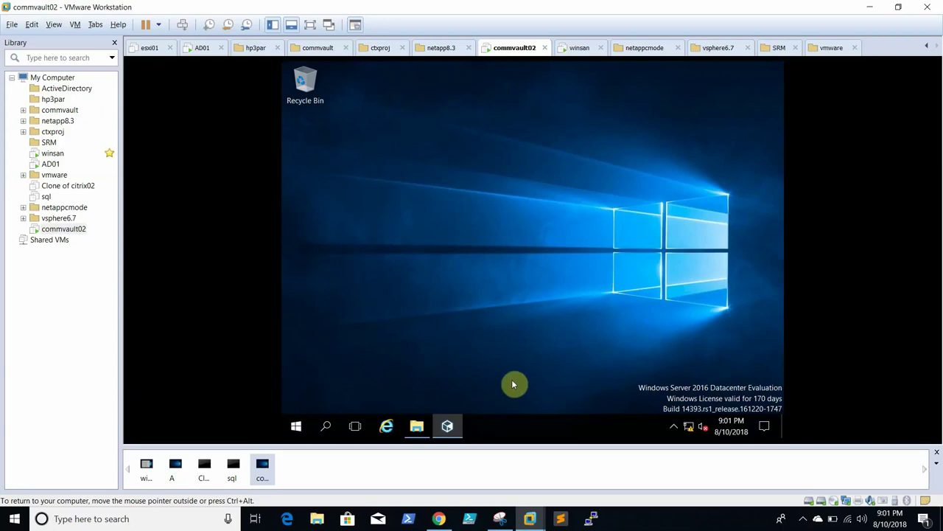
right_click(549, 183)
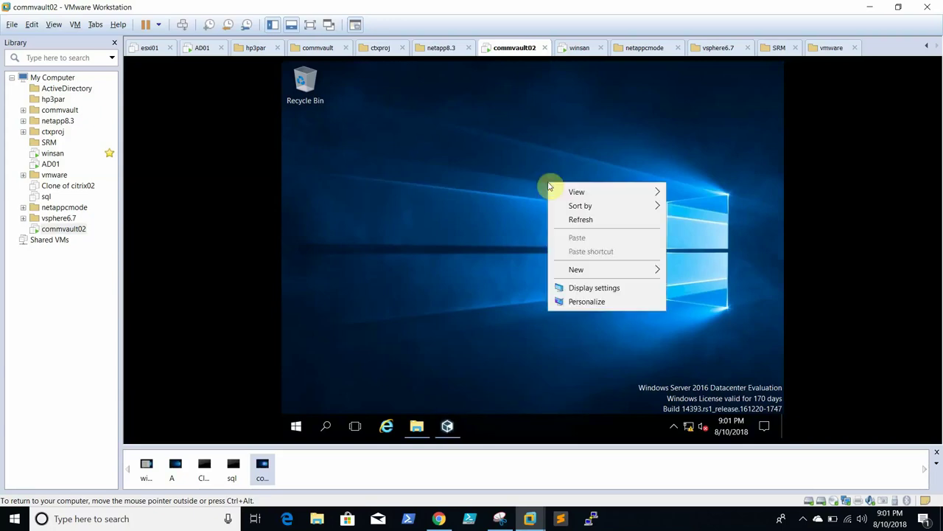
click(577, 220)
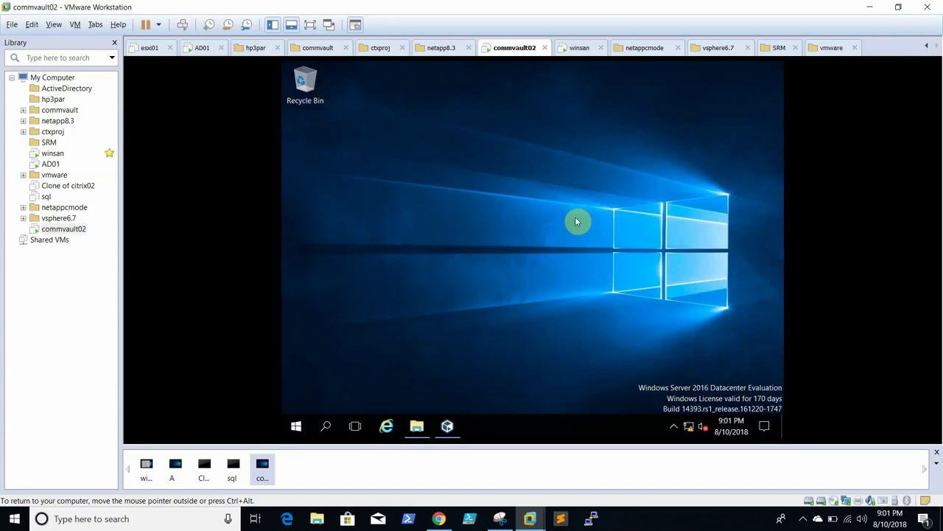
Switch to Chrome and read the Commvault article on upgrading a CommCell environment configured with database mirroring, down to its procedure.
click(437, 519)
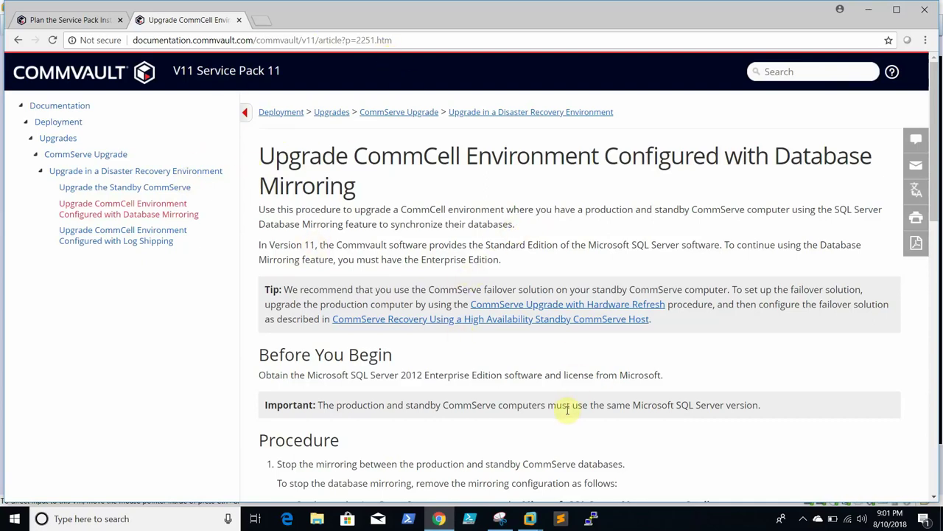
scroll(564, 411, down, 1)
scroll(564, 410, up, 1)
scroll(563, 411, down, 1)
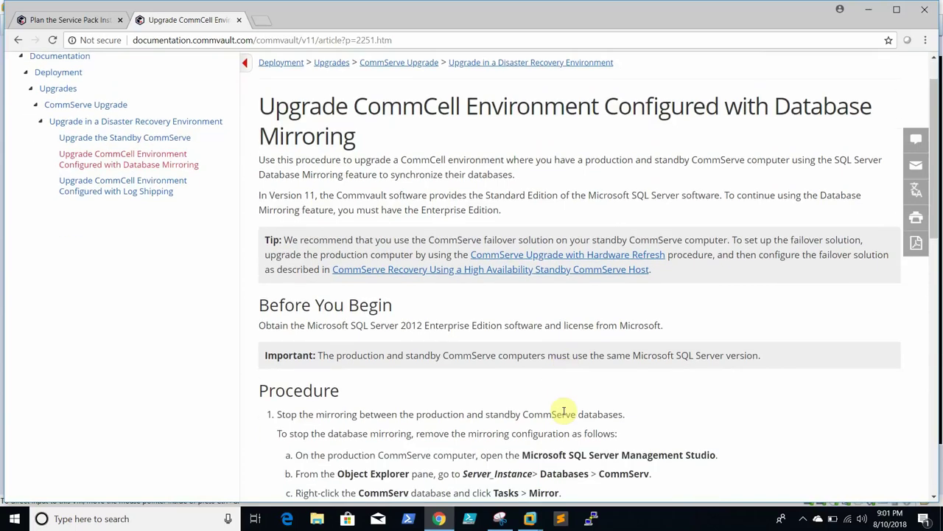
scroll(564, 411, down, 2)
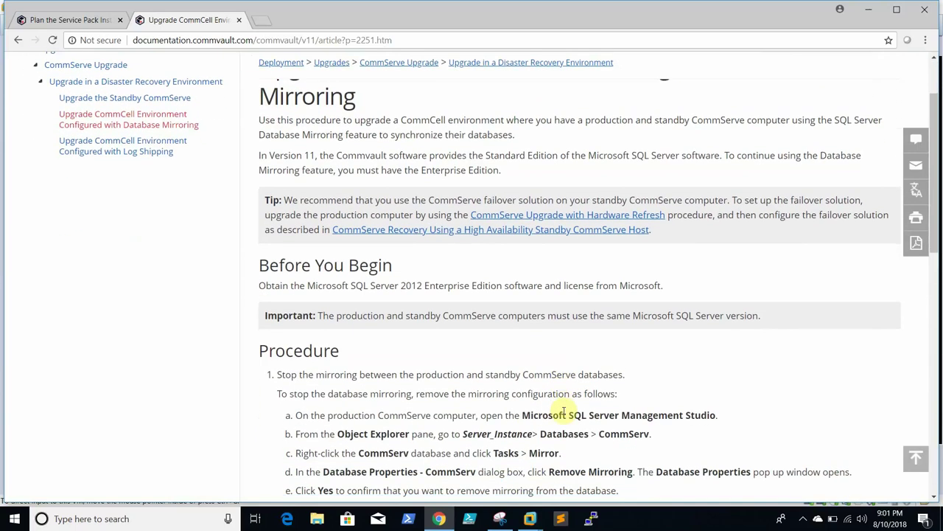
scroll(564, 410, down, 3)
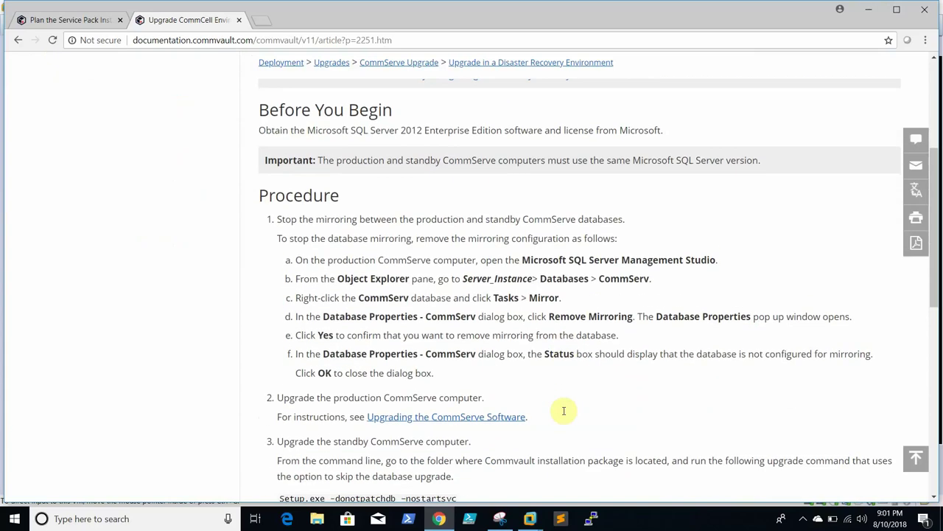
scroll(563, 411, up, 3)
scroll(564, 410, down, 2)
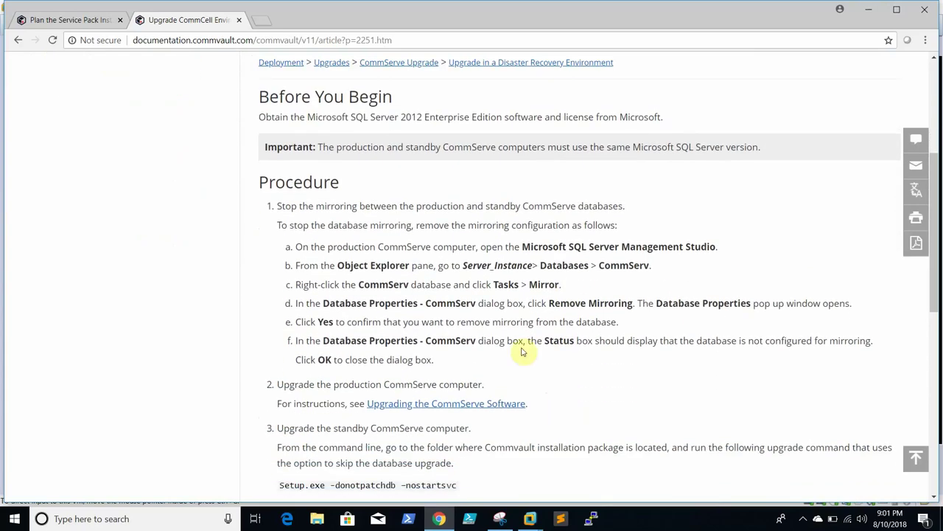
Examine the procedure for stopping database mirroring, highlighting the Databases > CommServ path and the Remove Mirroring instructions.
drag(255, 181, 901, 344)
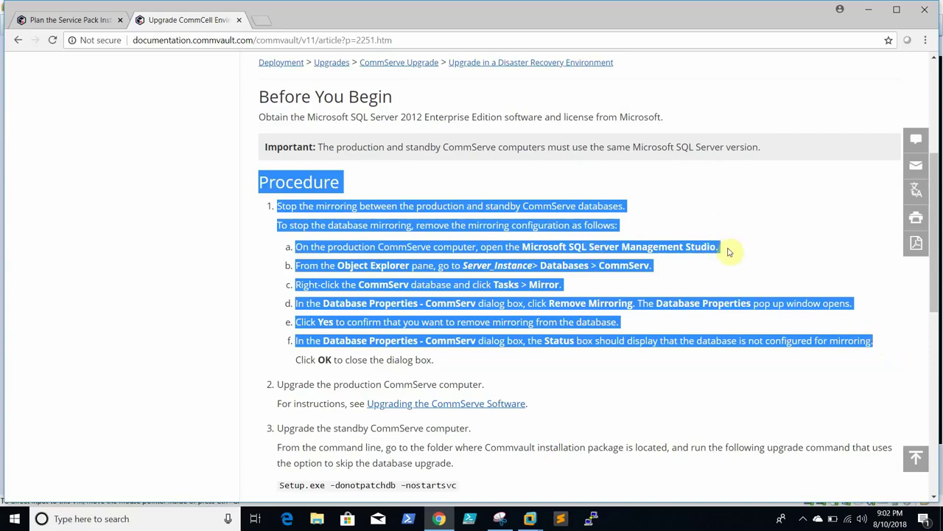
click(732, 251)
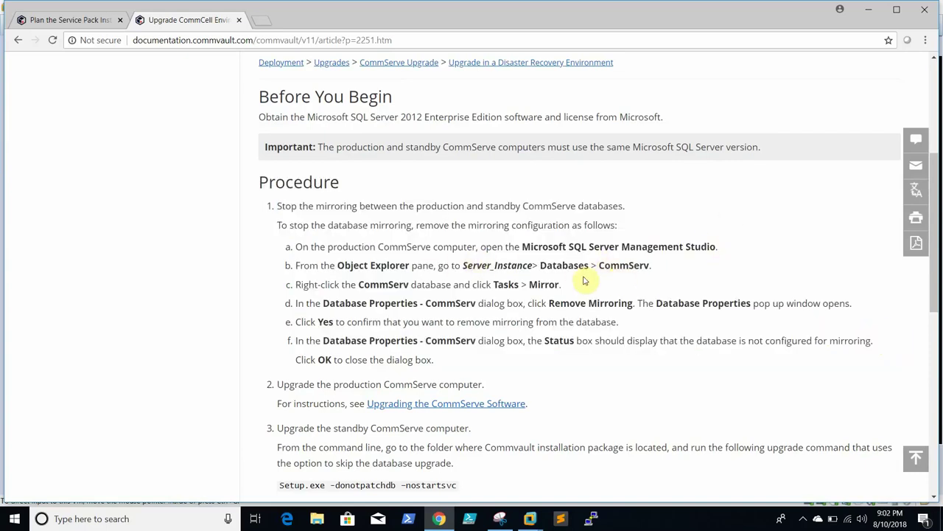
drag(542, 269, 680, 274)
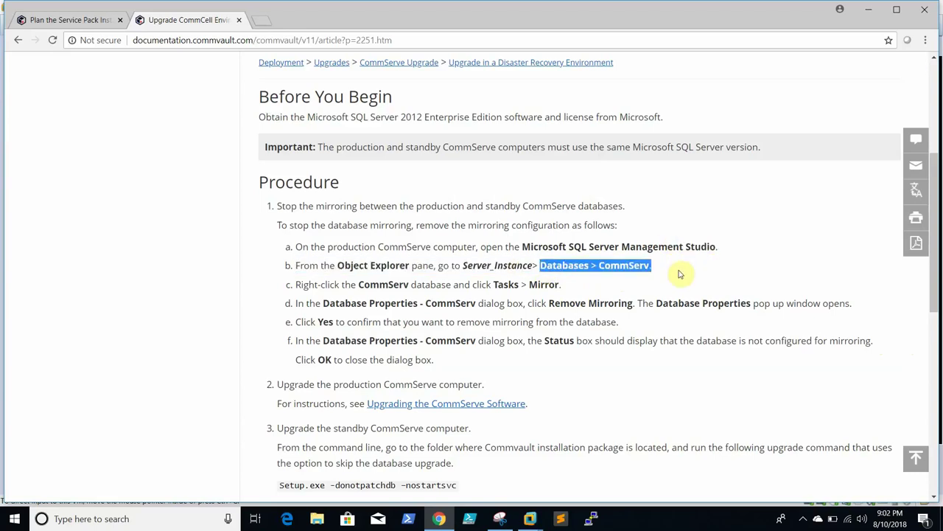
drag(549, 304, 751, 341)
scroll(679, 341, down, 3)
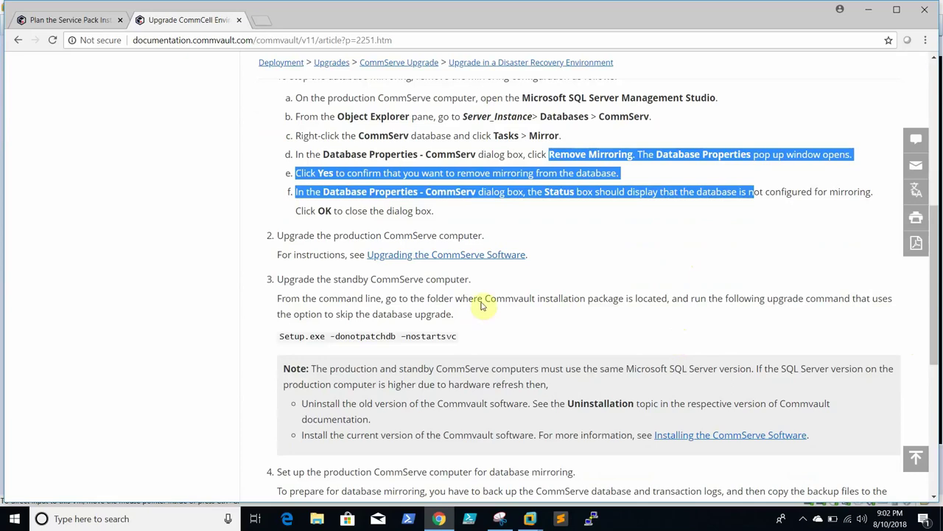
Highlight the standby upgrade command Setup.exe -donotpatchdb -nostartsvc and read the note and mirroring setup instructions below it.
click(460, 336)
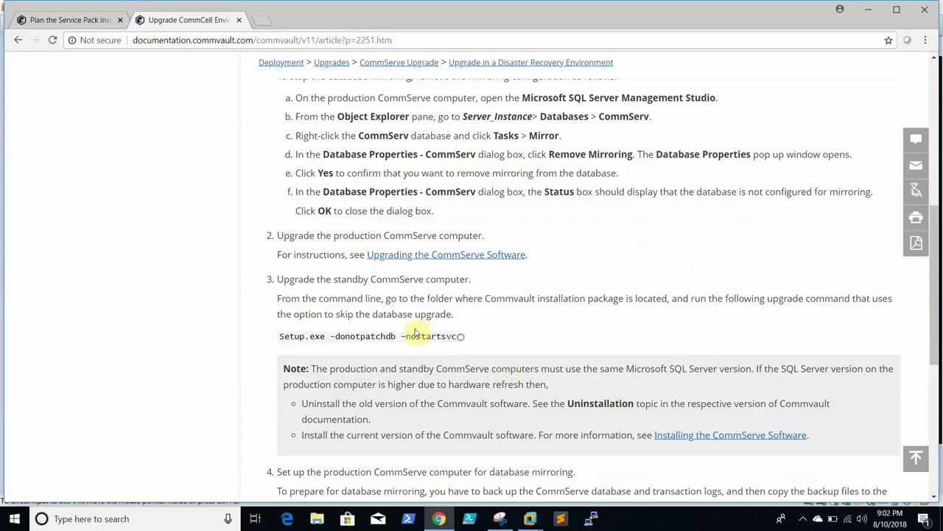
drag(415, 334, 278, 335)
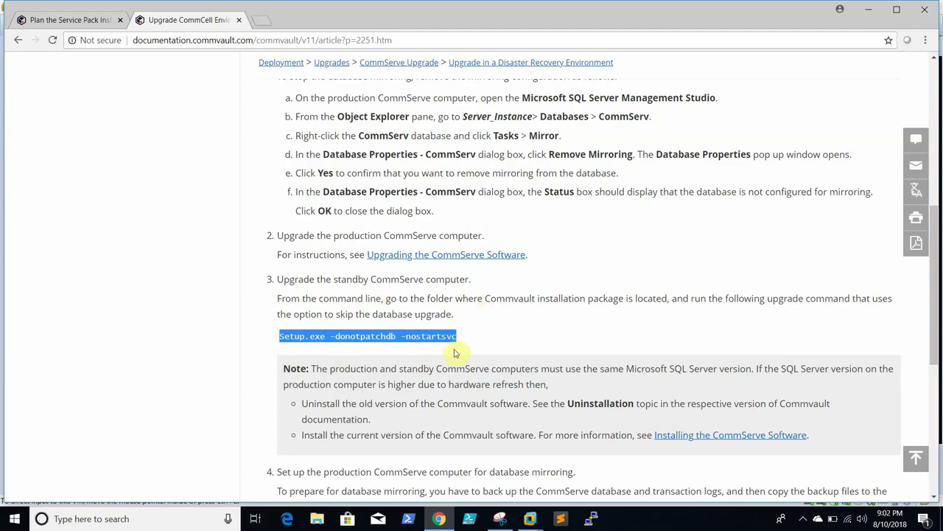
drag(476, 368, 500, 344)
scroll(500, 344, down, 1)
scroll(500, 344, down, 2)
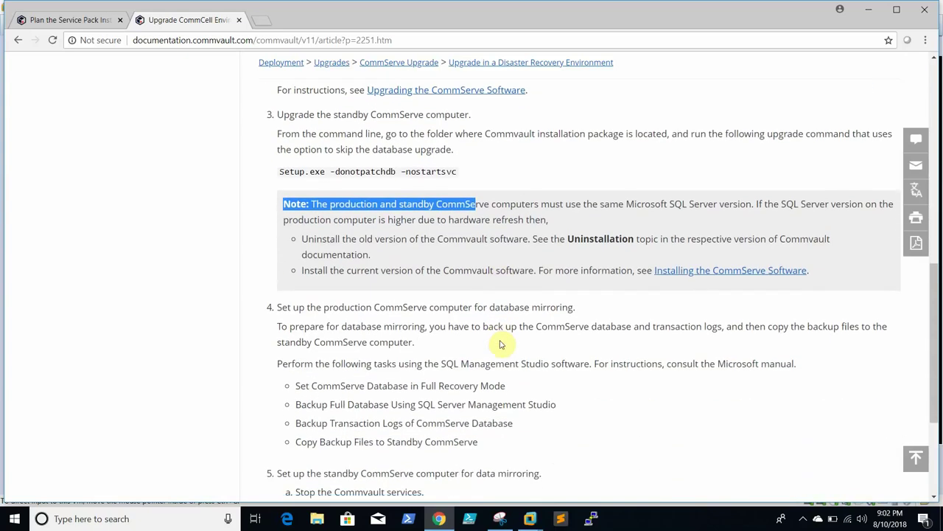
Return to the start of the article and switch back to the commvault02 virtual machine in VMware Workstation.
scroll(500, 344, up, 8)
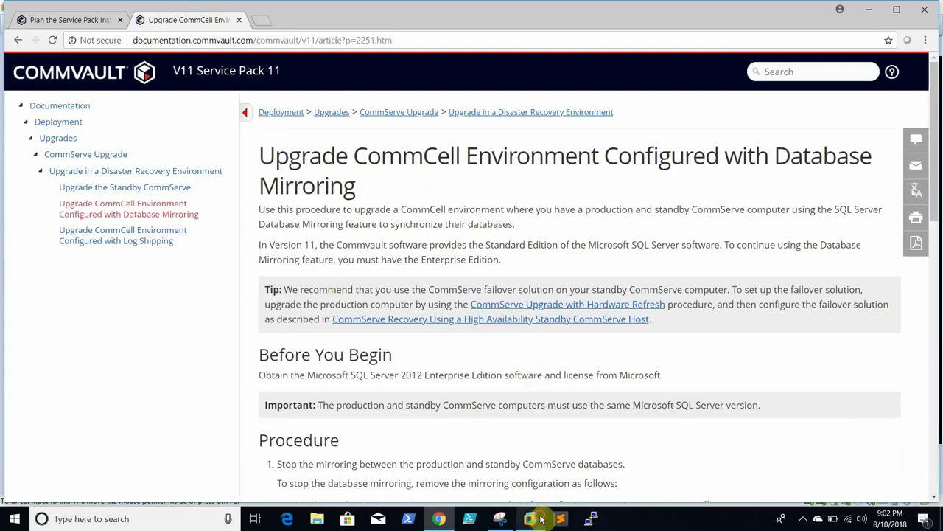
mouse_move(540, 519)
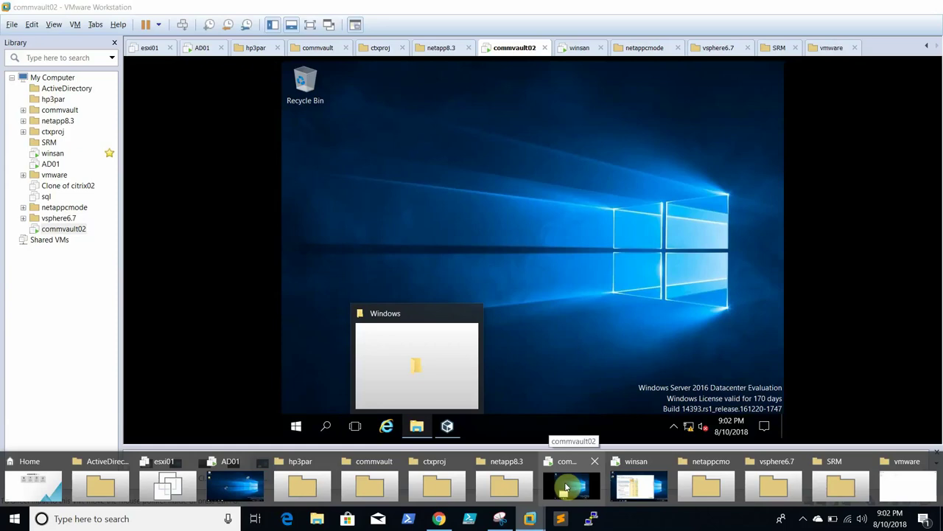
click(567, 486)
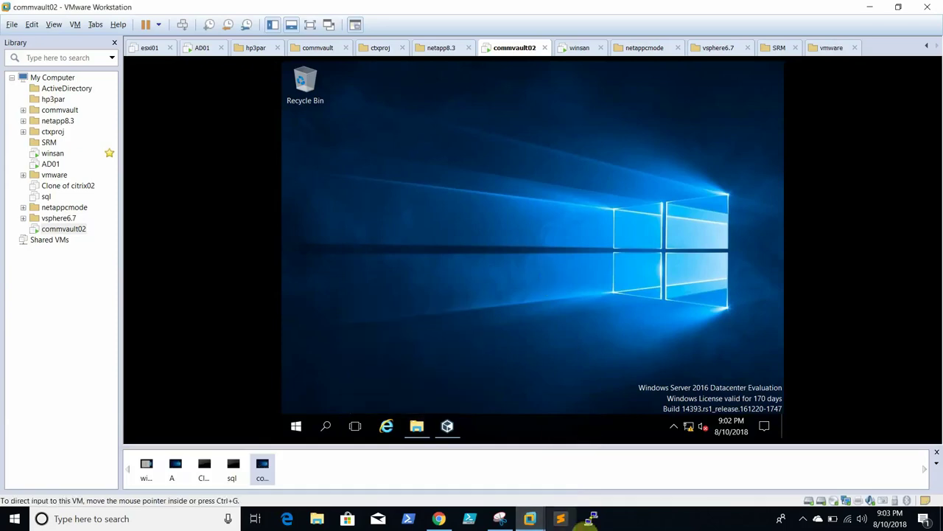